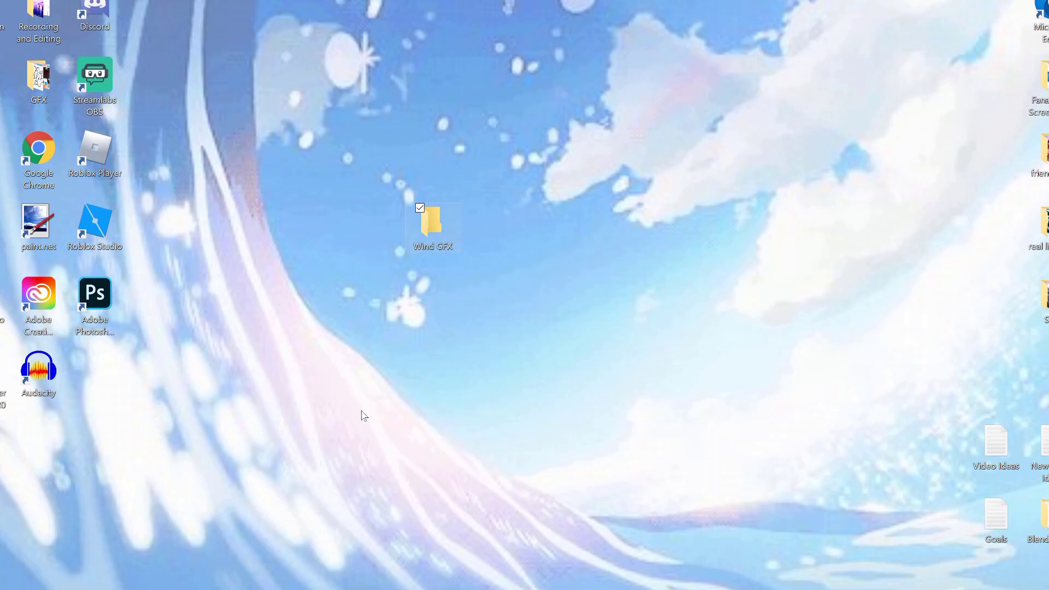
Step: Launch Roblox Studio from its desktop icon
{"action": "left_click", "coordinate": [110, 247]}
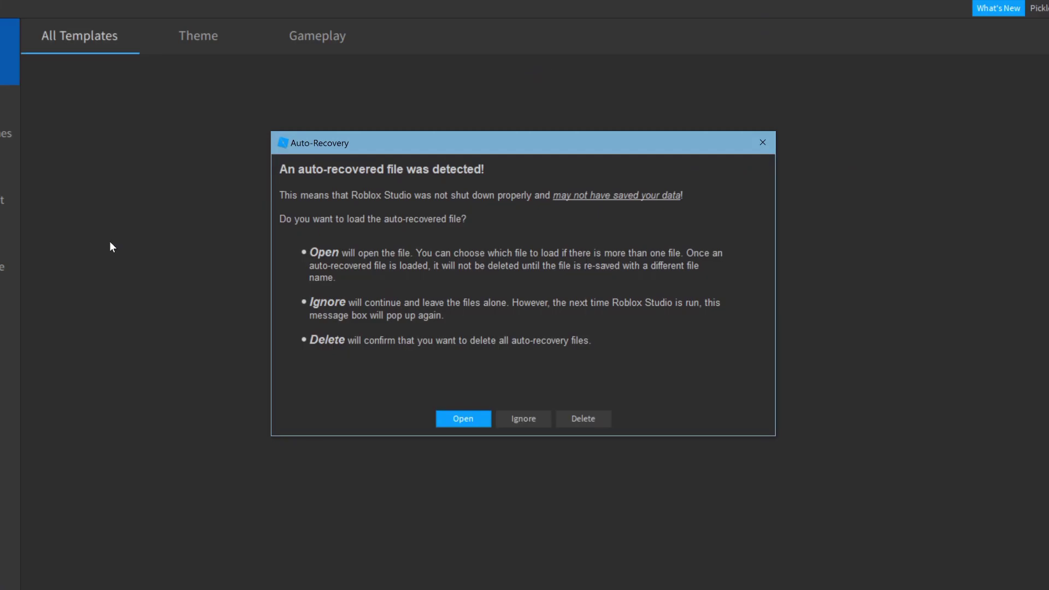
Step: Dismiss auto-recovery, open a Baseplate place, and spawn the avatar as R6 via Load Character
{"action": "left_click", "coordinate": [762, 142]}
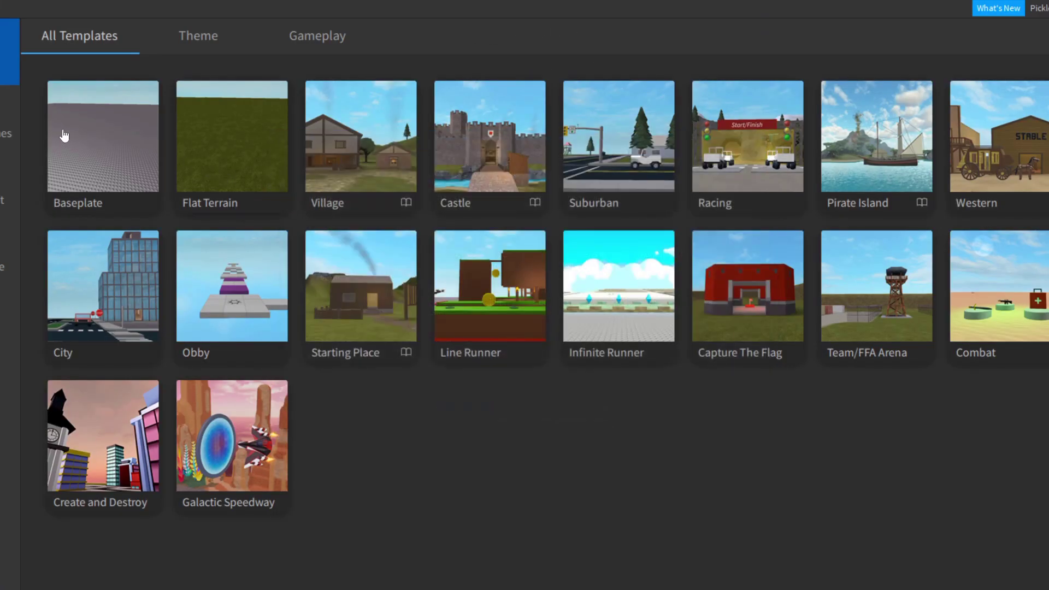
{"action": "left_click", "coordinate": [64, 136]}
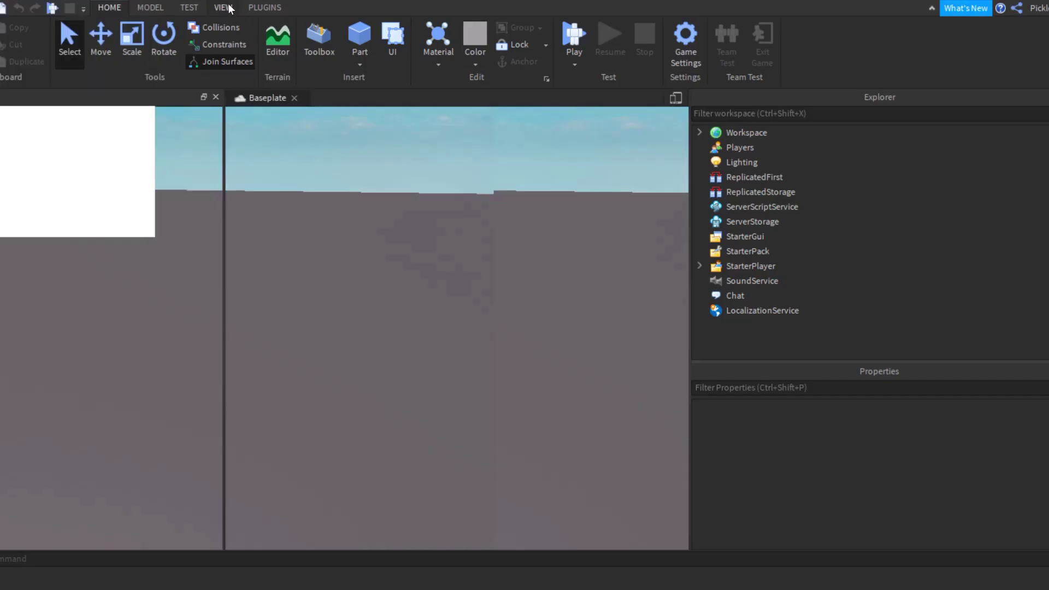
{"action": "left_click", "coordinate": [93, 41]}
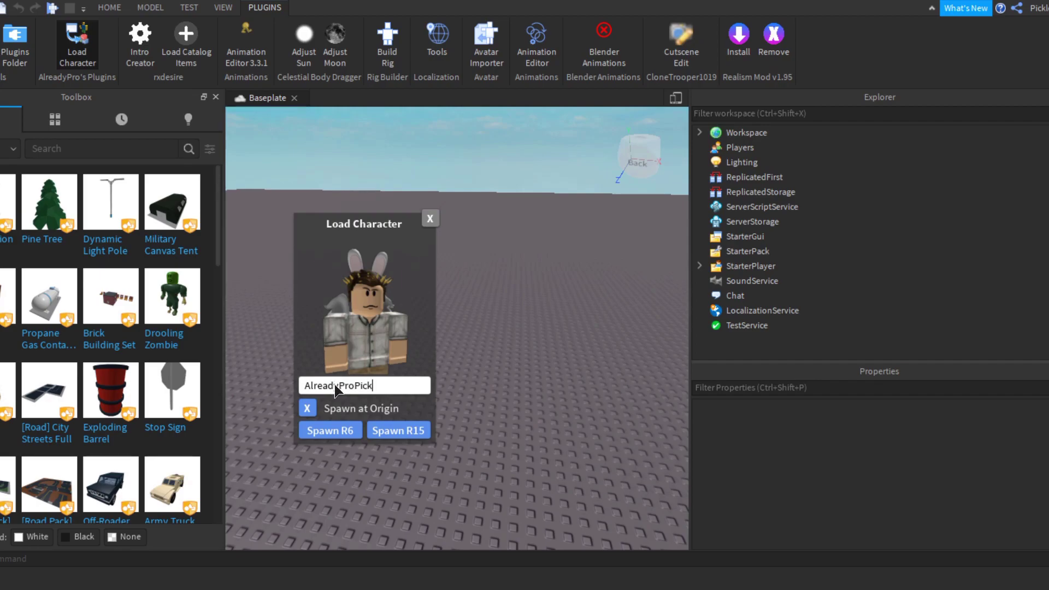
{"action": "key", "text": "BackSpace"}
{"action": "key", "text": "BackSpace"}
{"action": "key", "text": "BackSpace"}
{"action": "key", "text": "BackSpace"}
{"action": "key", "text": "BackSpace"}
{"action": "key", "text": "BackSpace"}
{"action": "key", "text": "BackSpace"}
{"action": "key", "text": "BackSpace"}
{"action": "key", "text": "BackSpace"}
{"action": "key", "text": "BackSpace"}
{"action": "key", "text": "BackSpace"}
{"action": "key", "text": "BackSpace"}
{"action": "key", "text": "BackSpace"}
{"action": "key", "text": "BackSpace"}
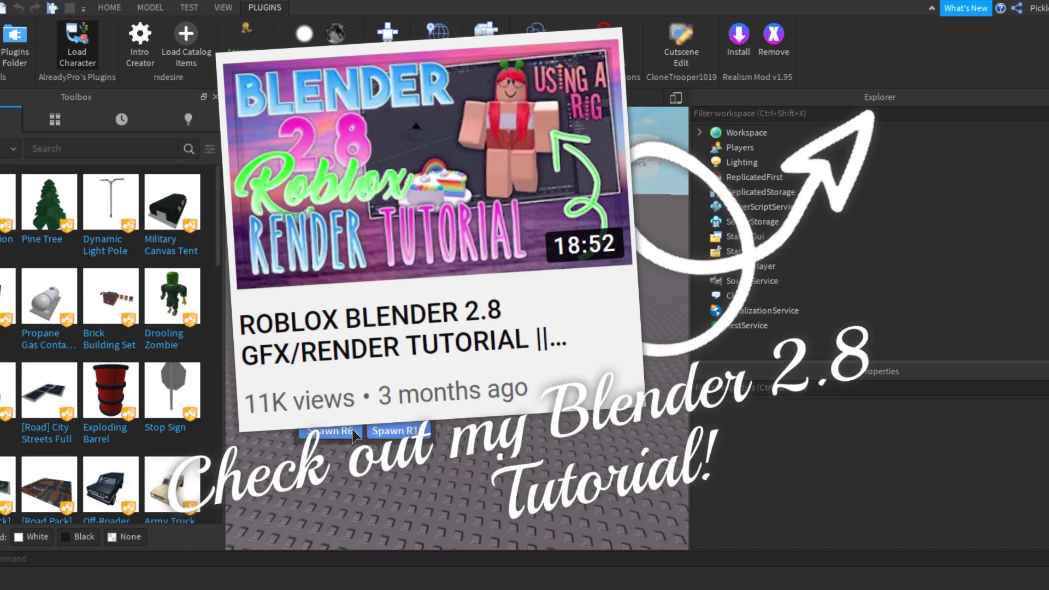
{"action": "left_click", "coordinate": [330, 431]}
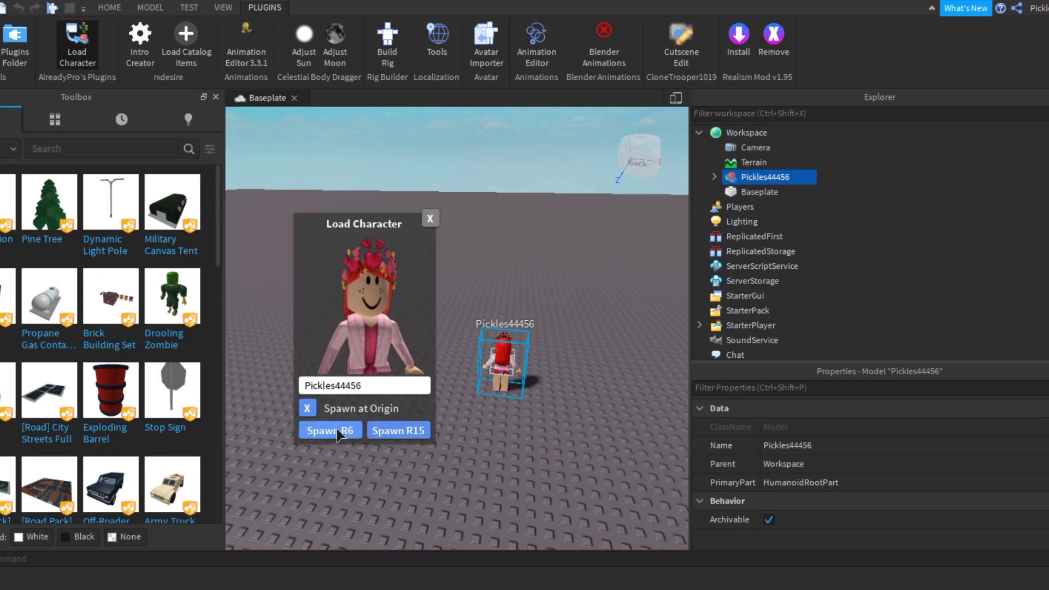
Step: Delete the avatar's LongHairHeadBand and heart tiara accessories
{"action": "left_click", "coordinate": [429, 218]}
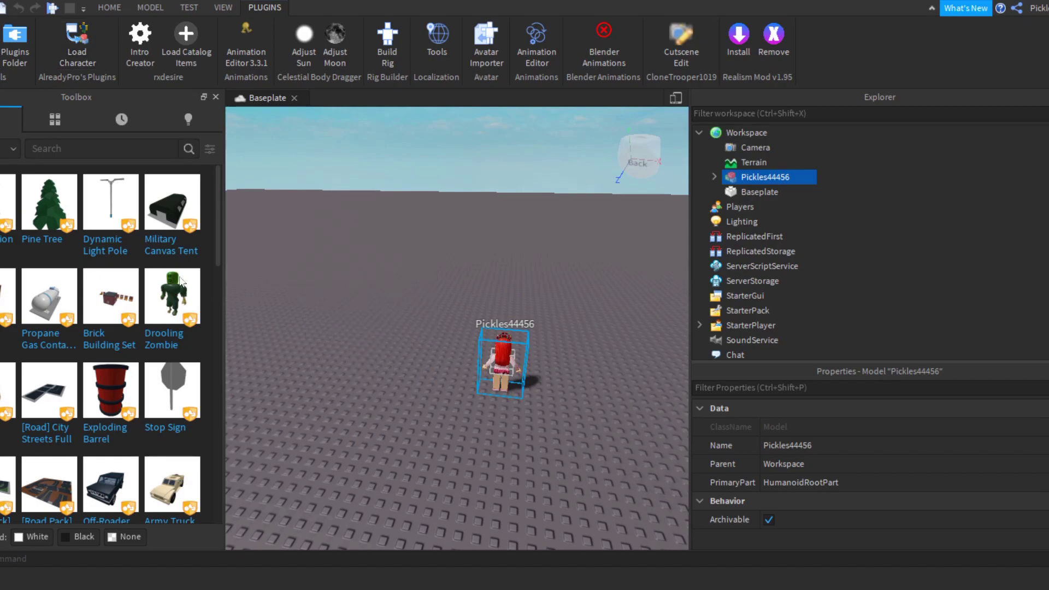
{"action": "key", "text": "f"}
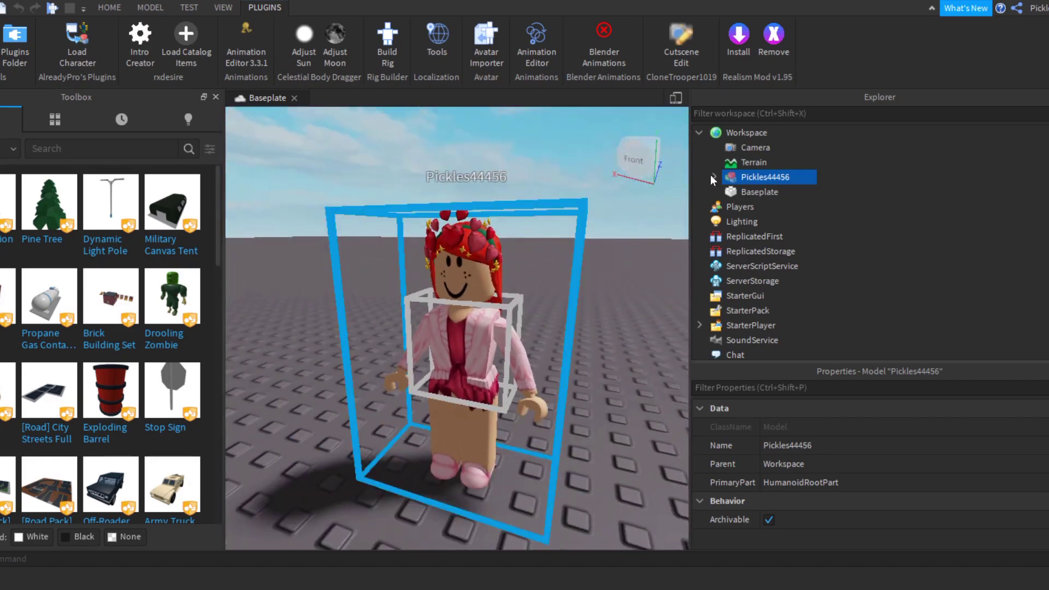
{"action": "left_click", "coordinate": [713, 177]}
{"action": "left_click", "coordinate": [763, 251]}
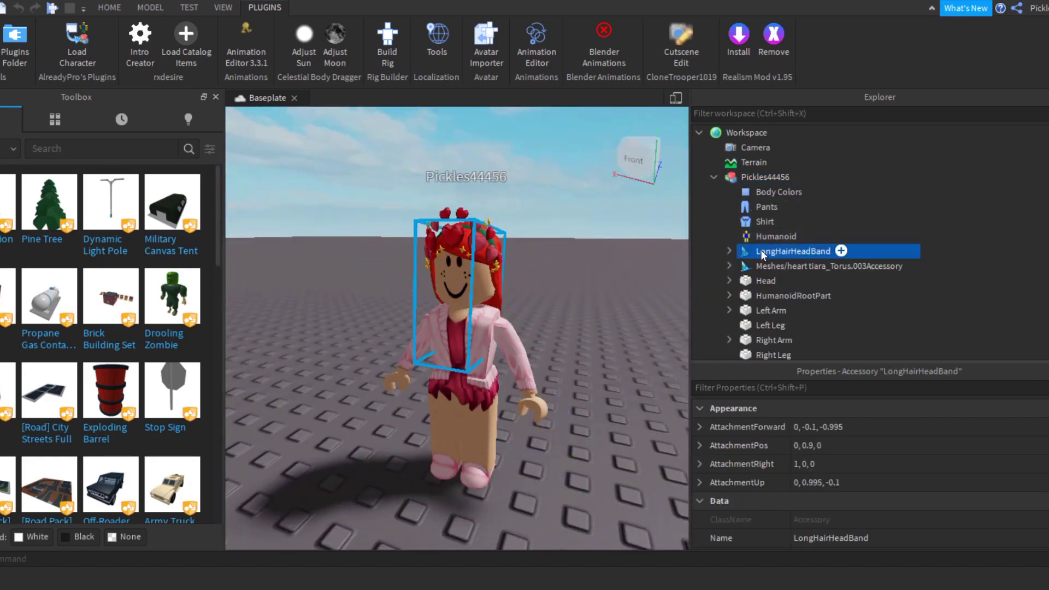
{"action": "key", "text": "Delete"}
{"action": "left_click", "coordinate": [760, 253]}
{"action": "key", "text": "Delete"}
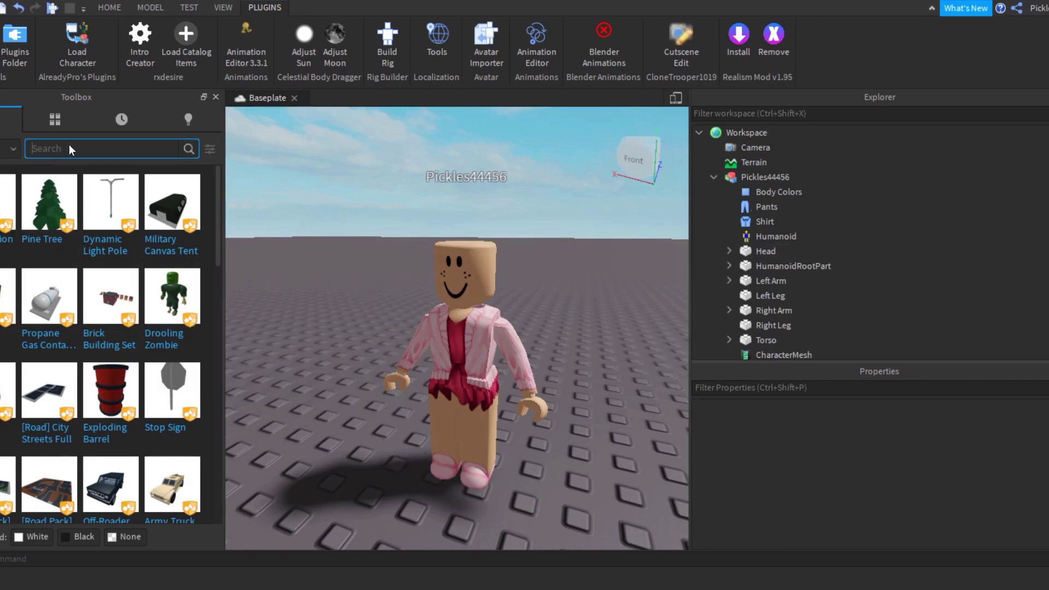
Step: Search the Toolbox for 'Wig' and insert the long blonde wig beside the avatar
{"action": "type", "text": "Wig"}
{"action": "key", "text": "Return"}
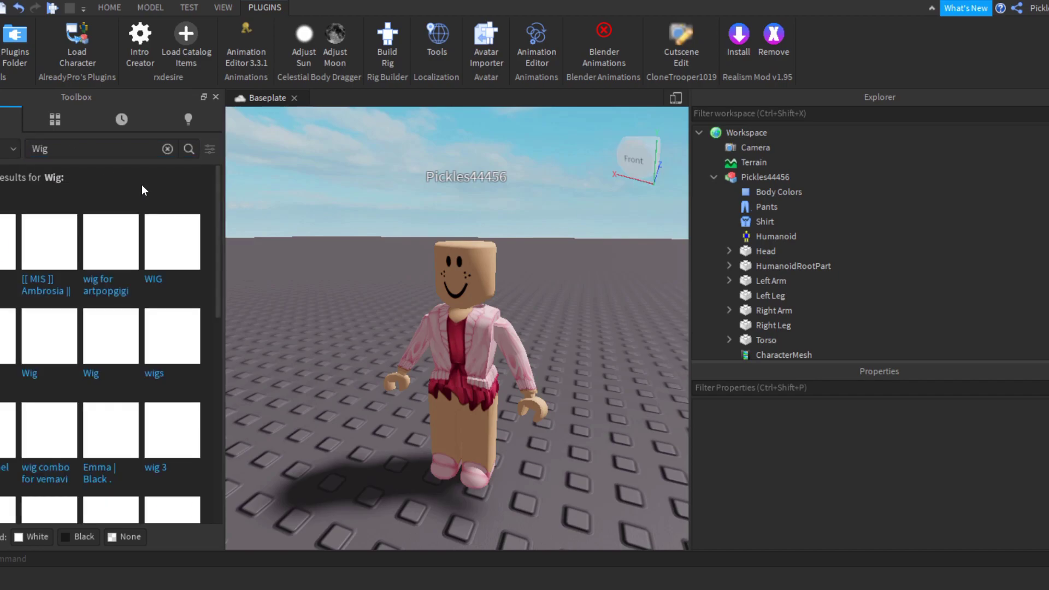
{"action": "right_click_drag", "start_coordinate": [319, 223], "coordinate": [319, 223]}
{"action": "scroll", "coordinate": [319, 223], "scroll_direction": "down", "scroll_amount": 6}
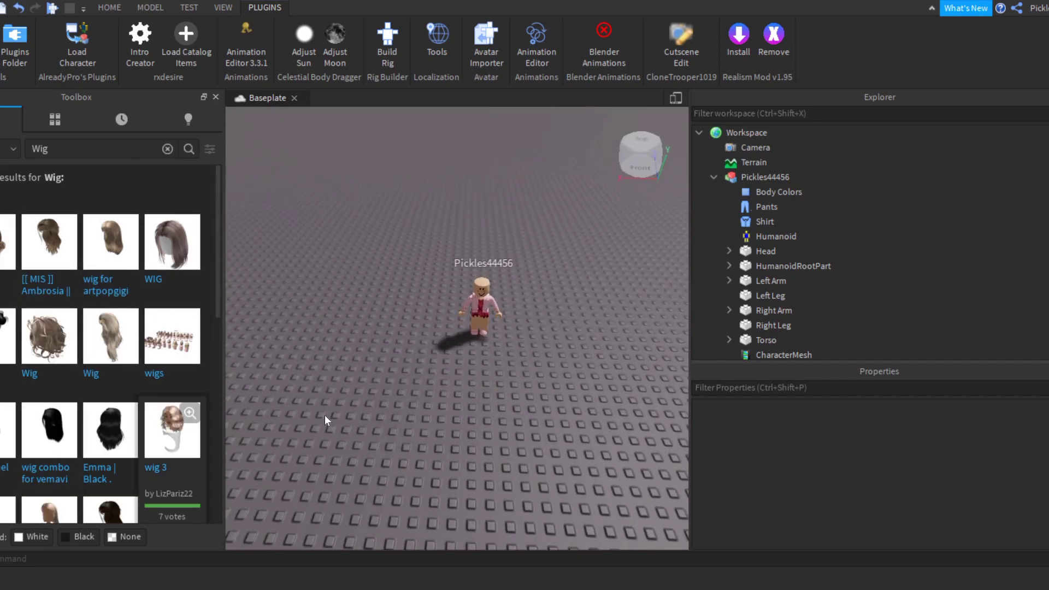
{"action": "scroll", "coordinate": [81, 228], "scroll_direction": "down", "scroll_amount": 4}
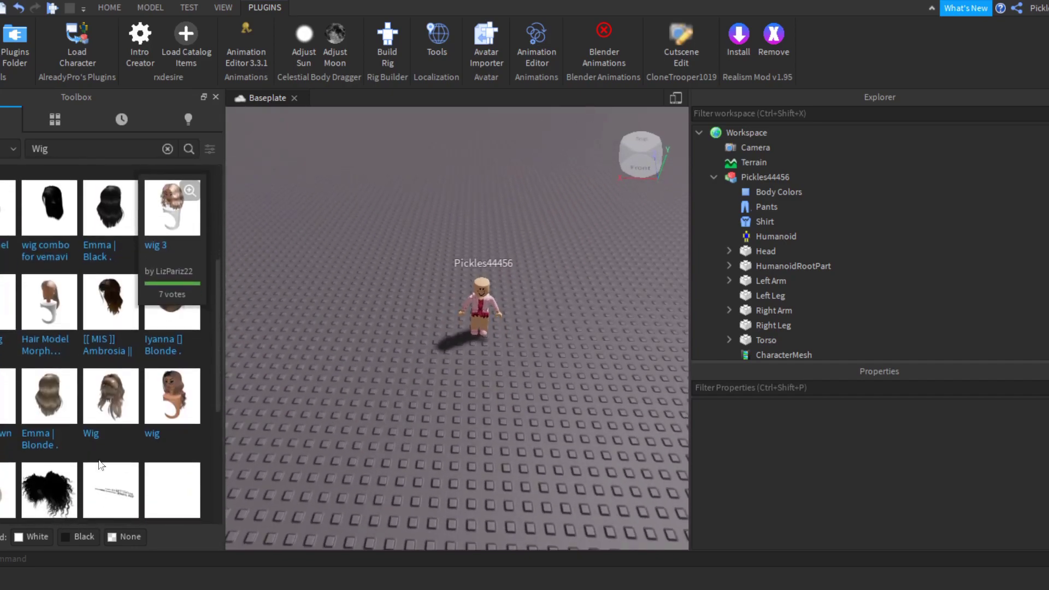
{"action": "scroll", "coordinate": [119, 385], "scroll_direction": "up", "scroll_amount": 4}
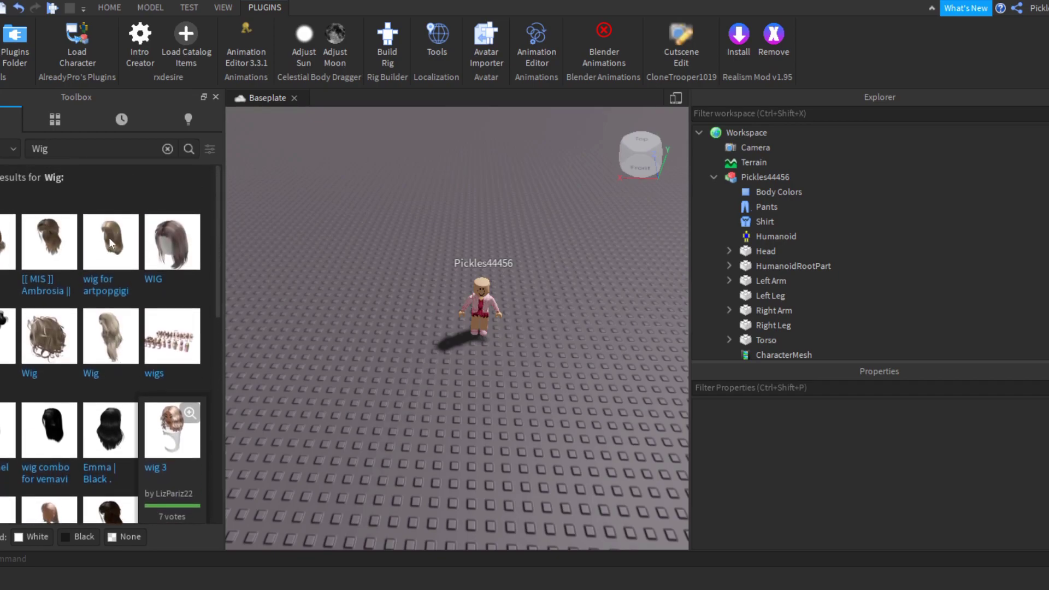
{"action": "left_click_drag", "start_coordinate": [103, 263], "coordinate": [408, 346]}
Step: Take the wig's part out of its hat and paste it back as a standalone part
{"action": "left_click", "coordinate": [427, 254]}
{"action": "scroll", "coordinate": [427, 255], "scroll_direction": "down", "scroll_amount": 5}
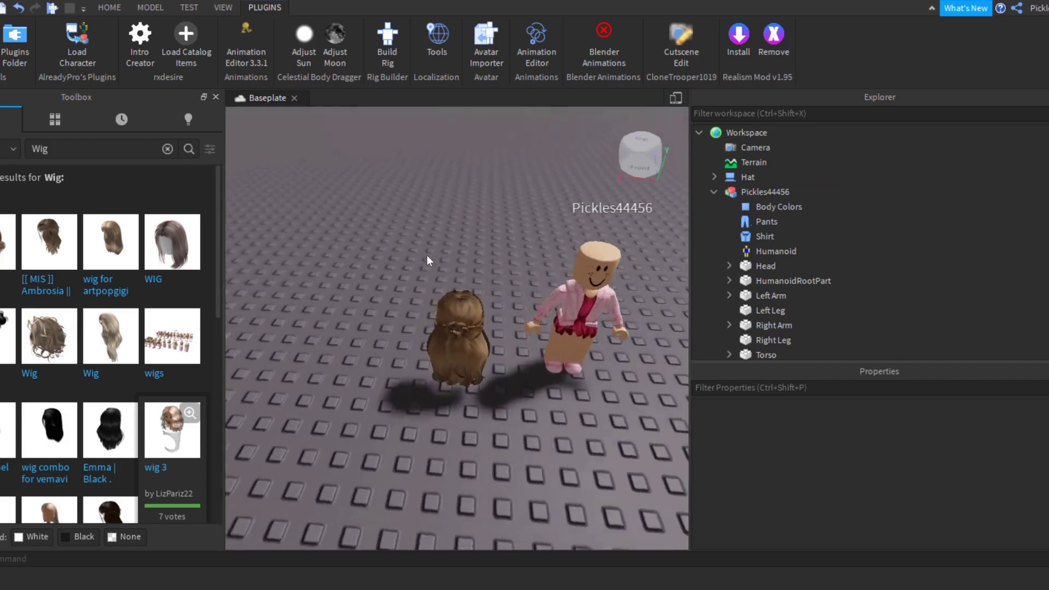
{"action": "left_click", "coordinate": [427, 255]}
{"action": "key", "text": "Delete"}
{"action": "scroll", "coordinate": [304, 375], "scroll_direction": "down", "scroll_amount": 3}
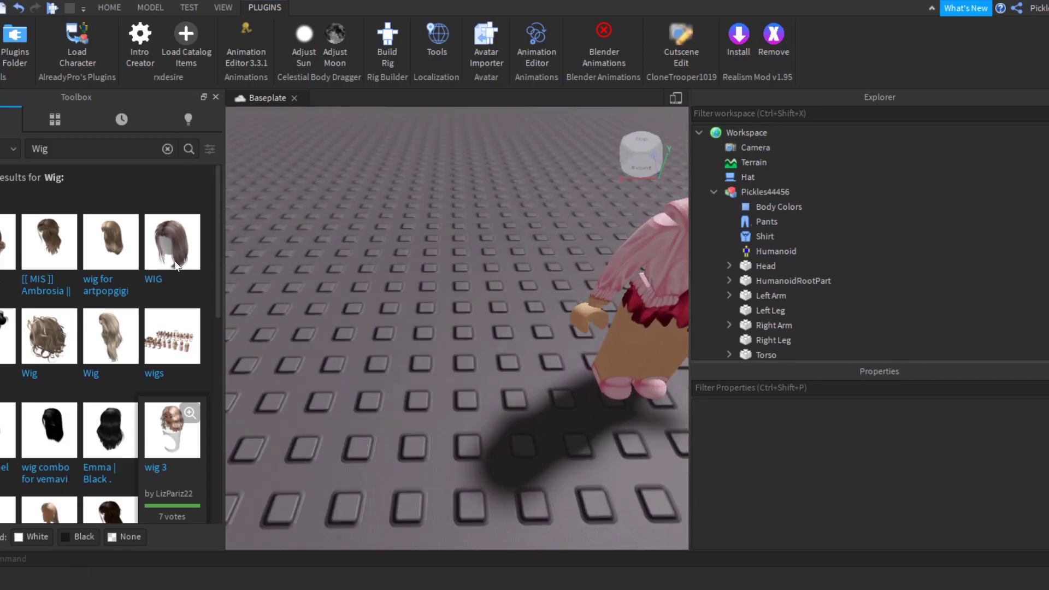
{"action": "key", "text": "ctrl+v"}
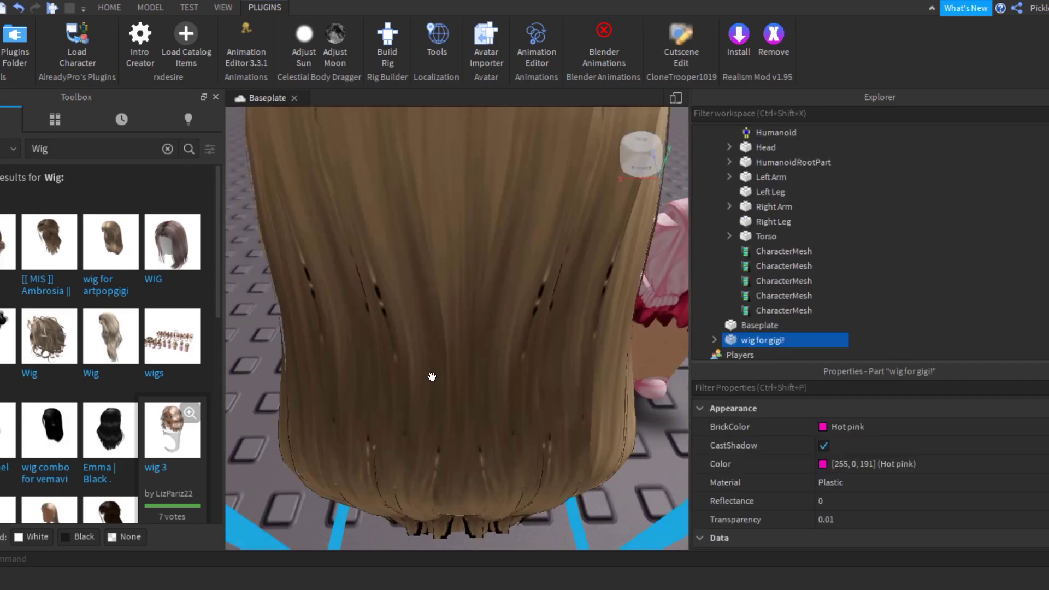
{"action": "scroll", "coordinate": [431, 375], "scroll_direction": "up", "scroll_amount": 5}
Step: Rotate the wig so it stands upright
{"action": "right_click_drag", "start_coordinate": [432, 376], "coordinate": [433, 381]}
{"action": "scroll", "coordinate": [433, 381], "scroll_direction": "up", "scroll_amount": 3}
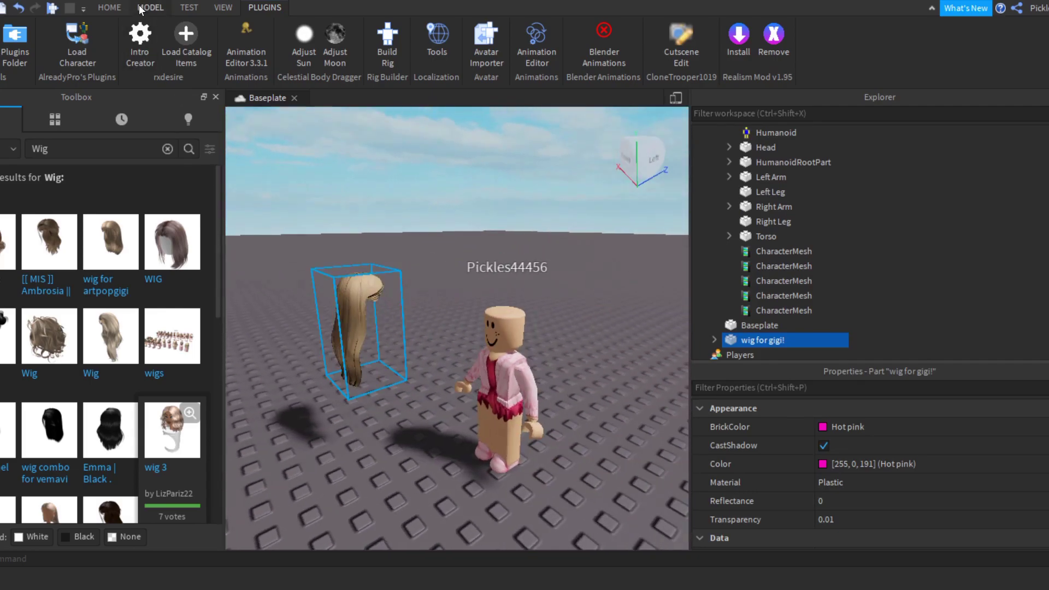
{"action": "left_click", "coordinate": [148, 8]}
{"action": "left_click", "coordinate": [69, 38]}
{"action": "left_click_drag", "start_coordinate": [437, 377], "coordinate": [300, 230]}
{"action": "left_click", "coordinate": [256, 207]}
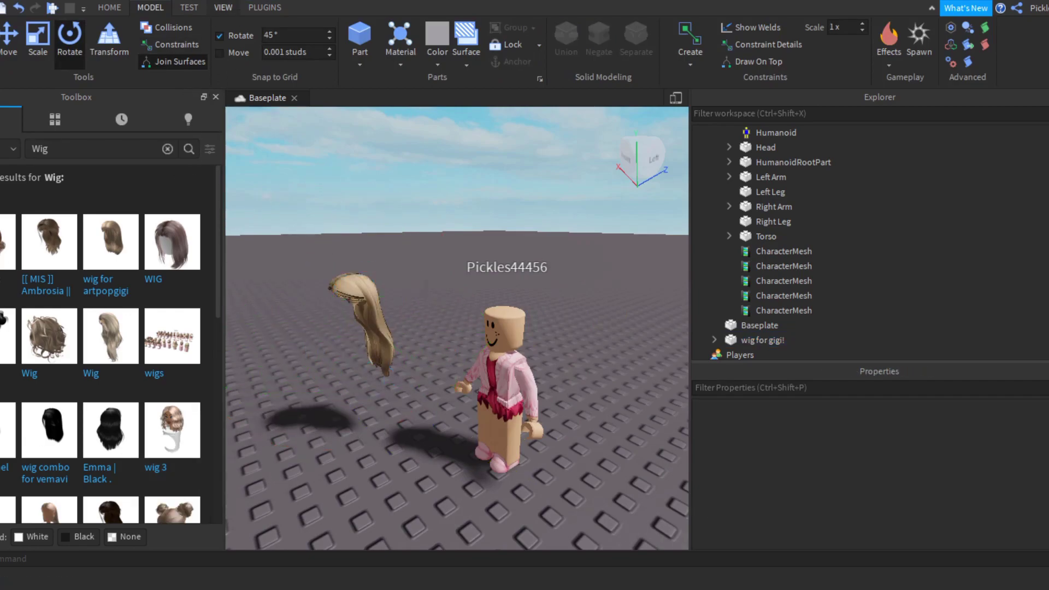
{"action": "left_click", "coordinate": [216, 97]}
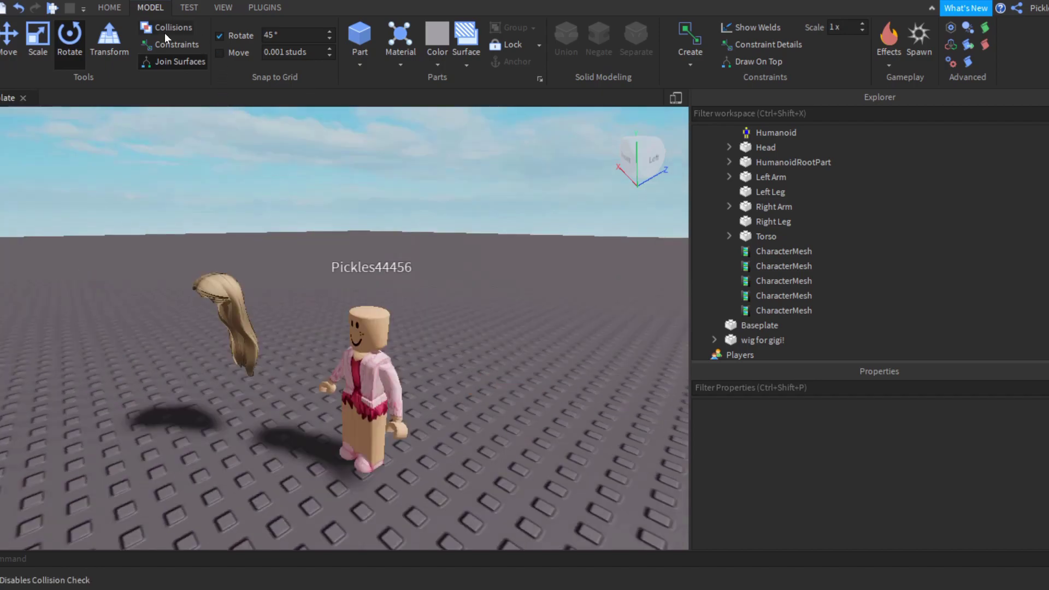
{"action": "left_click", "coordinate": [224, 8]}
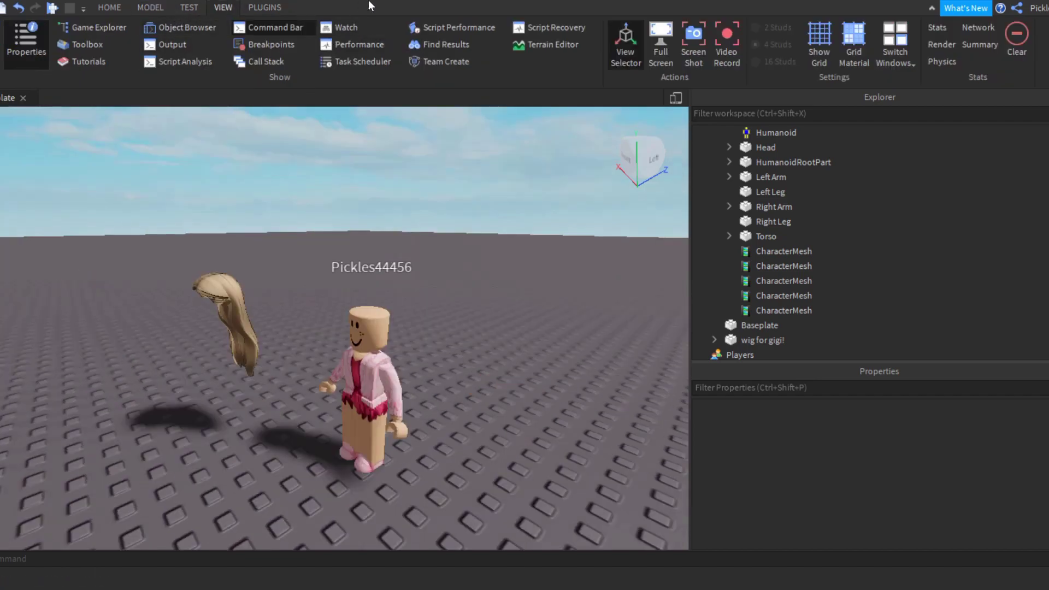
{"action": "left_click", "coordinate": [88, 45]}
Step: Move the wig onto the avatar's head and check it from the side and front
{"action": "left_click", "coordinate": [363, 320]}
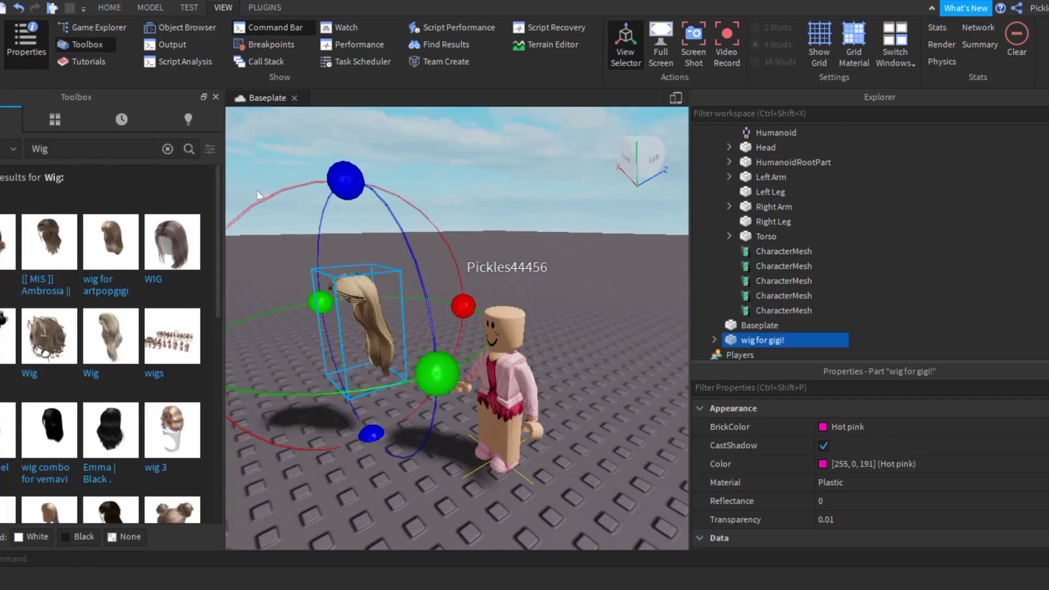
{"action": "left_click", "coordinate": [148, 7]}
{"action": "left_click", "coordinate": [11, 41]}
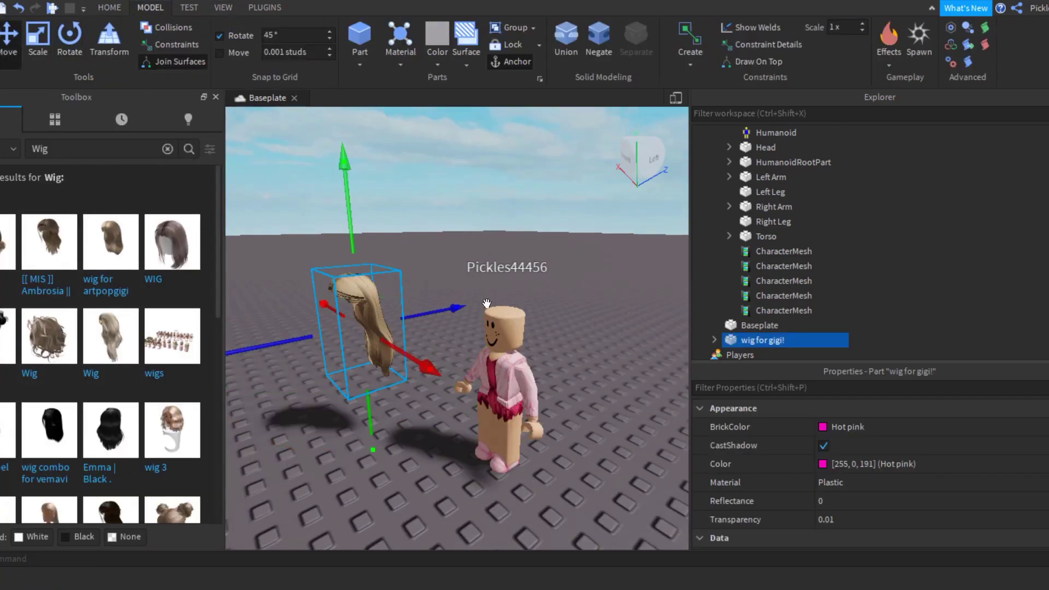
{"action": "left_click_drag", "start_coordinate": [402, 346], "coordinate": [491, 252]}
{"action": "key", "text": "f"}
{"action": "right_click_drag", "start_coordinate": [485, 237], "coordinate": [489, 241]}
{"action": "right_click_drag", "start_coordinate": [450, 423], "coordinate": [450, 423]}
{"action": "scroll", "coordinate": [507, 178], "scroll_direction": "down", "scroll_amount": 5}
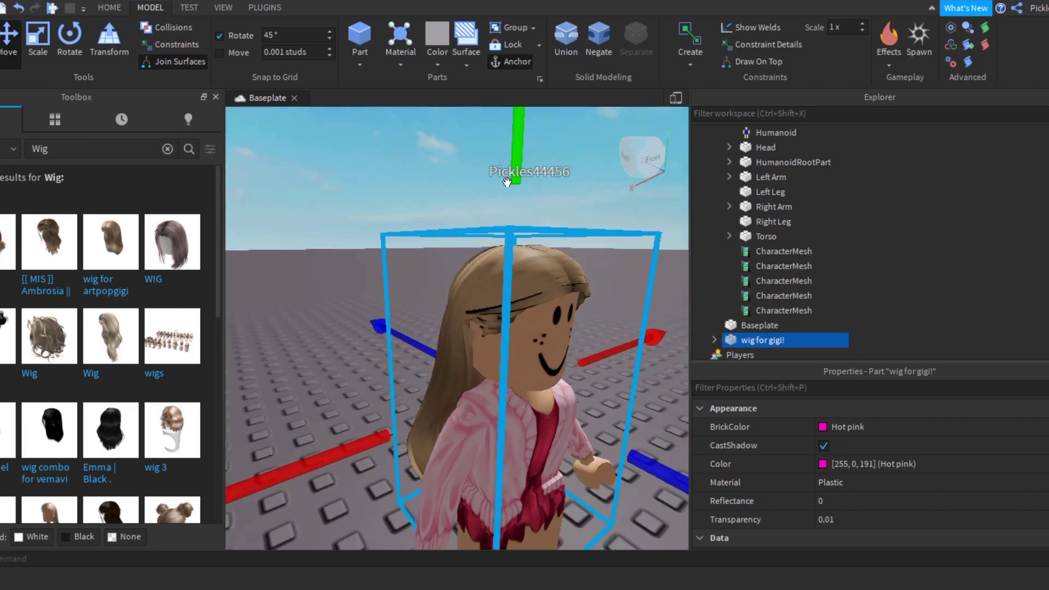
{"action": "left_click", "coordinate": [519, 212]}
{"action": "scroll", "coordinate": [519, 212], "scroll_direction": "down", "scroll_amount": 5}
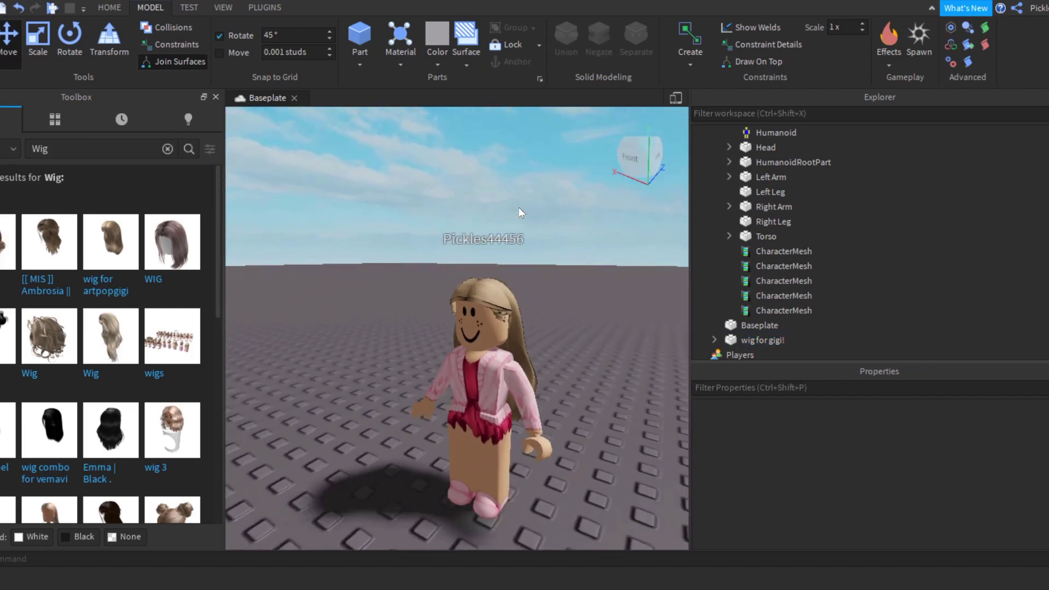
{"action": "left_click", "coordinate": [169, 151]}
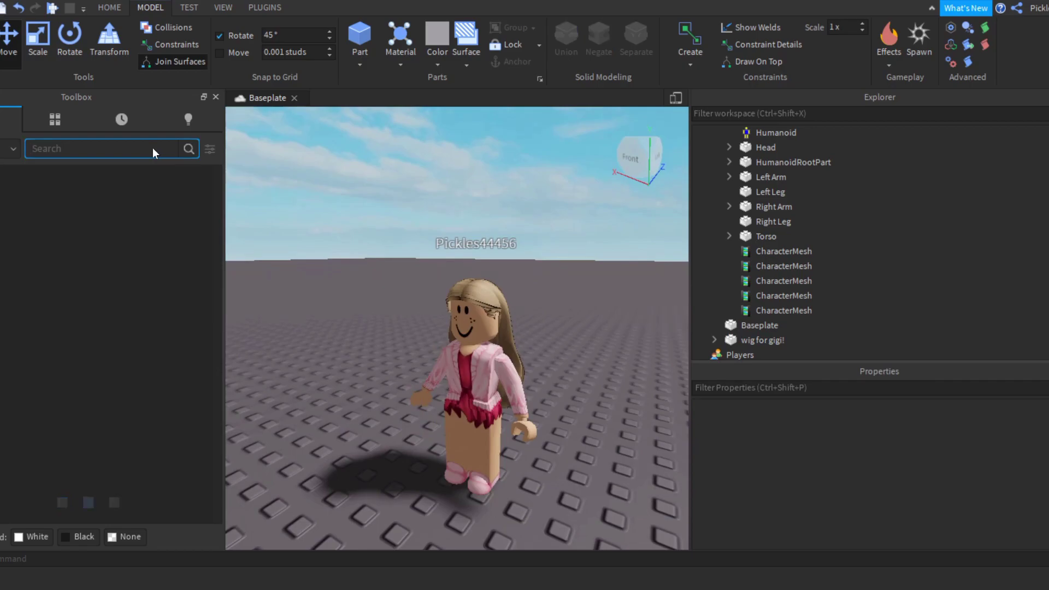
{"action": "type", "text": "Skirt"}
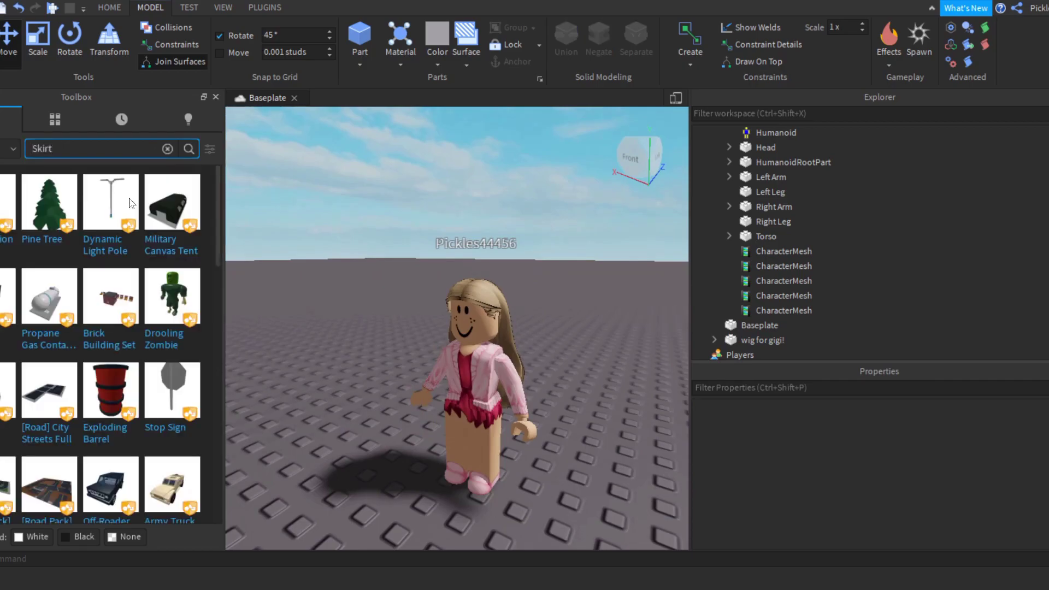
{"action": "key", "text": "Return"}
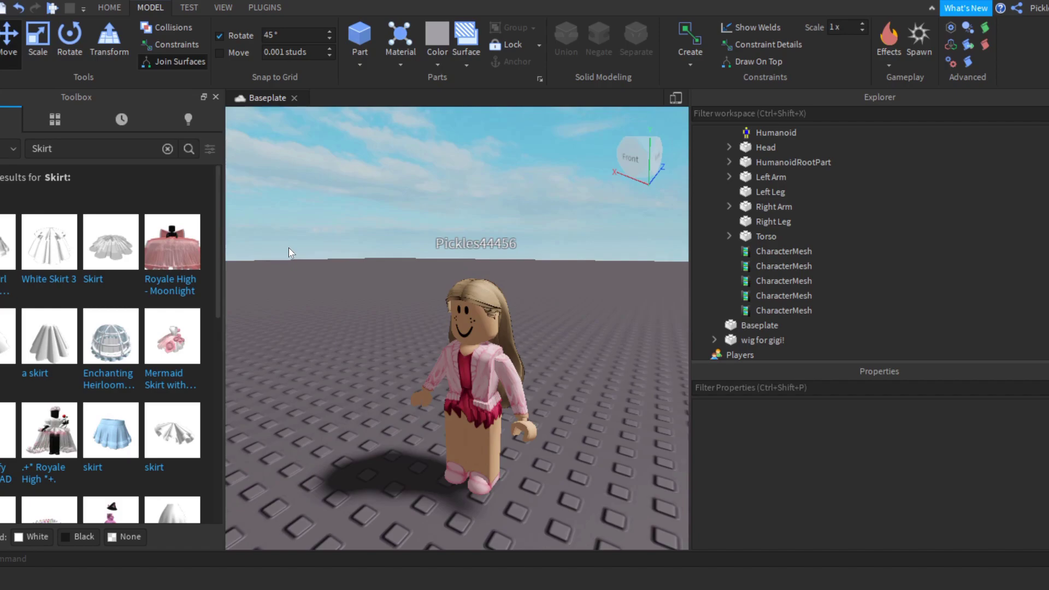
{"action": "mouse_move", "coordinate": [112, 268]}
{"action": "left_click_drag", "start_coordinate": [120, 238], "coordinate": [326, 408]}
{"action": "left_click", "coordinate": [439, 229]}
{"action": "right_click_drag", "start_coordinate": [438, 229], "coordinate": [392, 242]}
{"action": "key", "text": "w"}
{"action": "key", "text": "w"}
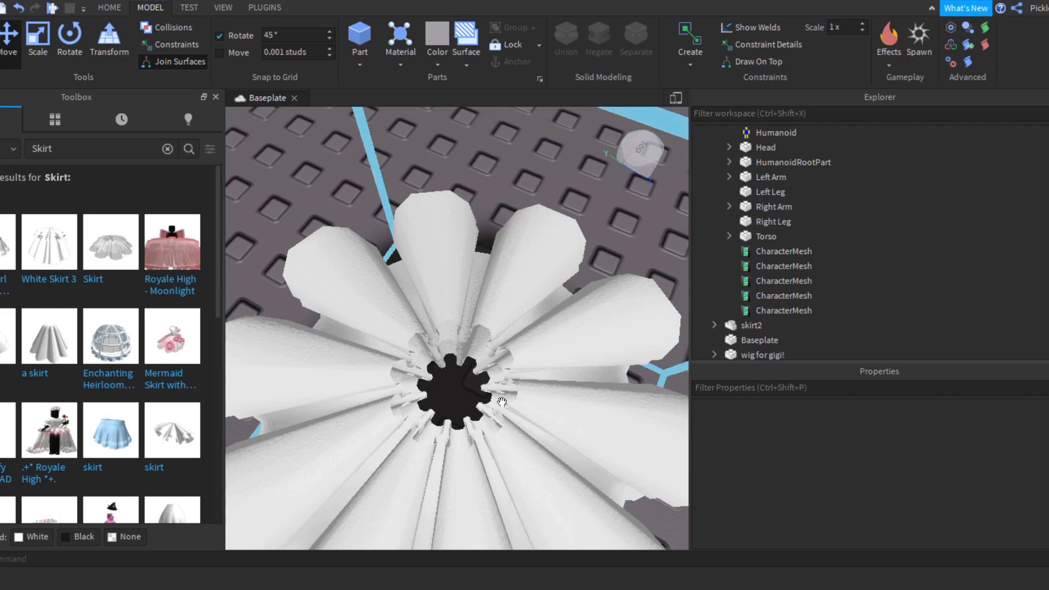
{"action": "left_click", "coordinate": [588, 468]}
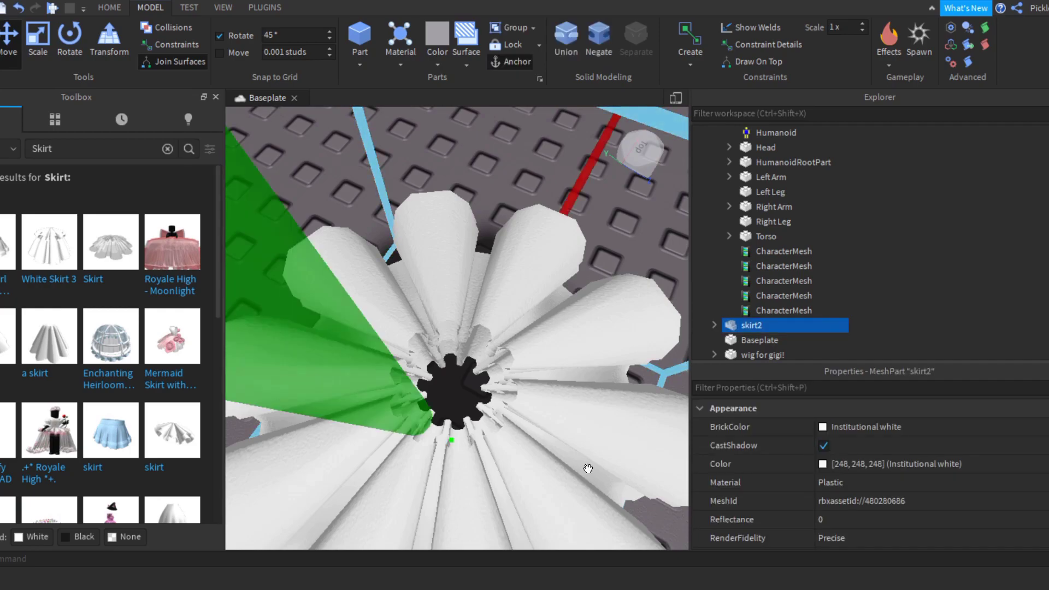
{"action": "right_click_drag", "start_coordinate": [657, 435], "coordinate": [656, 436]}
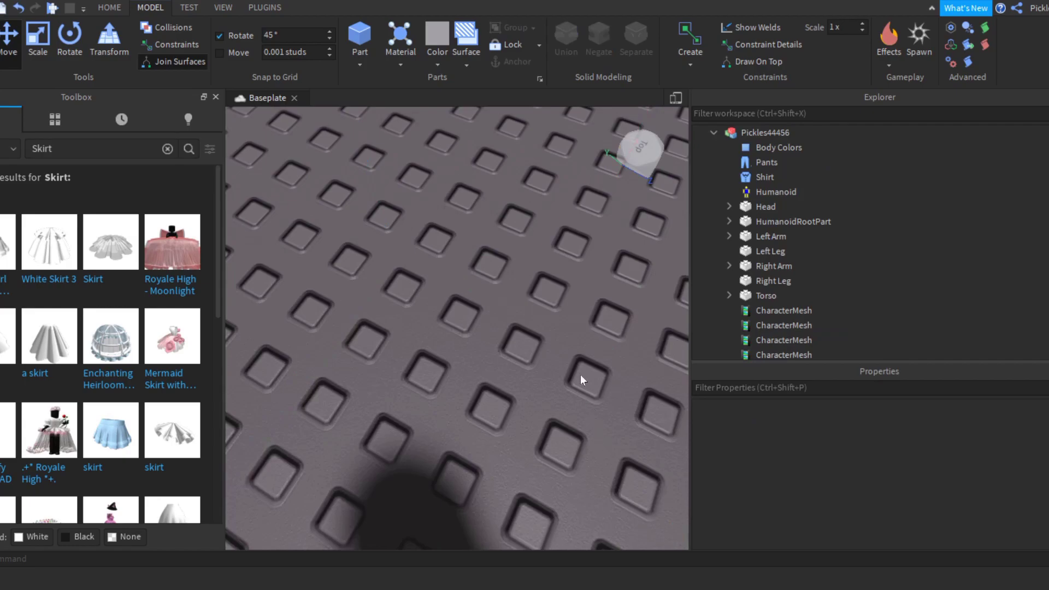
{"action": "right_click_drag", "start_coordinate": [580, 374], "coordinate": [569, 352]}
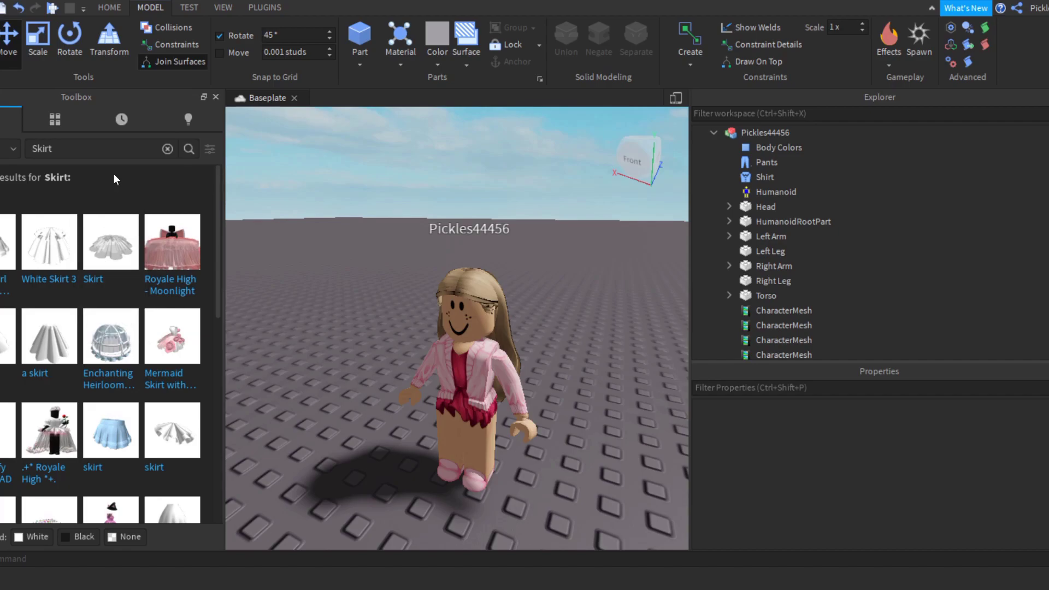
Step: Scale the new white skirt's height down to fit the avatar
{"action": "scroll", "coordinate": [73, 283], "scroll_direction": "down", "scroll_amount": 3}
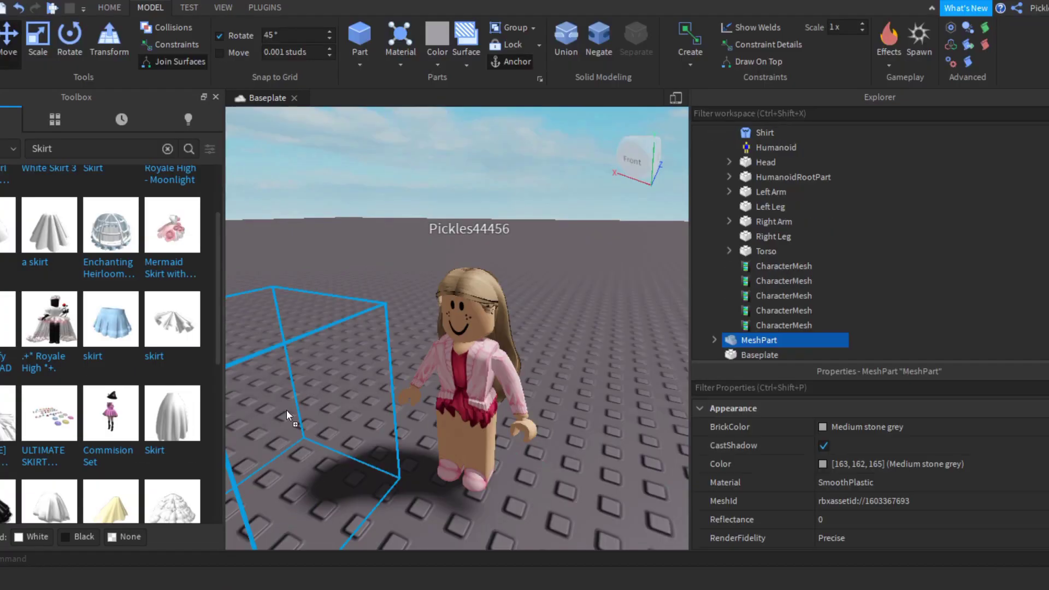
{"action": "scroll", "coordinate": [359, 372], "scroll_direction": "up", "scroll_amount": 5}
{"action": "key", "text": "f"}
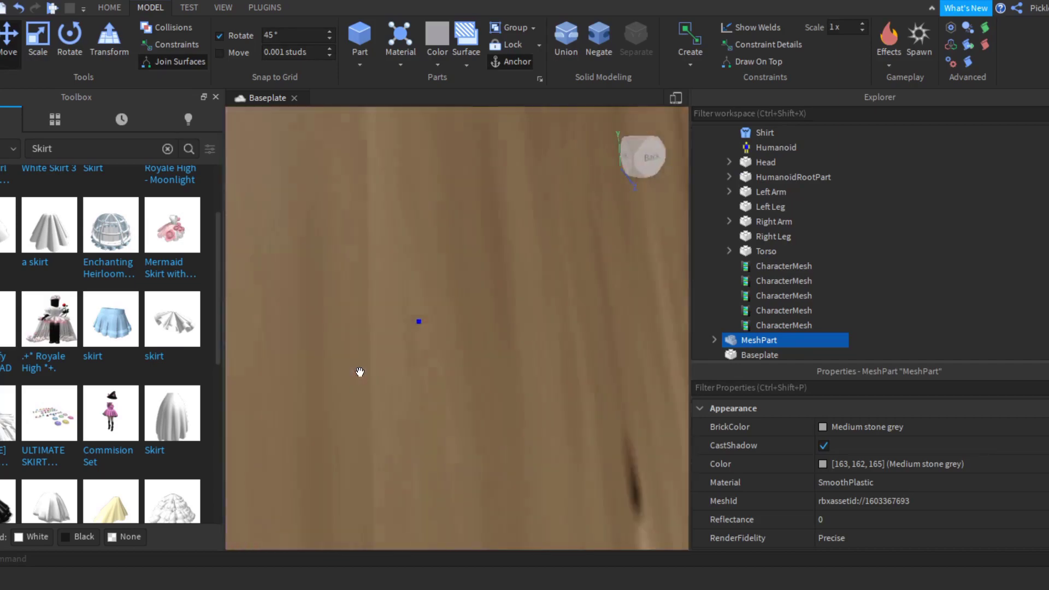
{"action": "right_click_drag", "start_coordinate": [359, 372], "coordinate": [357, 372]}
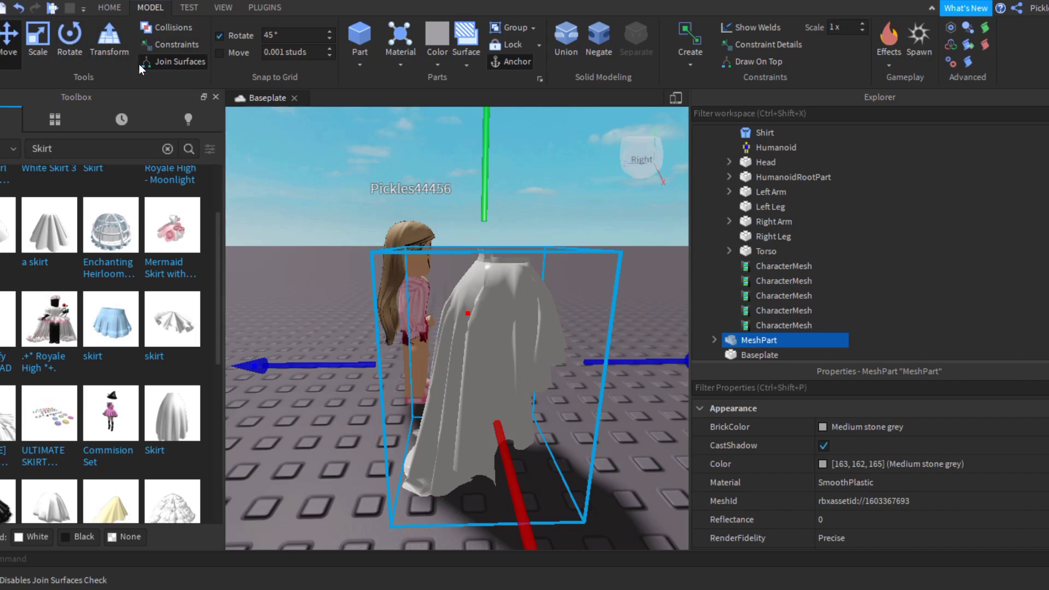
{"action": "left_click", "coordinate": [38, 43]}
{"action": "right_click_drag", "start_coordinate": [273, 164], "coordinate": [296, 179]}
{"action": "scroll", "coordinate": [296, 179], "scroll_direction": "down", "scroll_amount": 8}
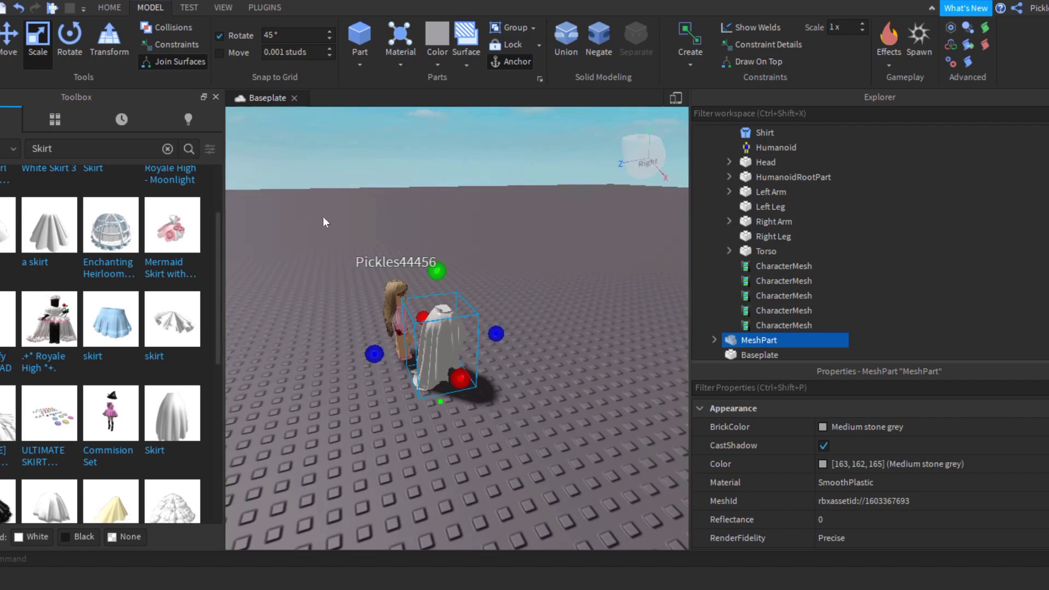
{"action": "scroll", "coordinate": [49, 252], "scroll_direction": "up", "scroll_amount": 3}
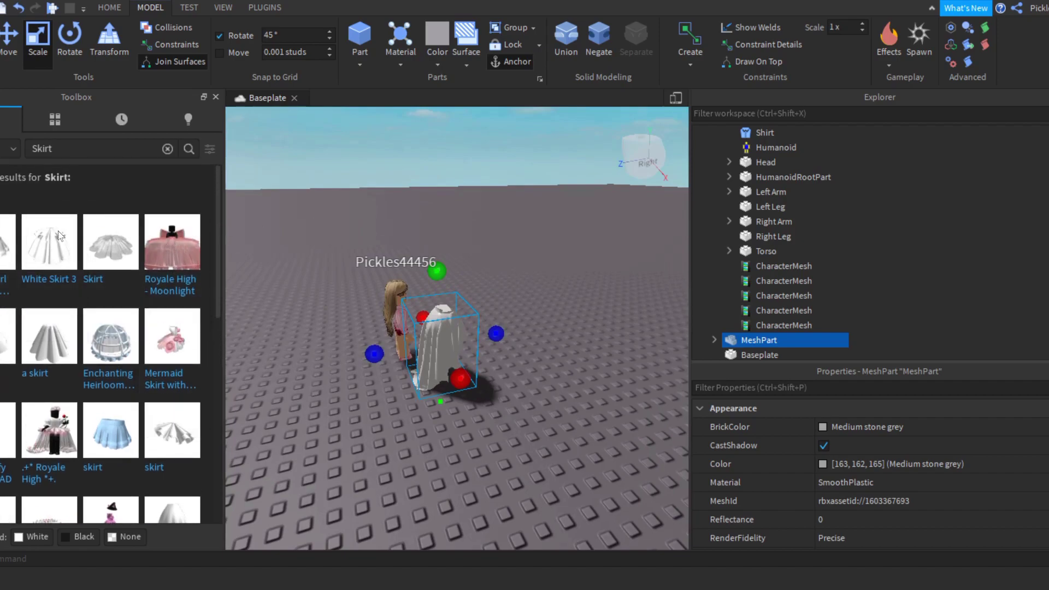
{"action": "left_click_drag", "start_coordinate": [439, 271], "coordinate": [435, 298]}
{"action": "scroll", "coordinate": [435, 303], "scroll_direction": "up", "scroll_amount": 5}
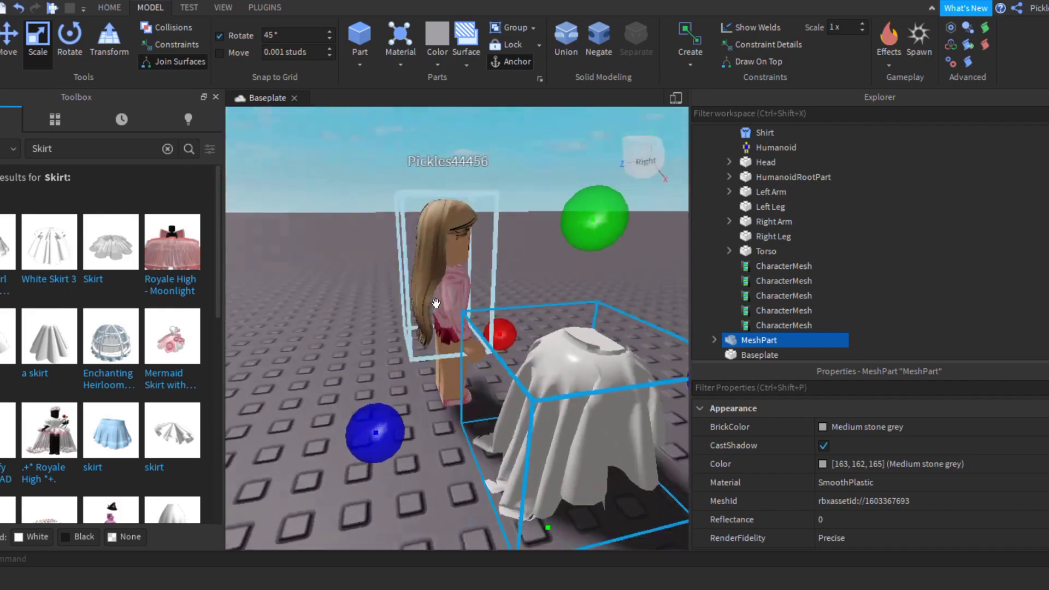
{"action": "scroll", "coordinate": [434, 303], "scroll_direction": "up", "scroll_amount": 3}
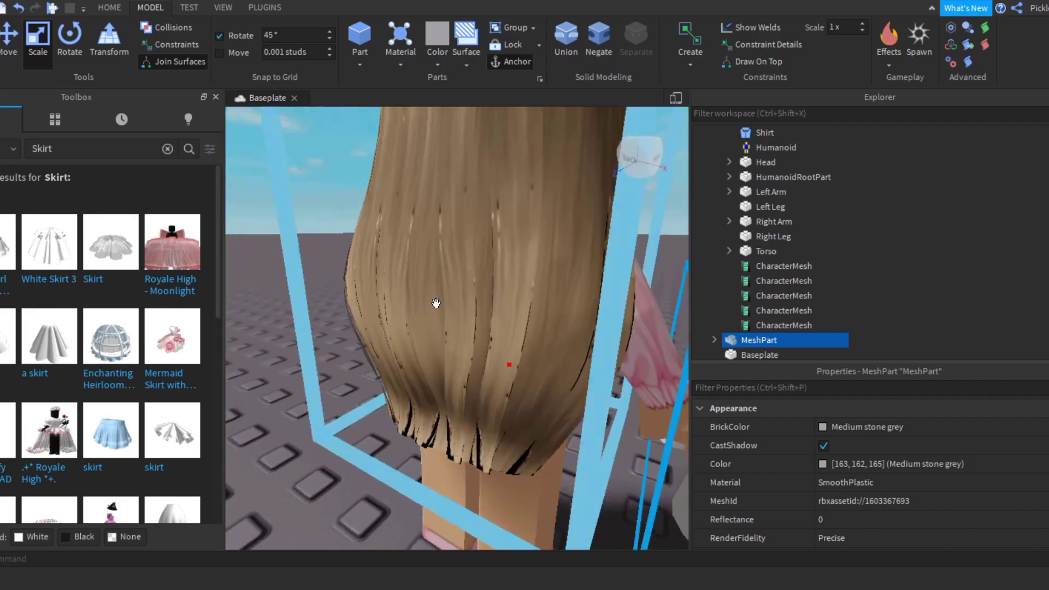
{"action": "scroll", "coordinate": [436, 305], "scroll_direction": "down", "scroll_amount": 5}
Step: Move the skirt onto the avatar's hips
{"action": "right_click_drag", "start_coordinate": [435, 304], "coordinate": [382, 304]}
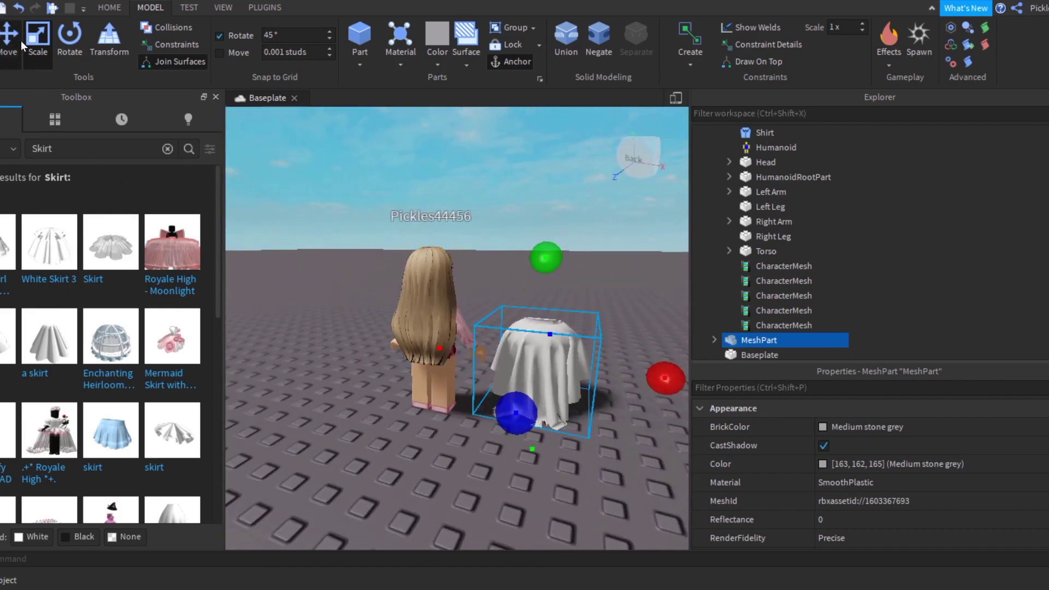
{"action": "left_click", "coordinate": [21, 40]}
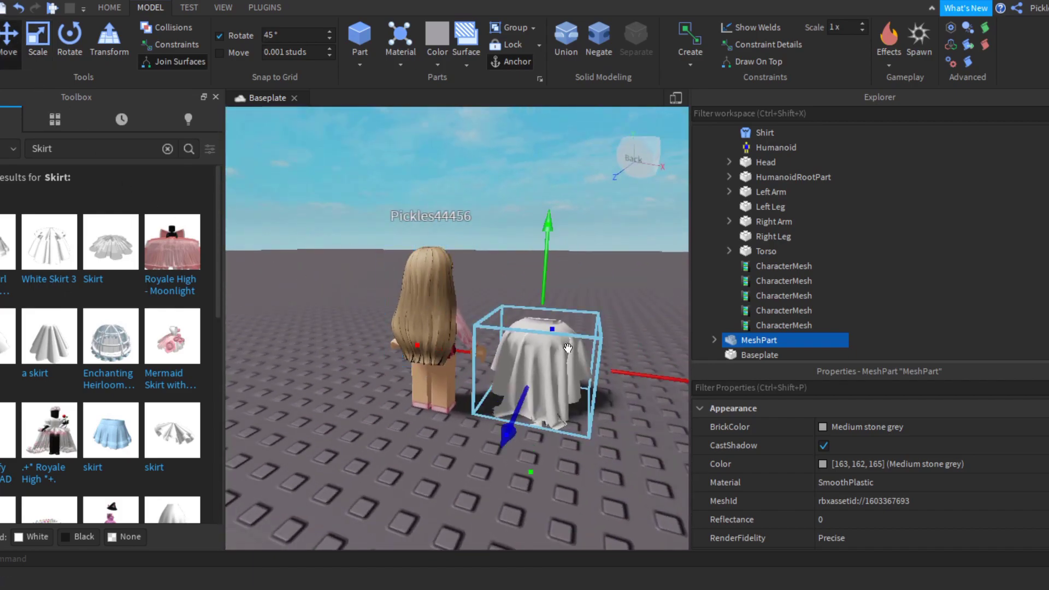
{"action": "left_click_drag", "start_coordinate": [612, 366], "coordinate": [520, 362]}
{"action": "left_click_drag", "start_coordinate": [378, 399], "coordinate": [363, 413]}
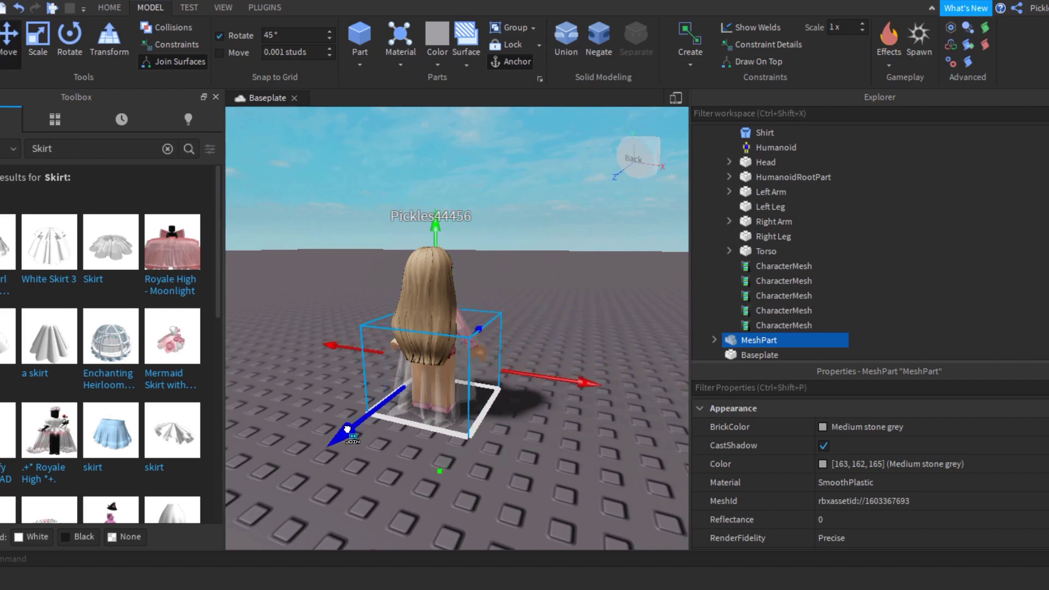
Step: Orbit around the avatar to check the skirt's fit from all sides
{"action": "scroll", "coordinate": [488, 384], "scroll_direction": "up", "scroll_amount": 2}
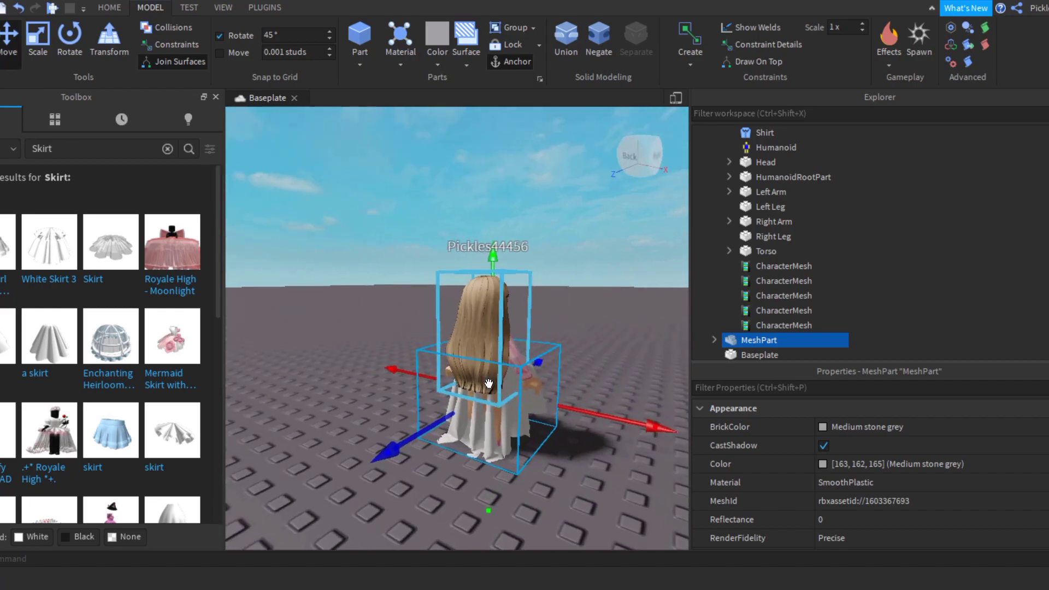
{"action": "right_click_drag", "start_coordinate": [489, 384], "coordinate": [568, 384]}
{"action": "scroll", "coordinate": [568, 384], "scroll_direction": "up", "scroll_amount": 3}
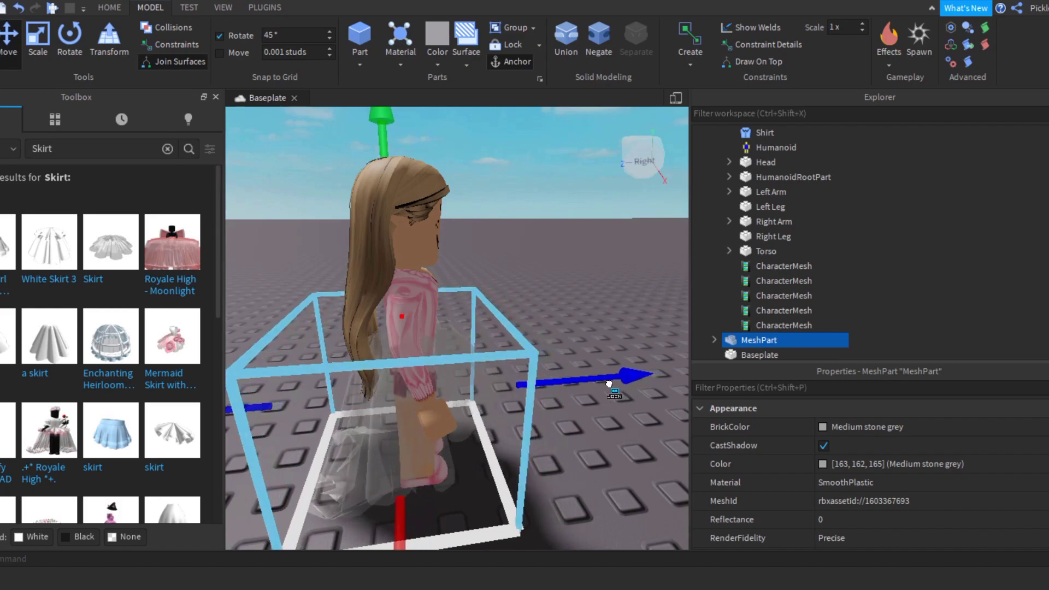
{"action": "right_click_drag", "start_coordinate": [562, 301], "coordinate": [562, 301]}
{"action": "scroll", "coordinate": [563, 300], "scroll_direction": "up", "scroll_amount": 2}
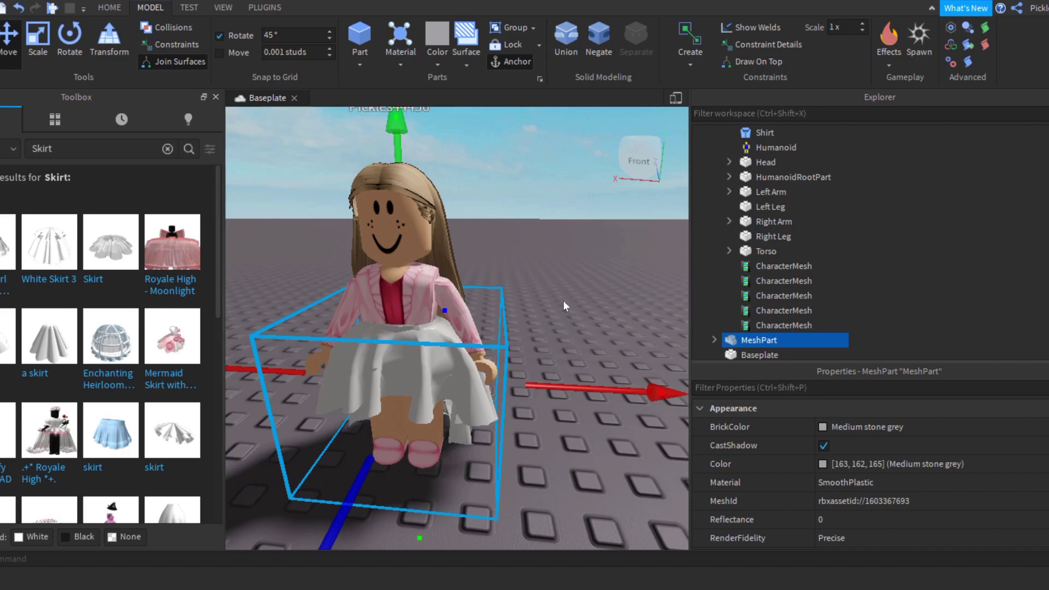
{"action": "right_click_drag", "start_coordinate": [561, 257], "coordinate": [562, 257]}
{"action": "scroll", "coordinate": [561, 257], "scroll_direction": "up", "scroll_amount": 5}
{"action": "scroll", "coordinate": [561, 257], "scroll_direction": "down", "scroll_amount": 5}
{"action": "scroll", "coordinate": [562, 256], "scroll_direction": "up", "scroll_amount": 5}
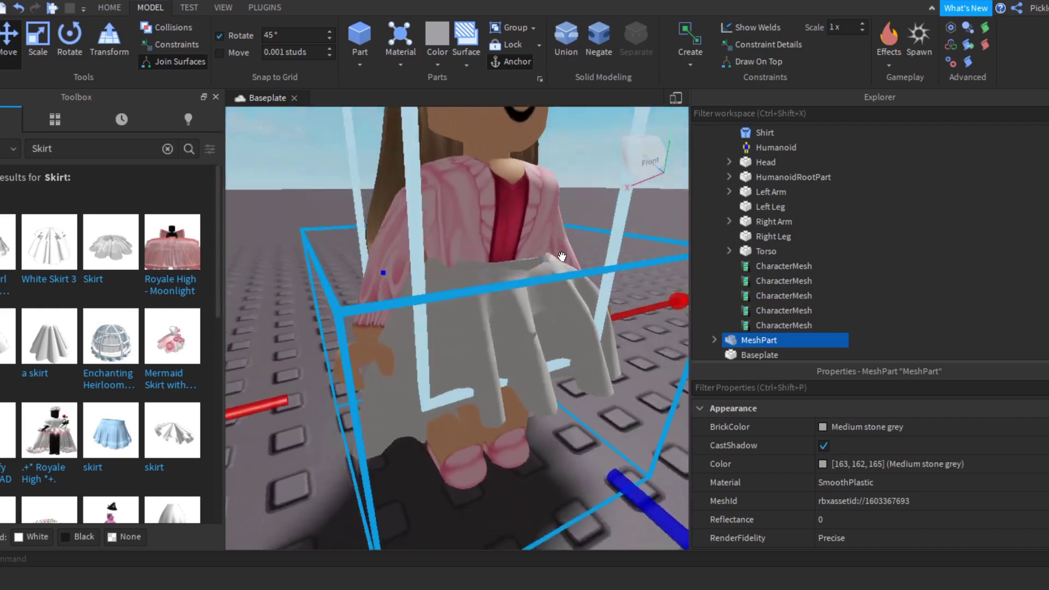
{"action": "scroll", "coordinate": [561, 257], "scroll_direction": "down", "scroll_amount": 5}
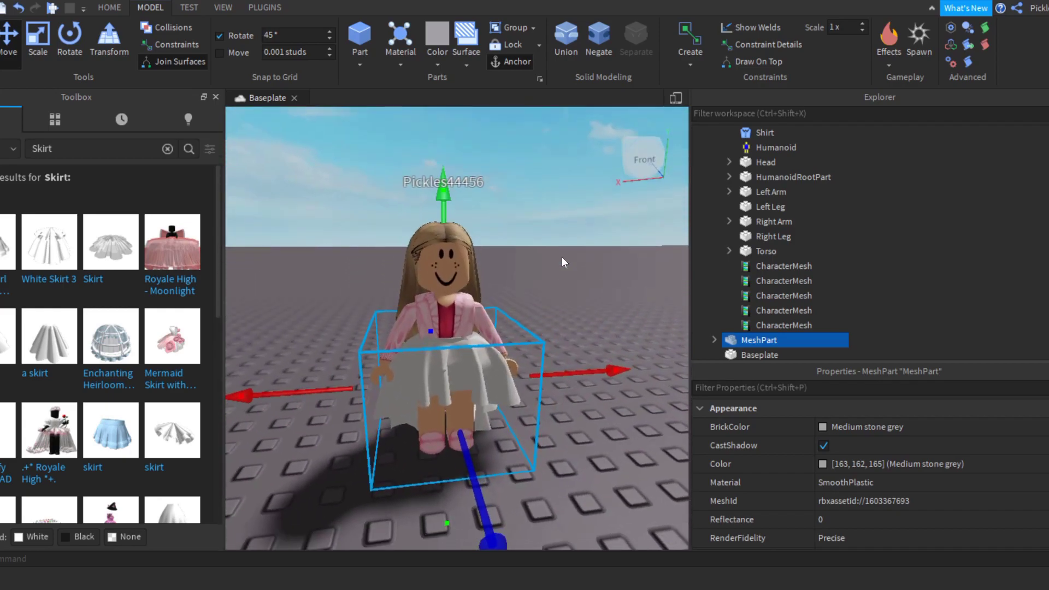
{"action": "left_click", "coordinate": [559, 259]}
{"action": "scroll", "coordinate": [872, 180], "scroll_direction": "up", "scroll_amount": 3}
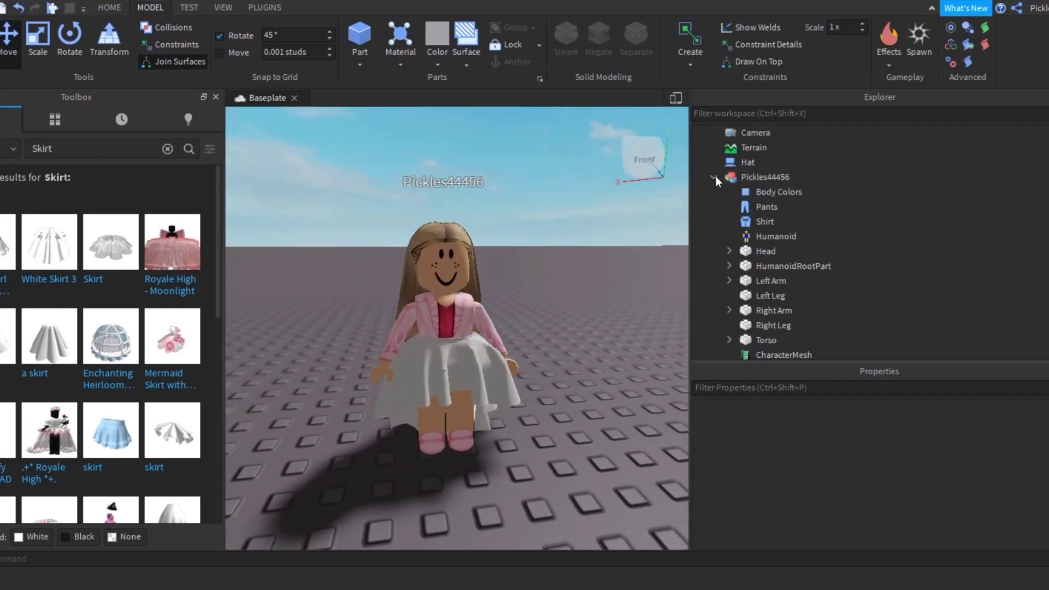
Step: Delete the leftover Hat object from the avatar
{"action": "left_click", "coordinate": [714, 176]}
{"action": "left_click", "coordinate": [742, 162]}
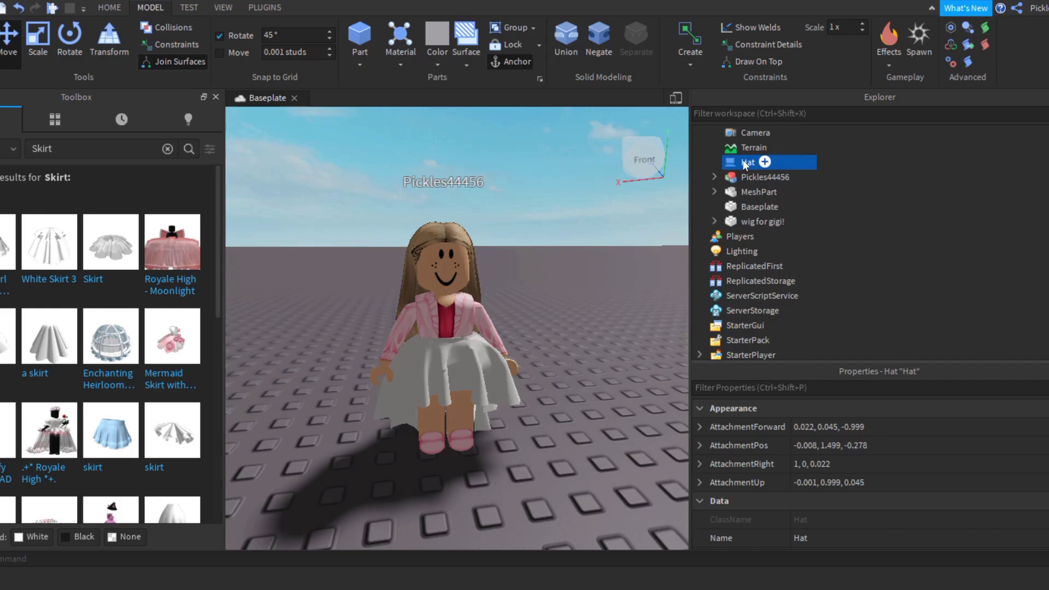
{"action": "key", "text": "Delete"}
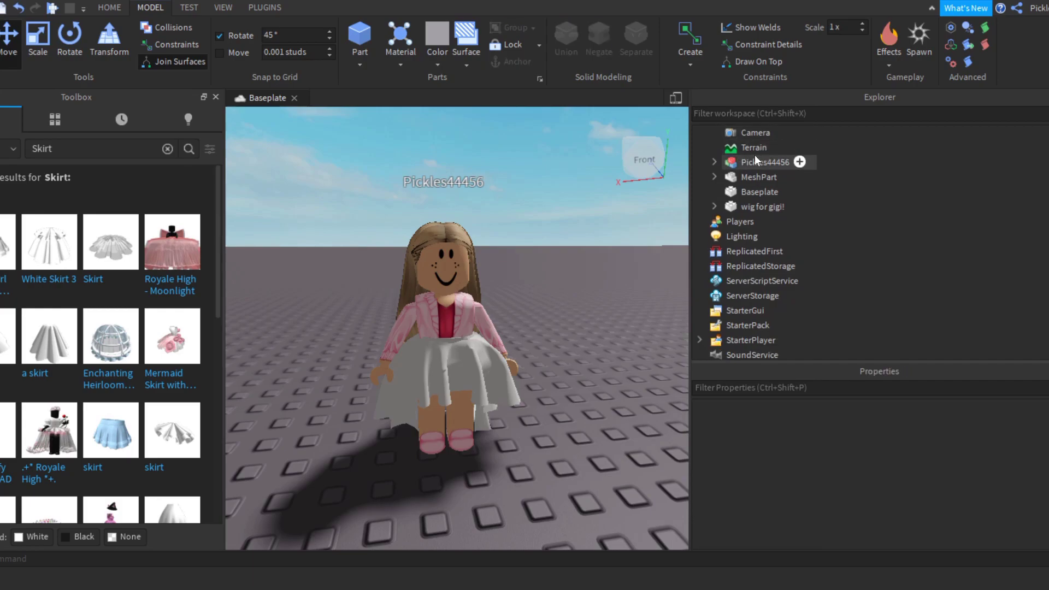
{"action": "left_click", "coordinate": [755, 162]}
{"action": "left_click", "coordinate": [714, 162]}
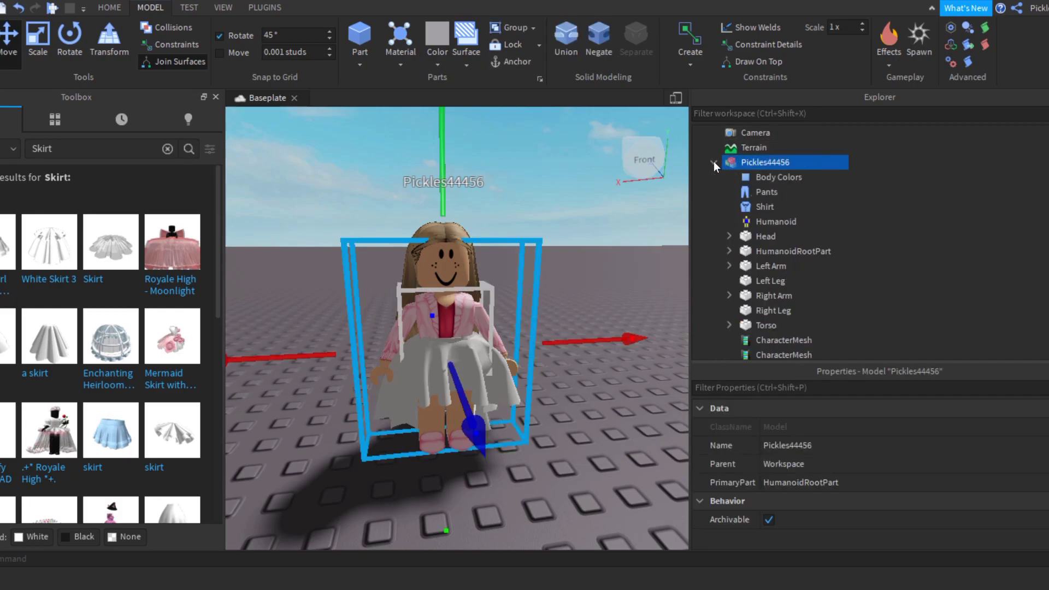
{"action": "left_click", "coordinate": [714, 162]}
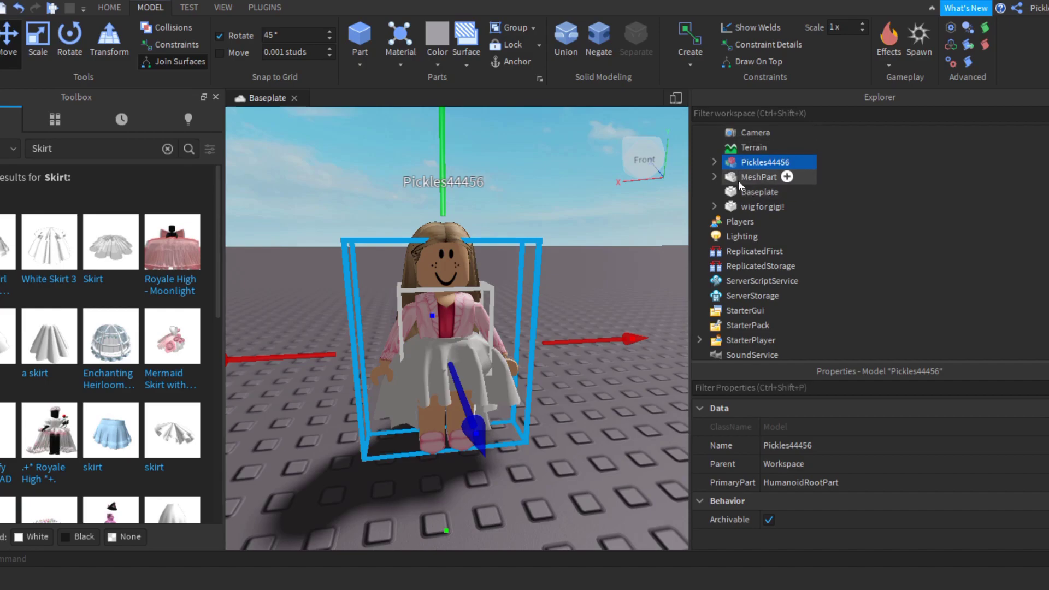
{"action": "left_click", "coordinate": [716, 163]}
{"action": "right_click", "coordinate": [735, 162]}
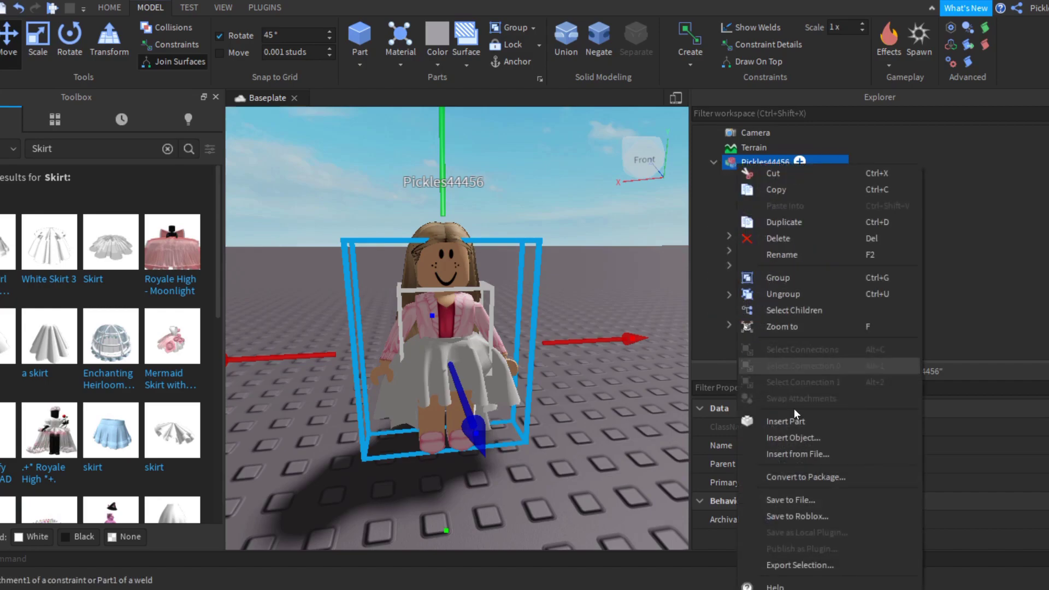
{"action": "left_click", "coordinate": [798, 565]}
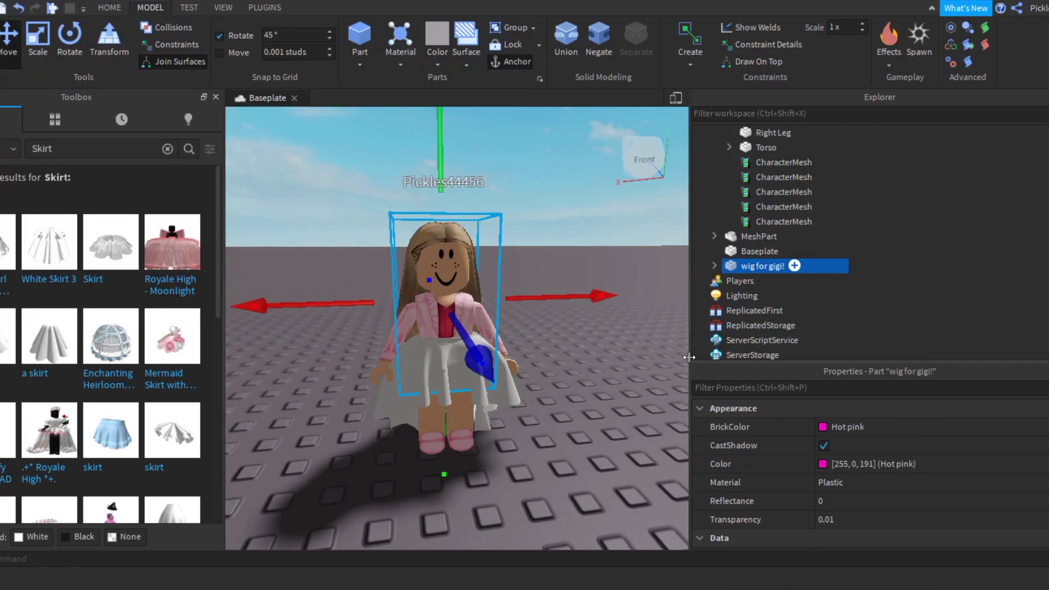
{"action": "left_click", "coordinate": [639, 312]}
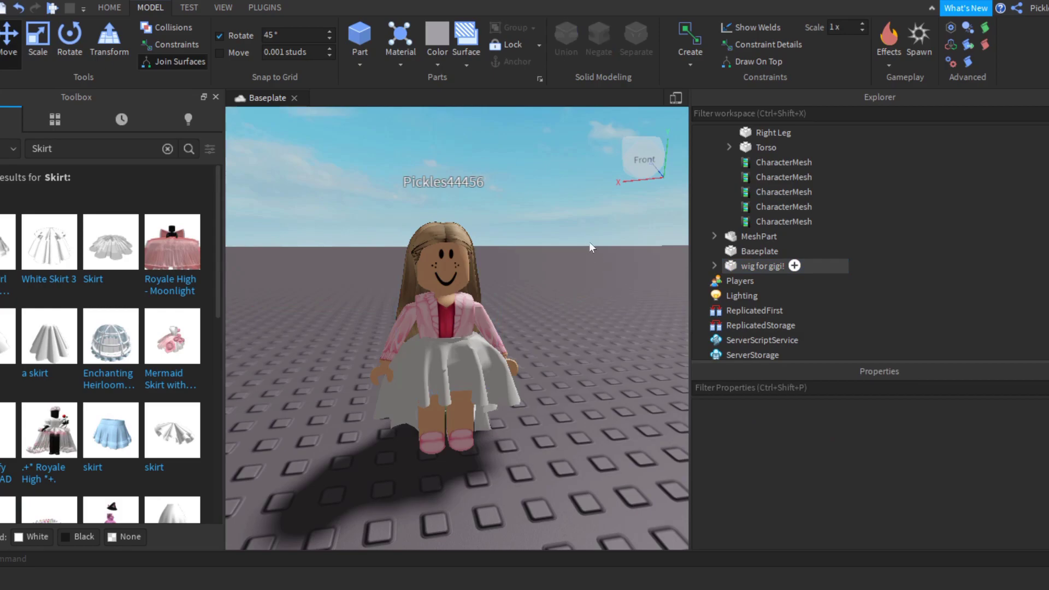
{"action": "left_click", "coordinate": [764, 265]}
{"action": "left_click_drag", "start_coordinate": [550, 303], "coordinate": [630, 347]}
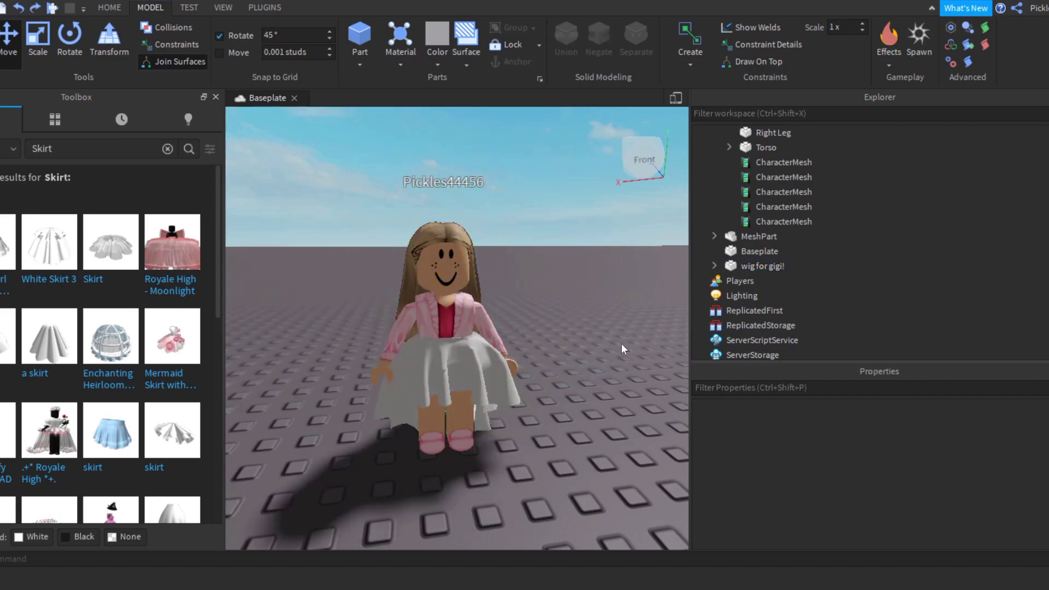
{"action": "left_click", "coordinate": [742, 276]}
{"action": "left_click", "coordinate": [744, 268]}
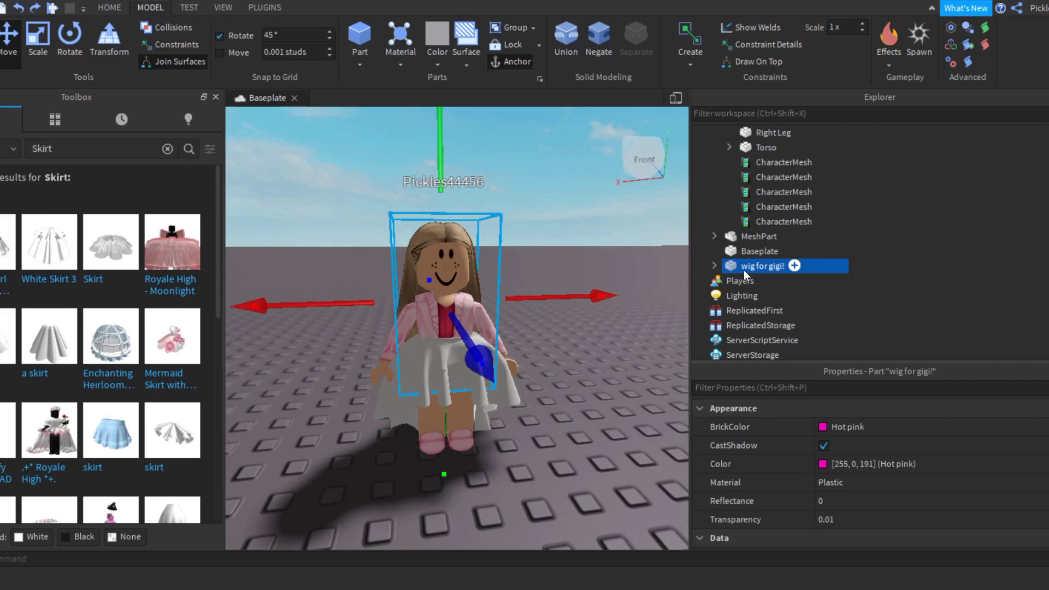
Step: Export the wig model as Wig.obj, overwriting the existing file
{"action": "right_click", "coordinate": [742, 270]}
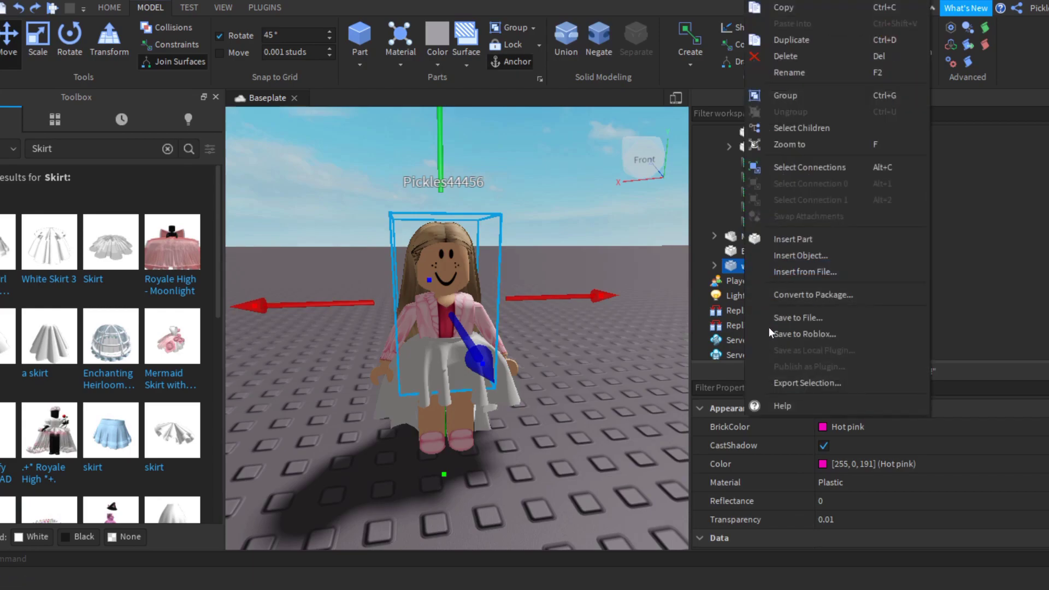
{"action": "left_click", "coordinate": [778, 385]}
{"action": "type", "text": "Wi"}
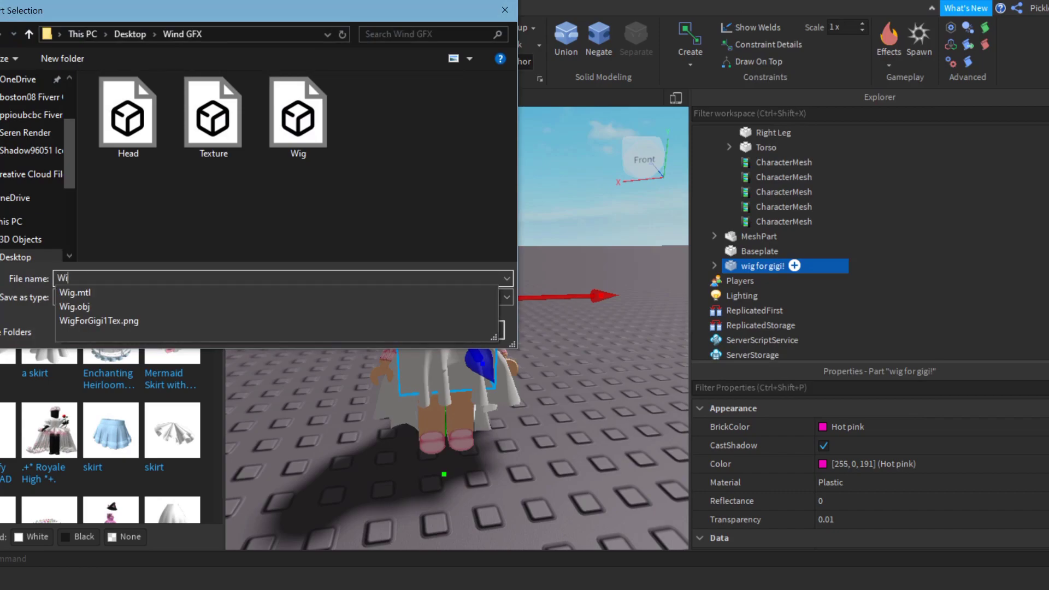
{"action": "type", "text": "g"}
{"action": "key", "text": "Down"}
{"action": "key", "text": "Down"}
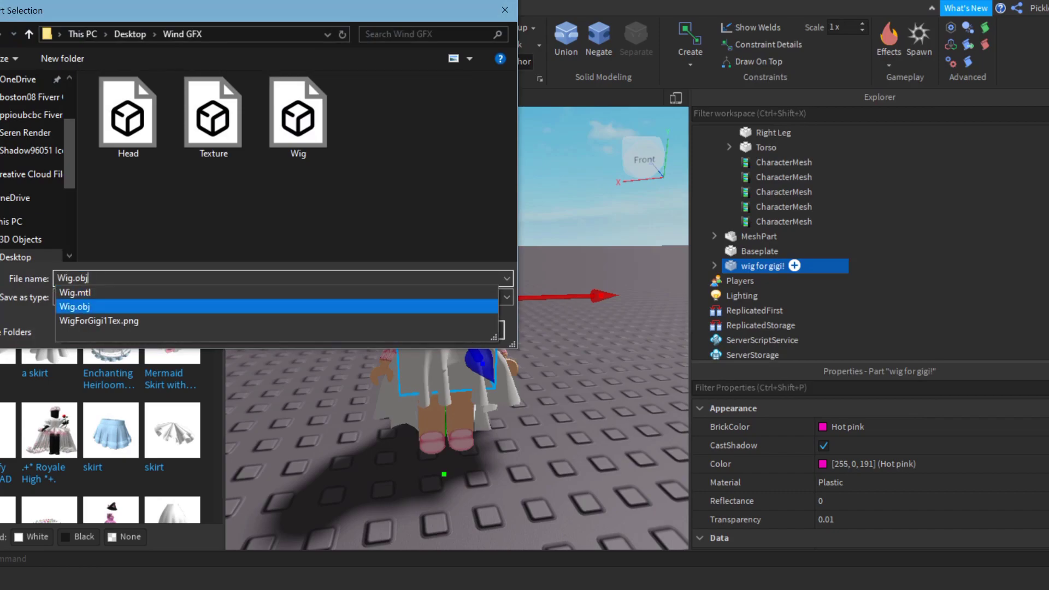
{"action": "key", "text": "Return"}
{"action": "key", "text": "Return"}
{"action": "key", "text": "Return"}
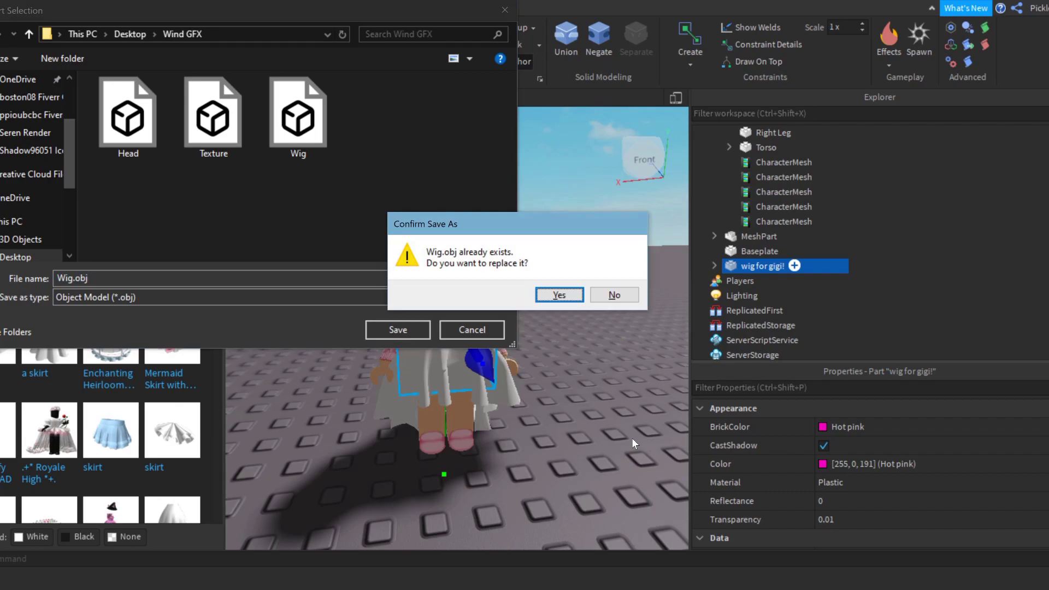
{"action": "key", "text": "Return"}
Step: Export the skirt MeshPart as Skirt
{"action": "scroll", "coordinate": [747, 267], "scroll_direction": "up", "scroll_amount": 2}
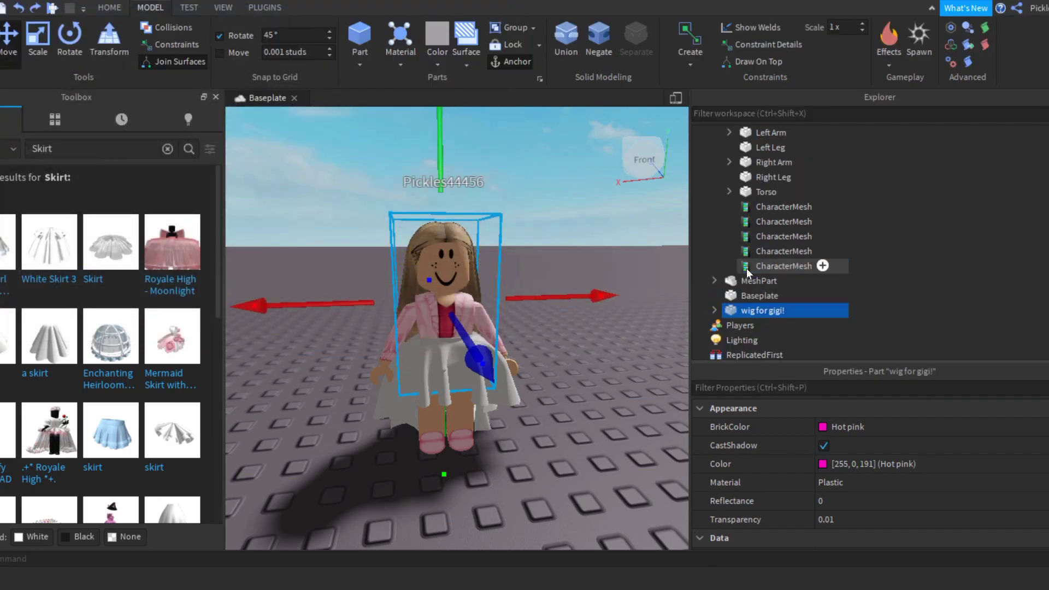
{"action": "left_click", "coordinate": [757, 176]}
{"action": "right_click", "coordinate": [757, 176]}
{"action": "left_click", "coordinate": [797, 581]}
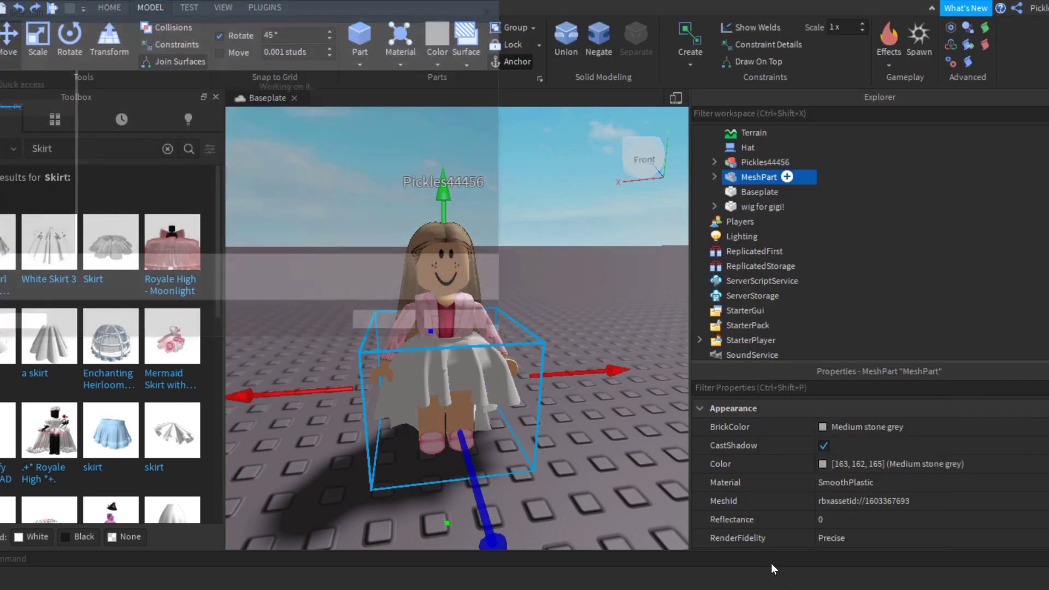
{"action": "key", "text": "Return"}
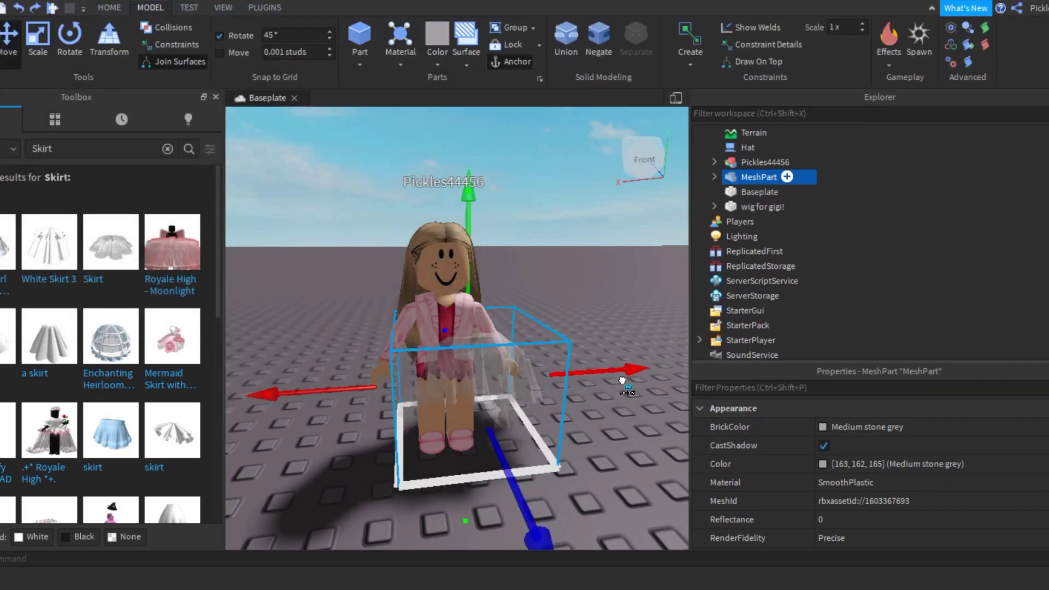
Step: Undo the test move of the skirt and quit Studio without saving the place
{"action": "left_click_drag", "start_coordinate": [454, 393], "coordinate": [566, 181]}
{"action": "key", "text": "ctrl+z"}
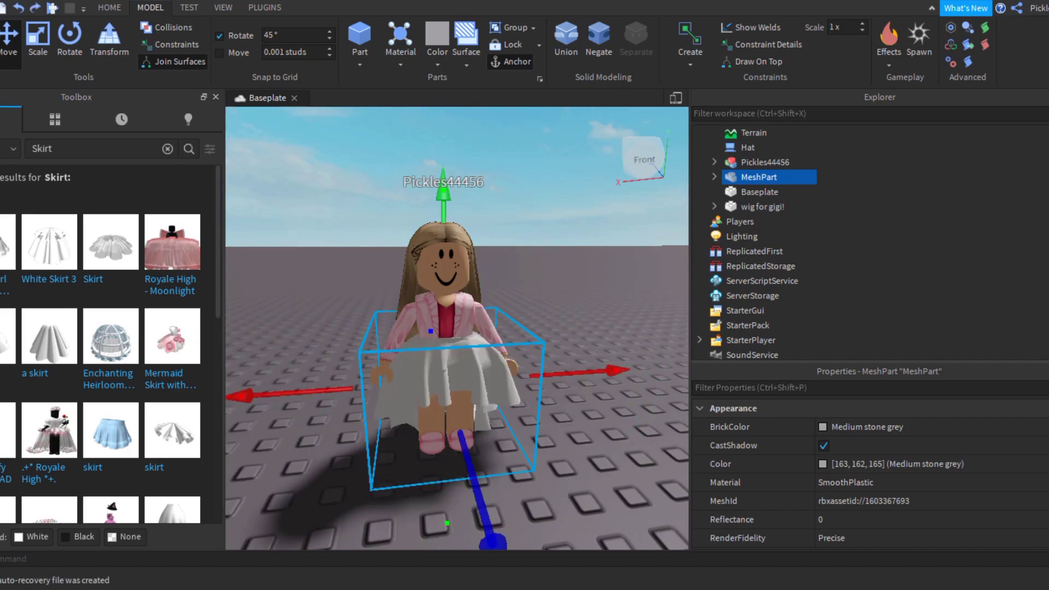
{"action": "key", "text": "alt+F4"}
{"action": "left_click", "coordinate": [520, 309]}
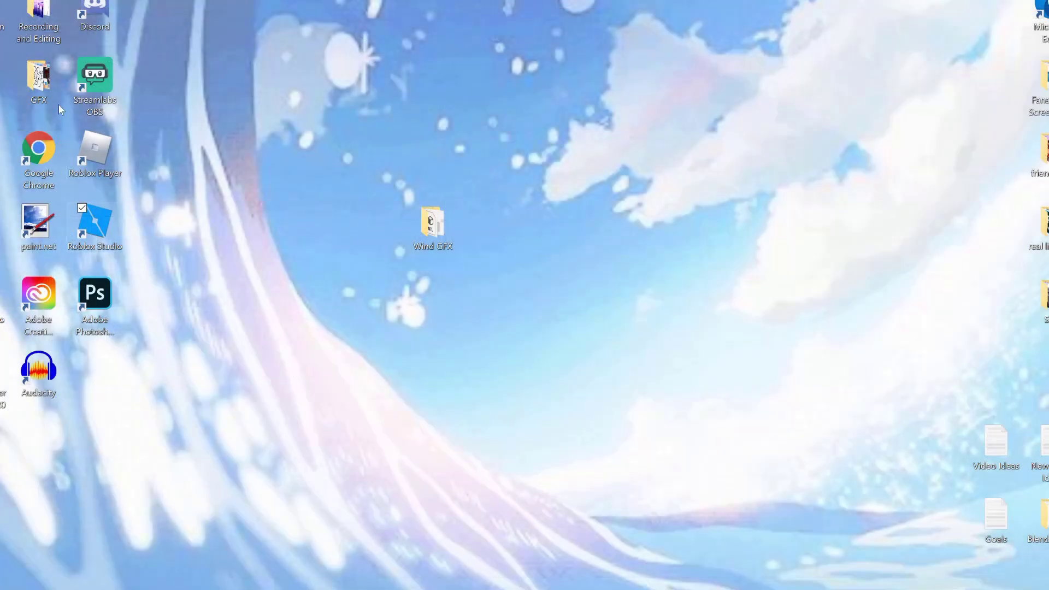
Step: Copy the Woman Rig file from GFX > Rig into the Wind GFX folder
{"action": "double_click", "coordinate": [51, 82]}
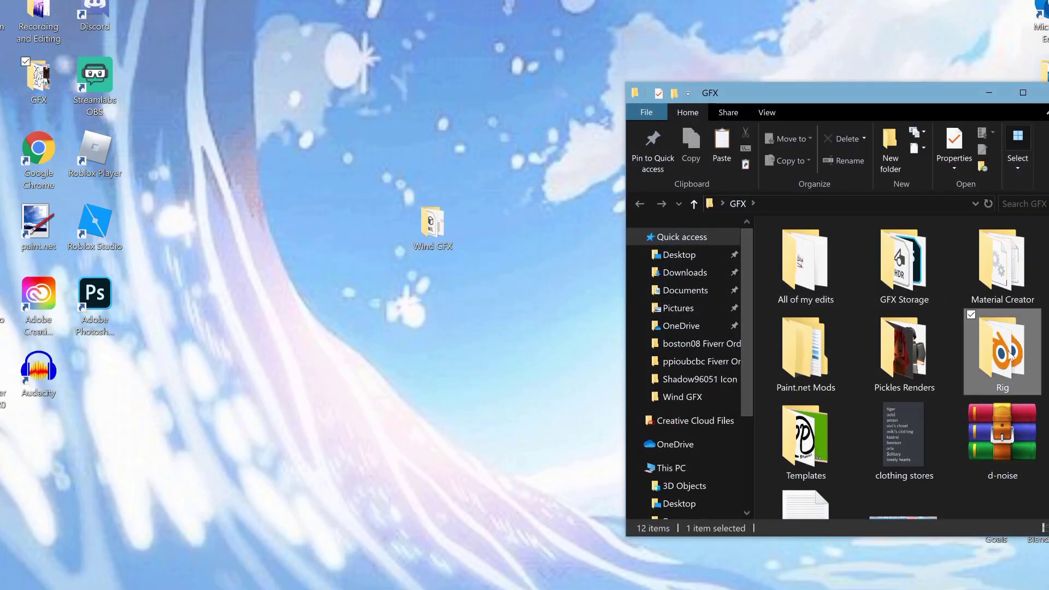
{"action": "double_click", "coordinate": [1010, 356]}
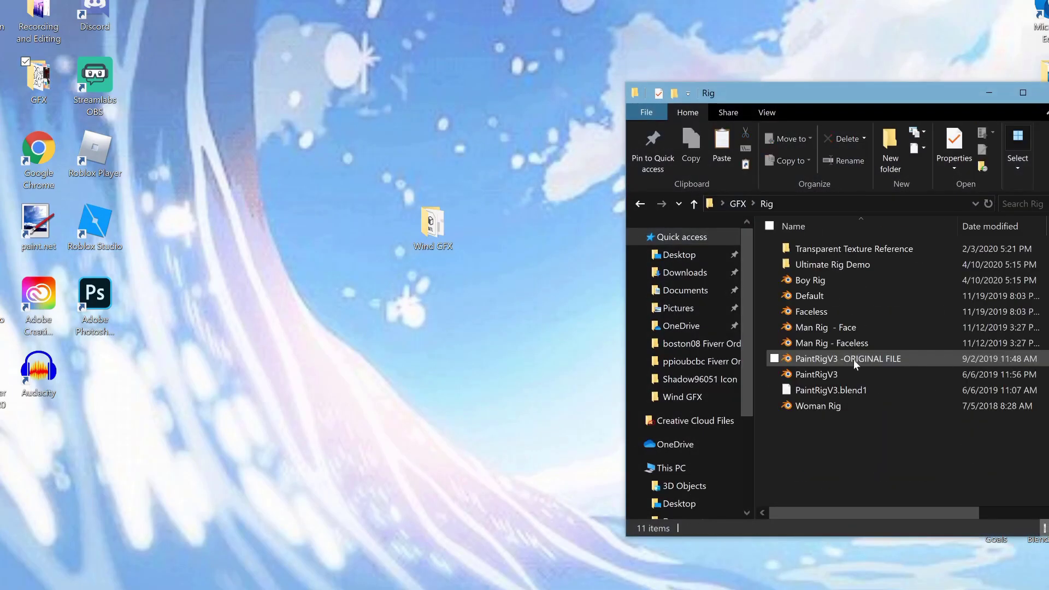
{"action": "left_click", "coordinate": [808, 406]}
{"action": "right_click", "coordinate": [808, 405]}
{"action": "key", "text": "Escape"}
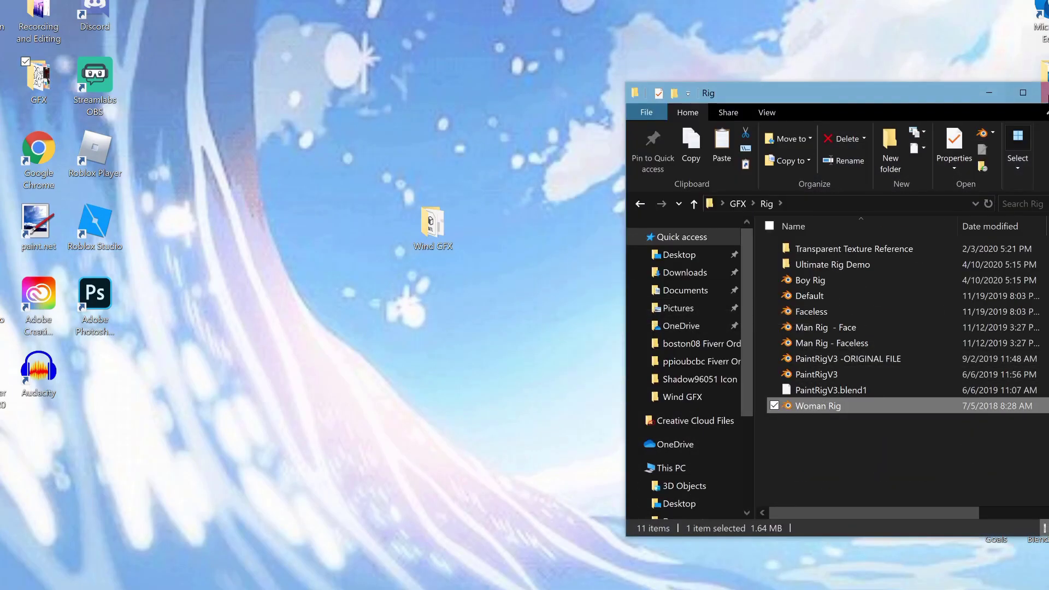
{"action": "left_click", "coordinate": [1038, 92]}
{"action": "right_click", "coordinate": [437, 233]}
{"action": "left_click", "coordinate": [273, 504]}
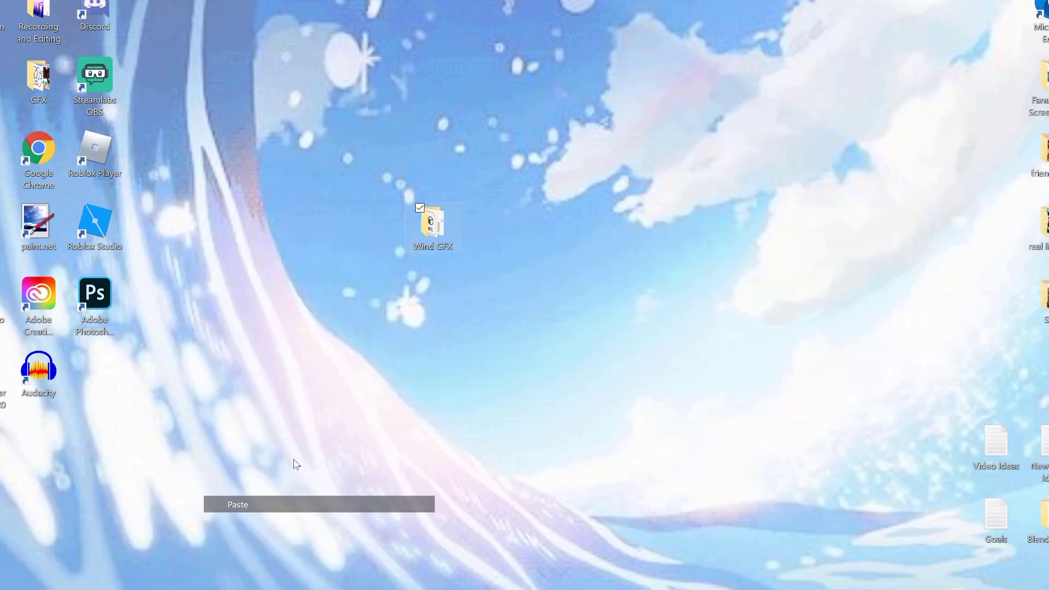
Step: Open the copied Woman Rig from Wind GFX in Blender
{"action": "double_click", "coordinate": [419, 253]}
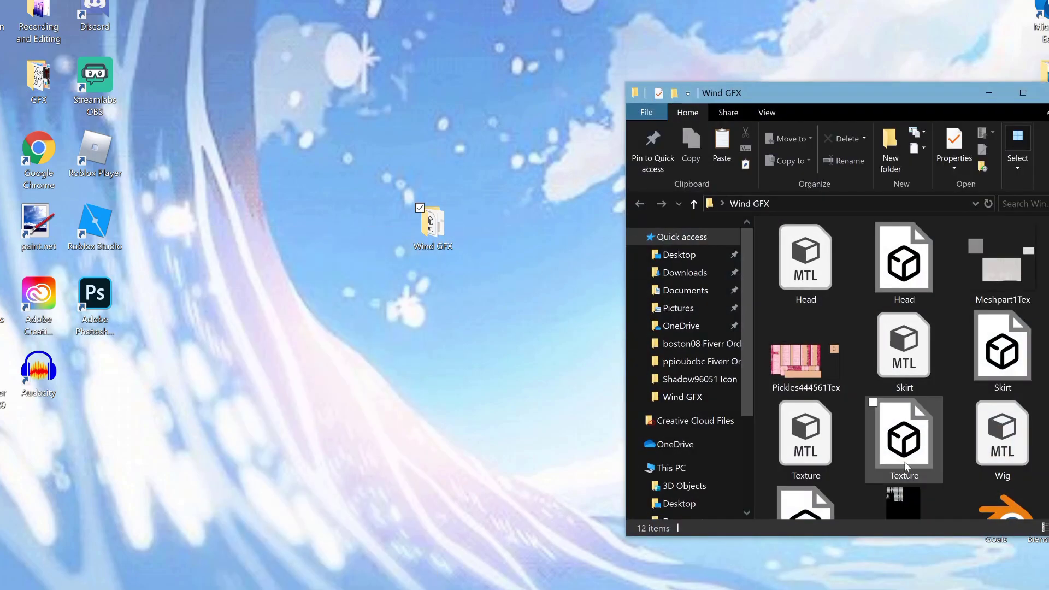
{"action": "scroll", "coordinate": [904, 461], "scroll_direction": "down", "scroll_amount": 1}
{"action": "left_click", "coordinate": [979, 475]}
{"action": "double_click", "coordinate": [979, 475]}
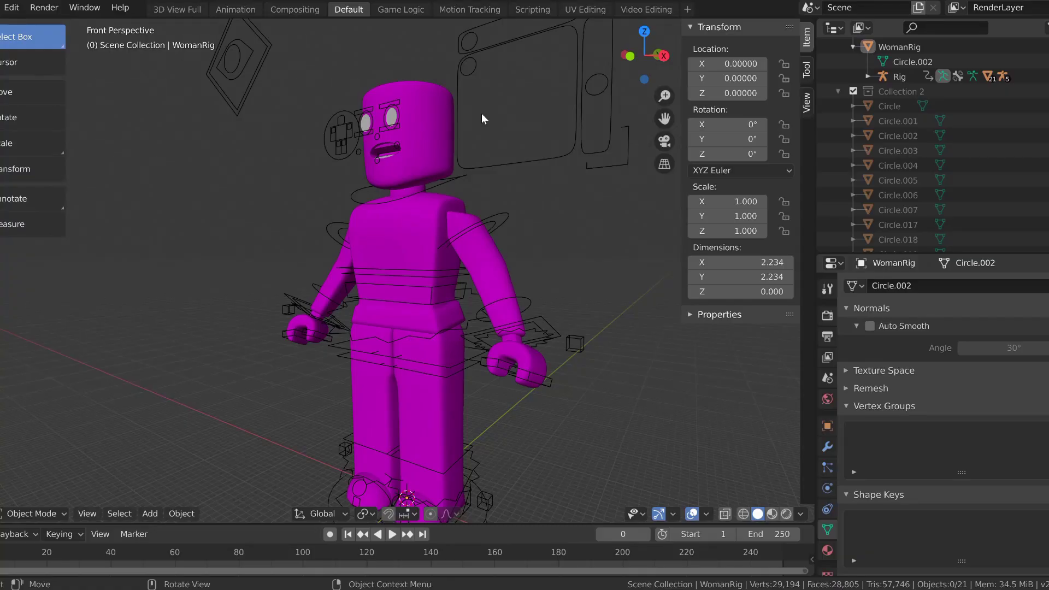
Step: Delete the rig's default head and face parts
{"action": "left_click", "coordinate": [429, 129]}
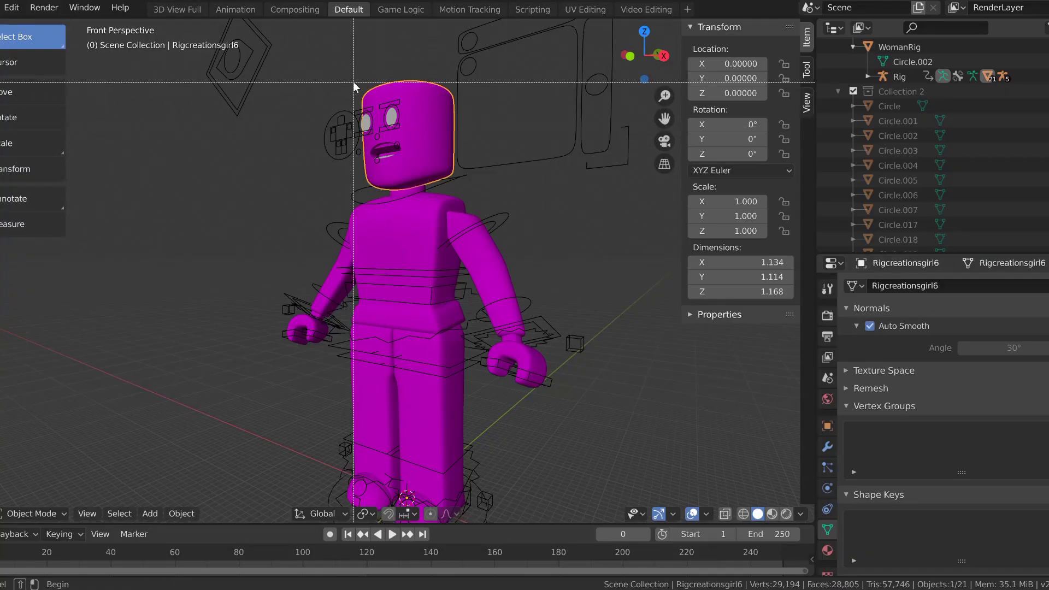
{"action": "left_click_drag", "start_coordinate": [353, 81], "coordinate": [408, 165]}
{"action": "key", "text": "Delete"}
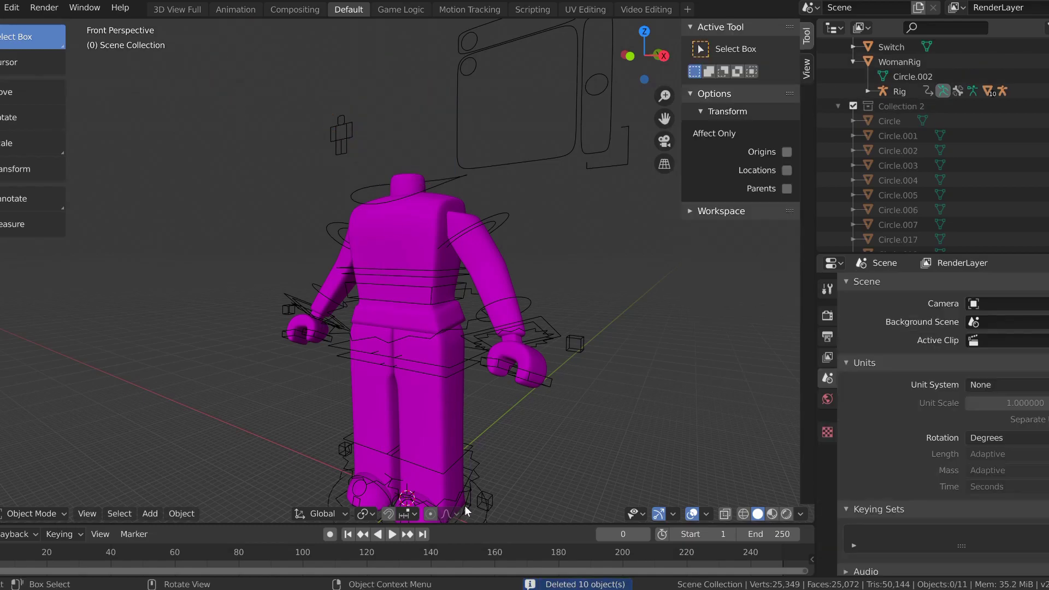
Step: Load the character's clothing texture into the torso's Image Texture node
{"action": "left_click", "coordinate": [412, 244]}
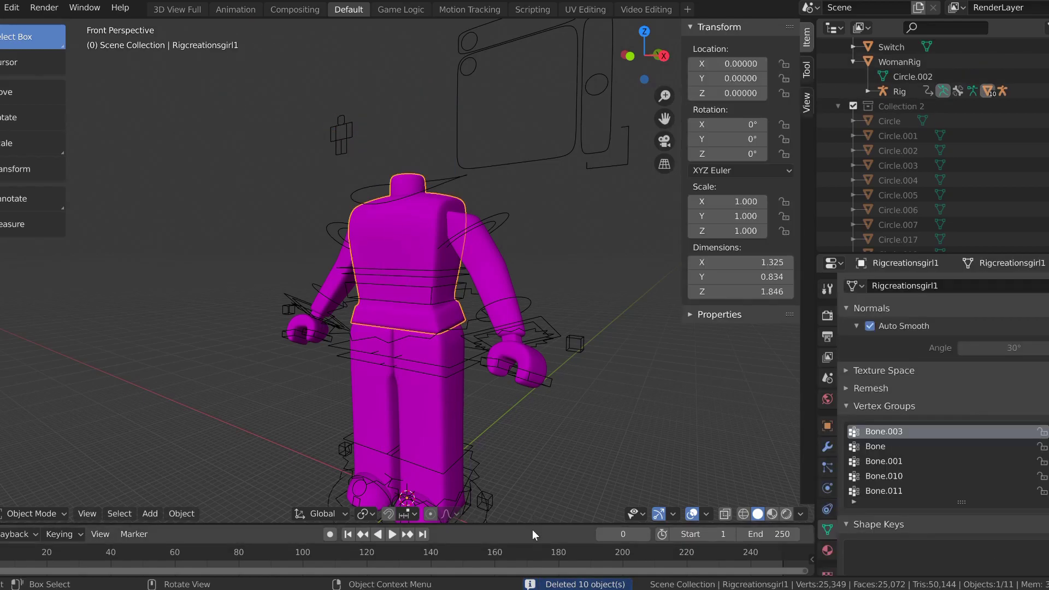
{"action": "left_click_drag", "start_coordinate": [526, 523], "coordinate": [501, 300]}
{"action": "key", "text": "shift+F3"}
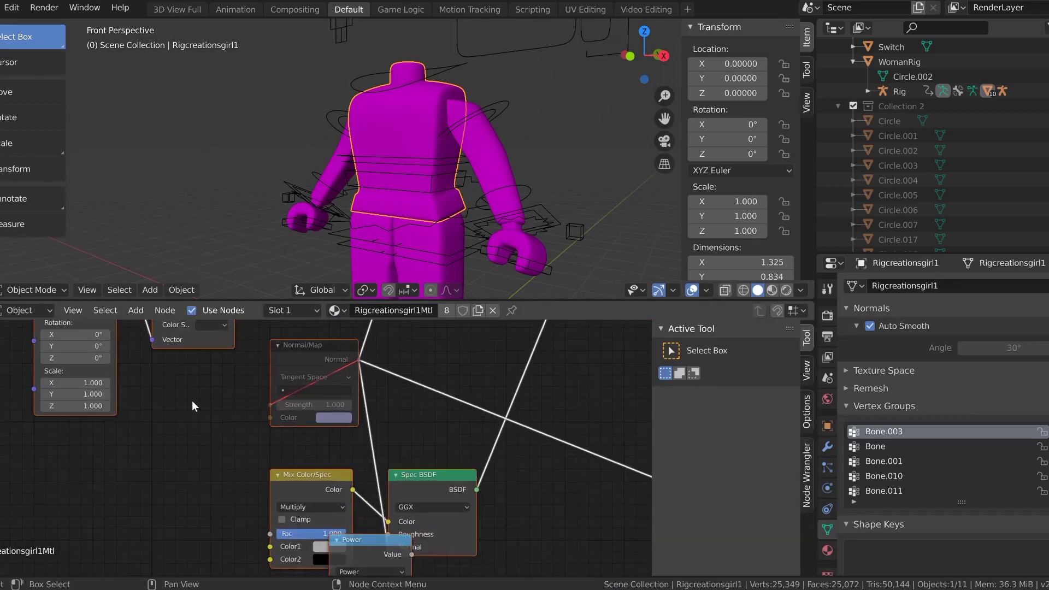
{"action": "left_click", "coordinate": [169, 422]}
{"action": "double_click", "coordinate": [369, 285]}
{"action": "left_click", "coordinate": [375, 169]}
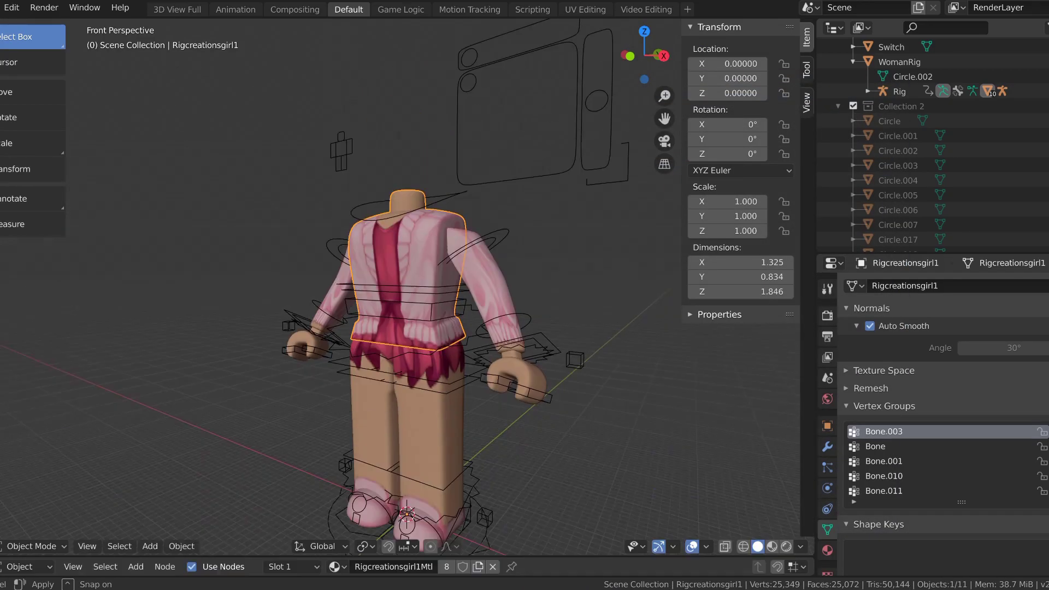
Step: Import Head.obj onto the rig as a Wavefront OBJ
{"action": "key", "text": "F4"}
{"action": "mouse_move", "coordinate": [100, 186]}
{"action": "left_click", "coordinate": [189, 322]}
{"action": "double_click", "coordinate": [366, 171]}
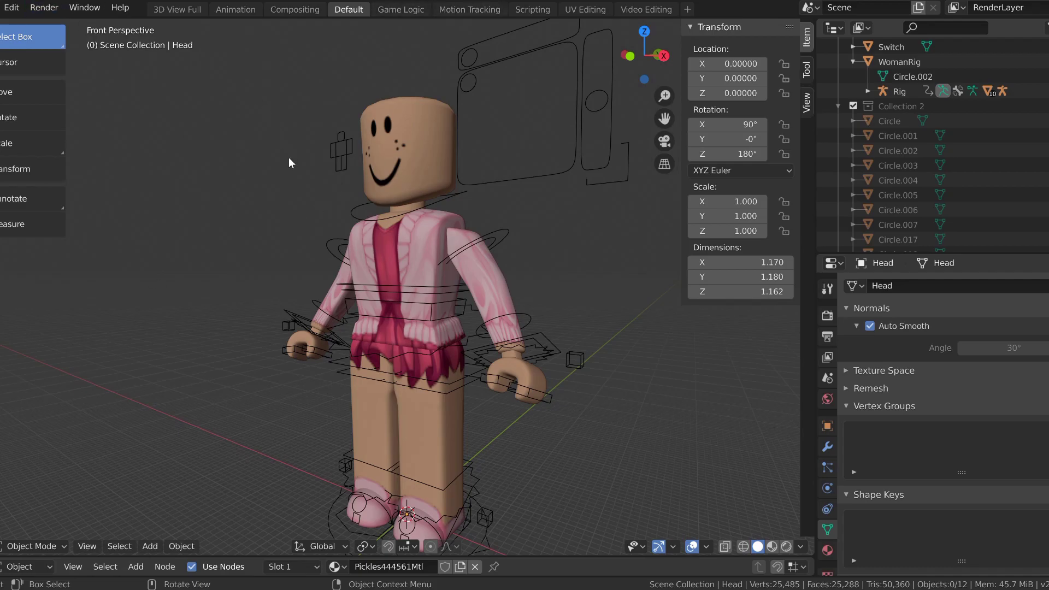
Step: Import Wig.obj as a Wavefront OBJ into the scene
{"action": "left_click", "coordinate": [2, 8]}
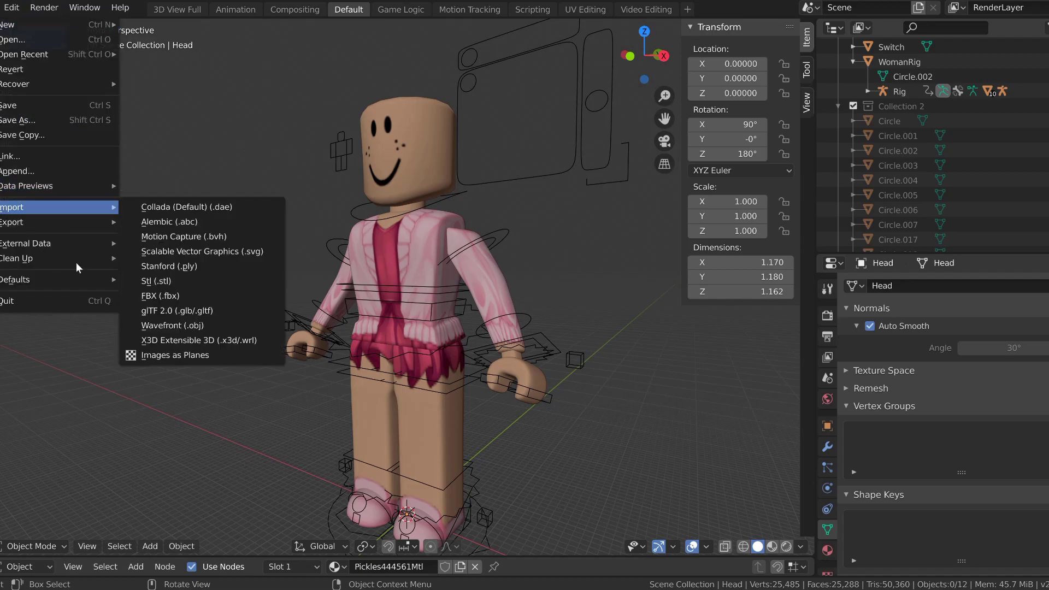
{"action": "left_click", "coordinate": [153, 328]}
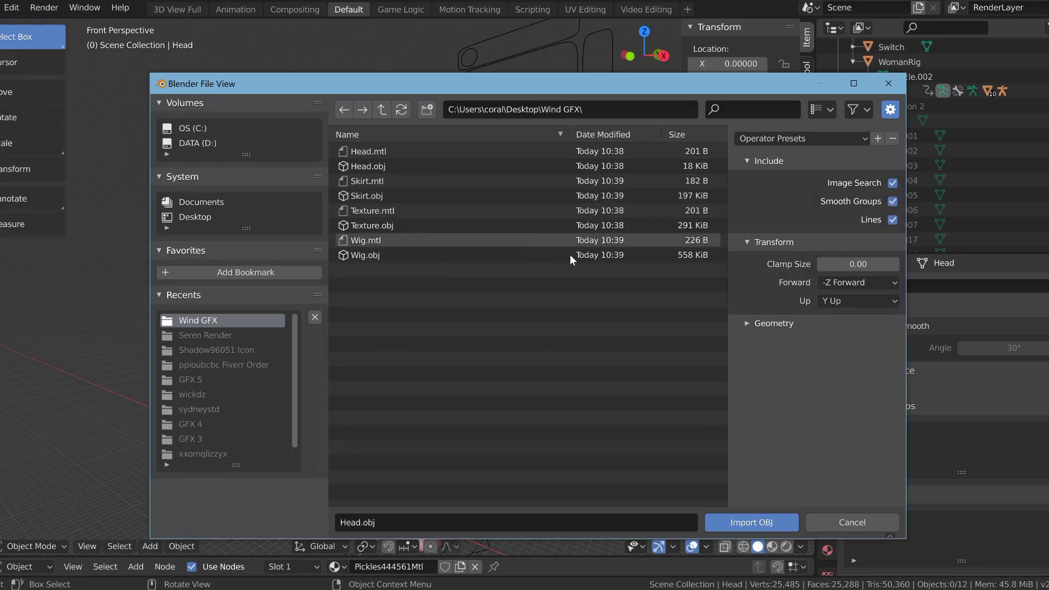
{"action": "double_click", "coordinate": [358, 255]}
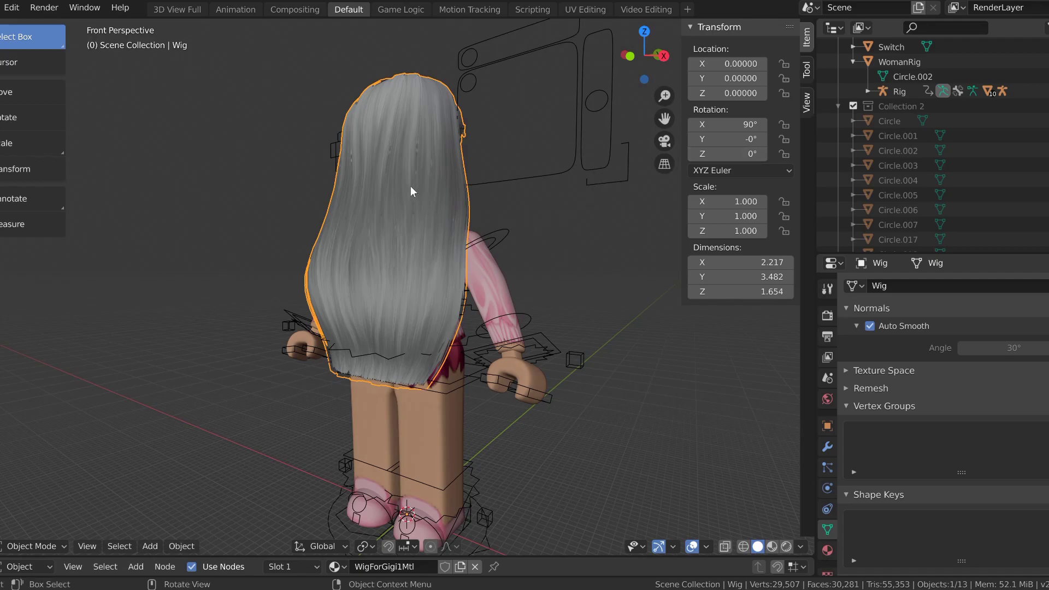
{"action": "key", "text": "alt+a"}
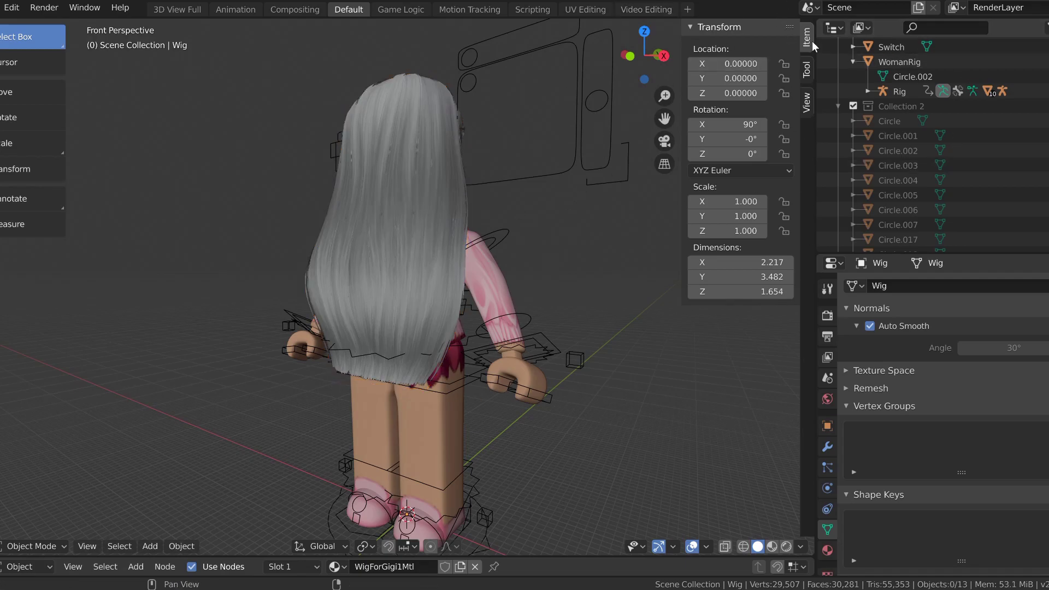
Step: Set the wig's Z rotation to 180° in the N-panel
{"action": "left_click", "coordinate": [690, 27]}
{"action": "left_click", "coordinate": [690, 26]}
{"action": "left_click", "coordinate": [411, 172]}
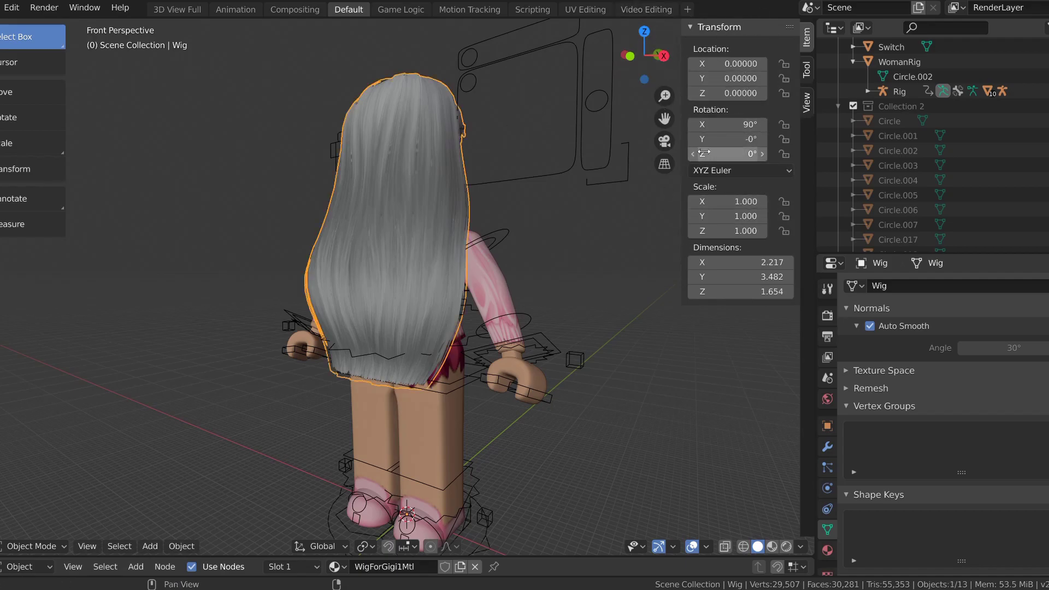
{"action": "left_click", "coordinate": [729, 154]}
{"action": "type", "text": "18"}
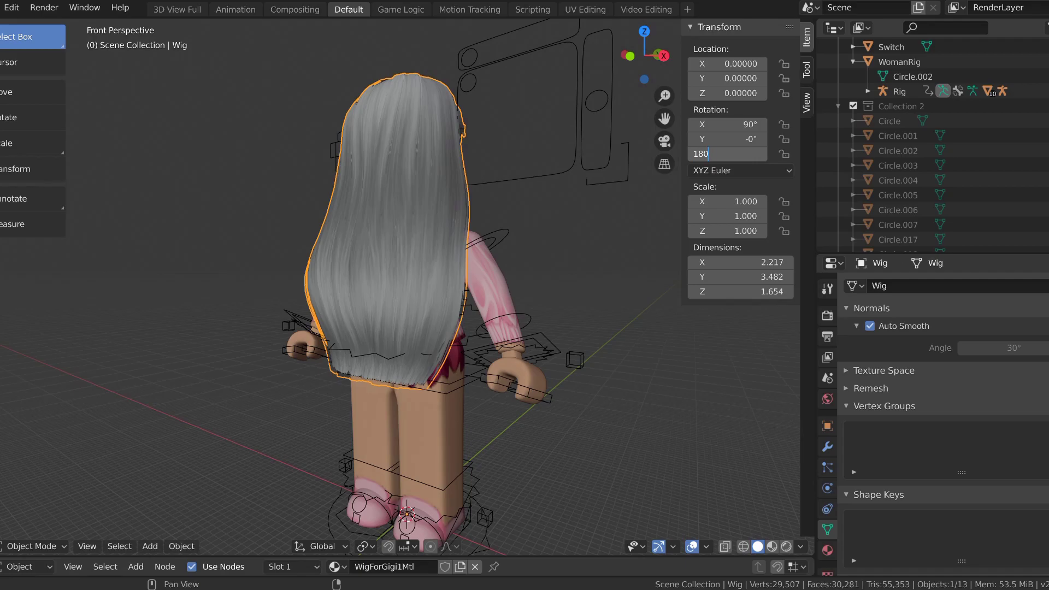
{"action": "type", "text": "0"}
{"action": "key", "text": "Return"}
{"action": "key", "text": "ctrl+Tab"}
{"action": "key", "text": "ctrl+Tab"}
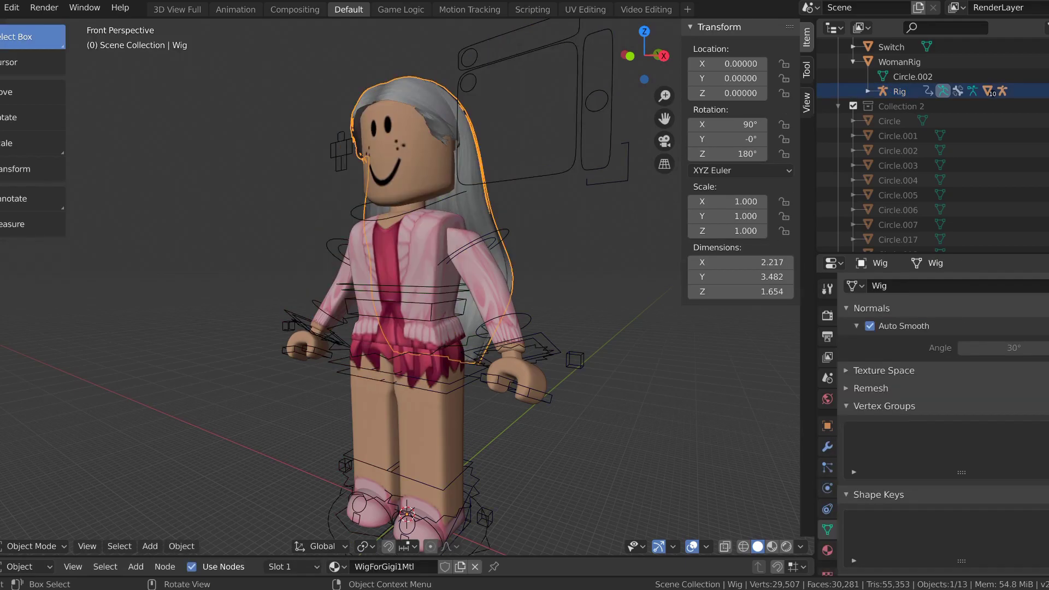
{"action": "left_click", "coordinate": [165, 143]}
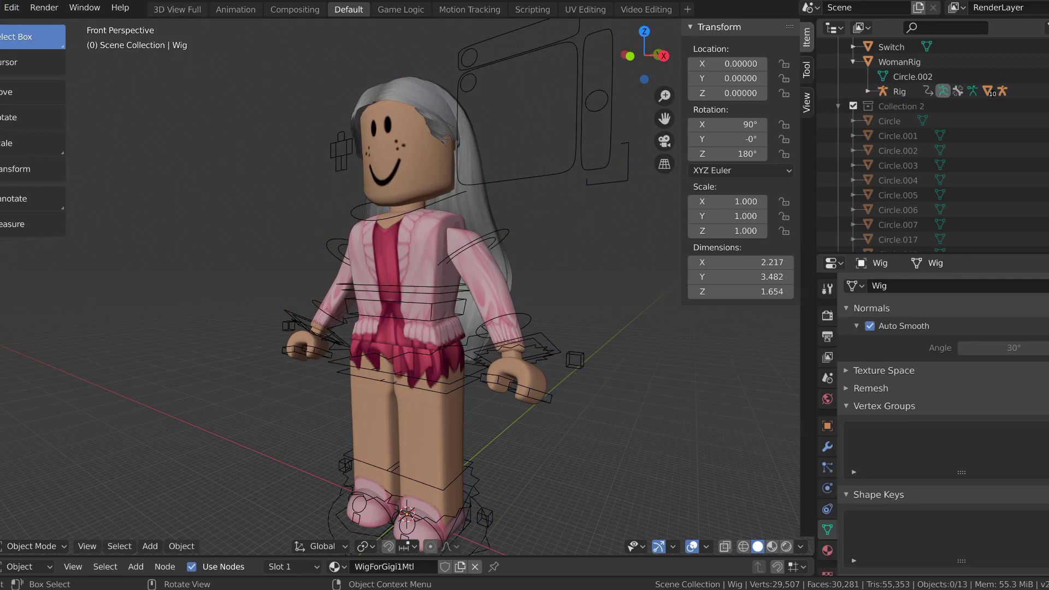
{"action": "left_click", "coordinate": [1, 7]}
Step: Import the skirt file as a Wavefront OBJ
{"action": "mouse_move", "coordinate": [33, 207]}
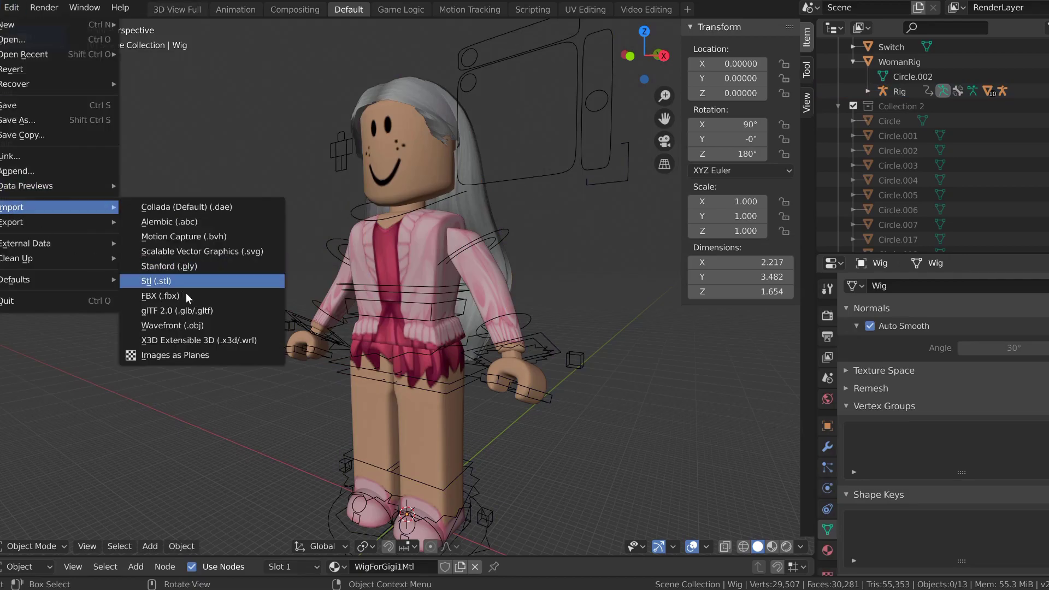
{"action": "left_click", "coordinate": [184, 326]}
{"action": "double_click", "coordinate": [381, 199]}
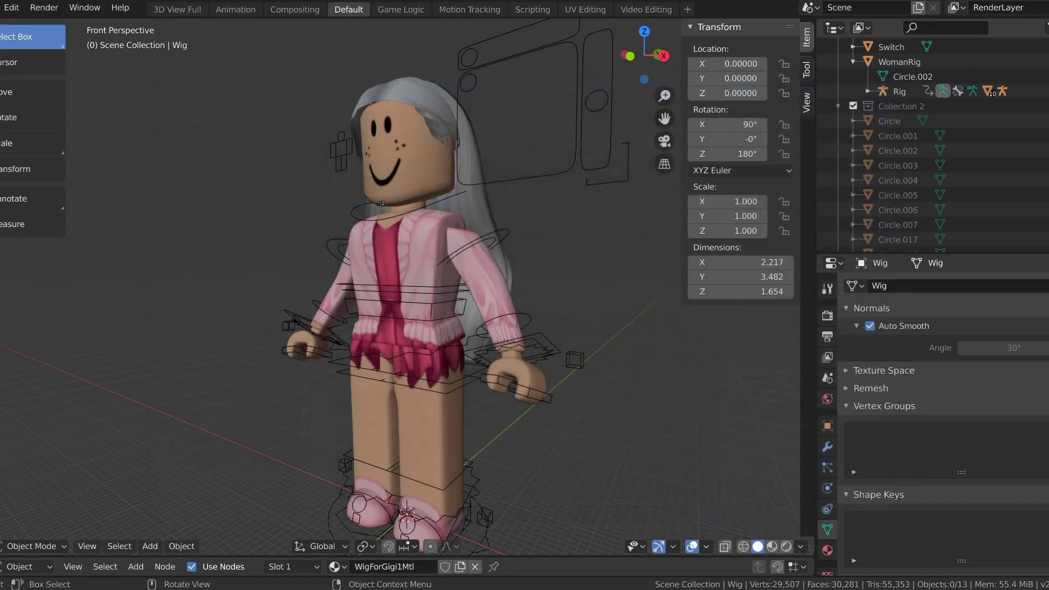
Step: Rotate the skirt 180° around Z and switch the viewport to rendered shading
{"action": "double_click", "coordinate": [728, 153]}
{"action": "type", "text": "0d"}
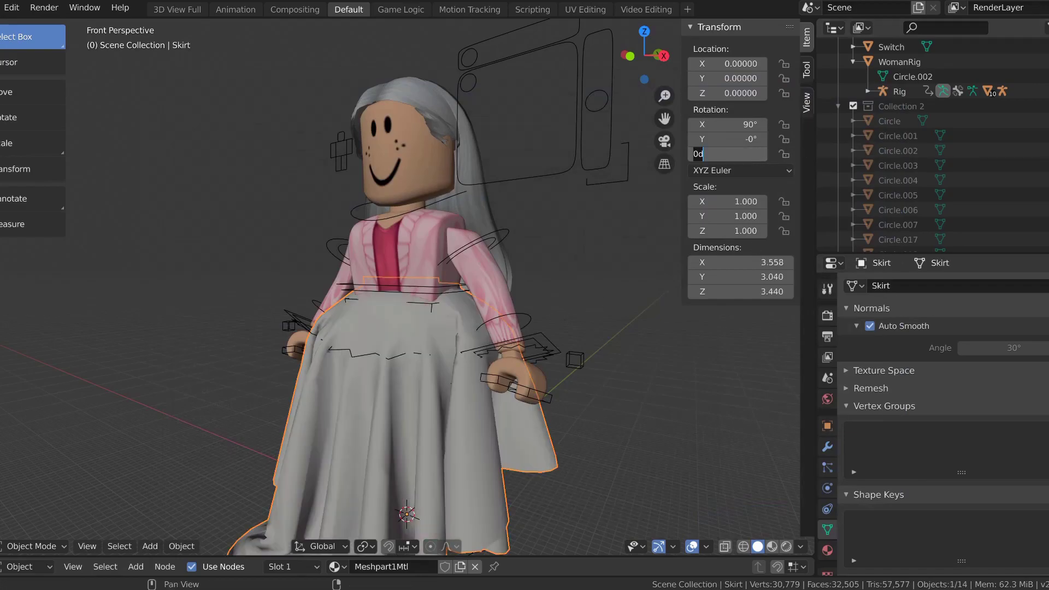
{"action": "type", "text": "2"}
{"action": "type", "text": "80"}
{"action": "key", "text": "Return"}
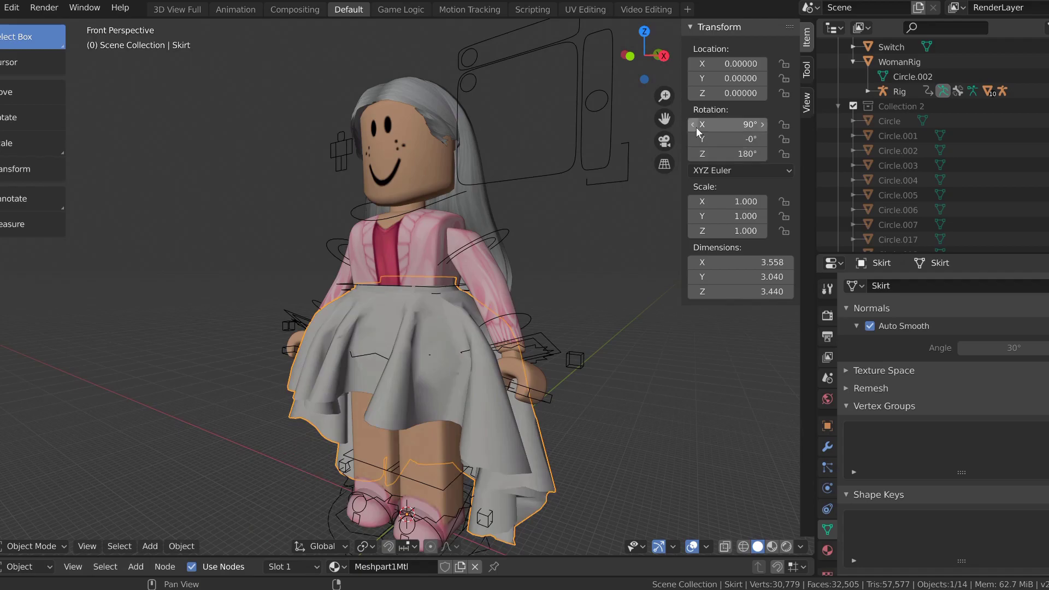
{"action": "left_click", "coordinate": [649, 225]}
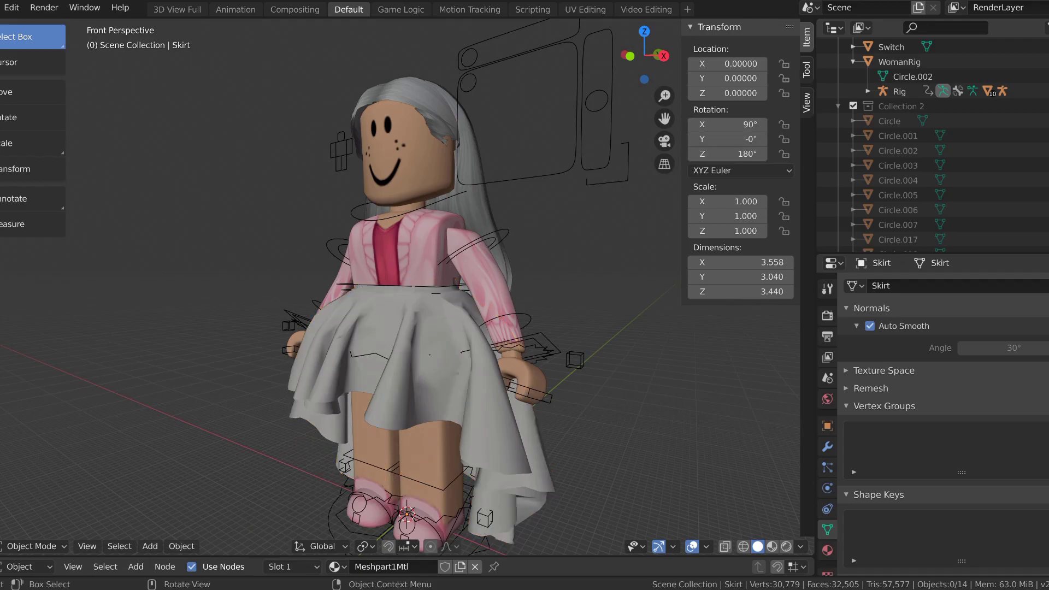
{"action": "left_click", "coordinate": [787, 547]}
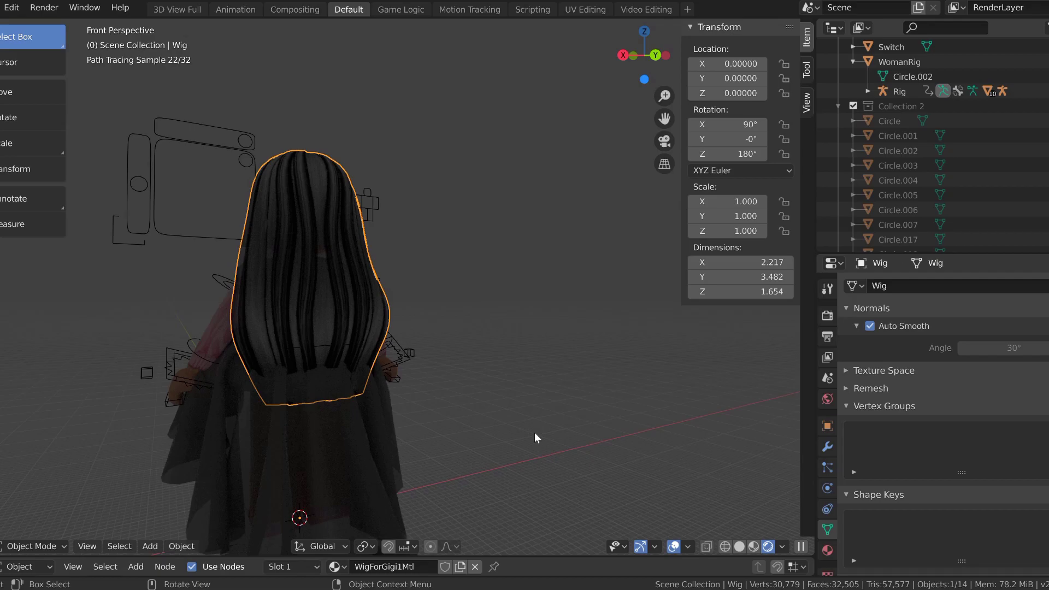
Step: Select the Wig and enlarge the node editor to lay out its WigForGigi1Mtl material nodes
{"action": "left_click", "coordinate": [469, 439]}
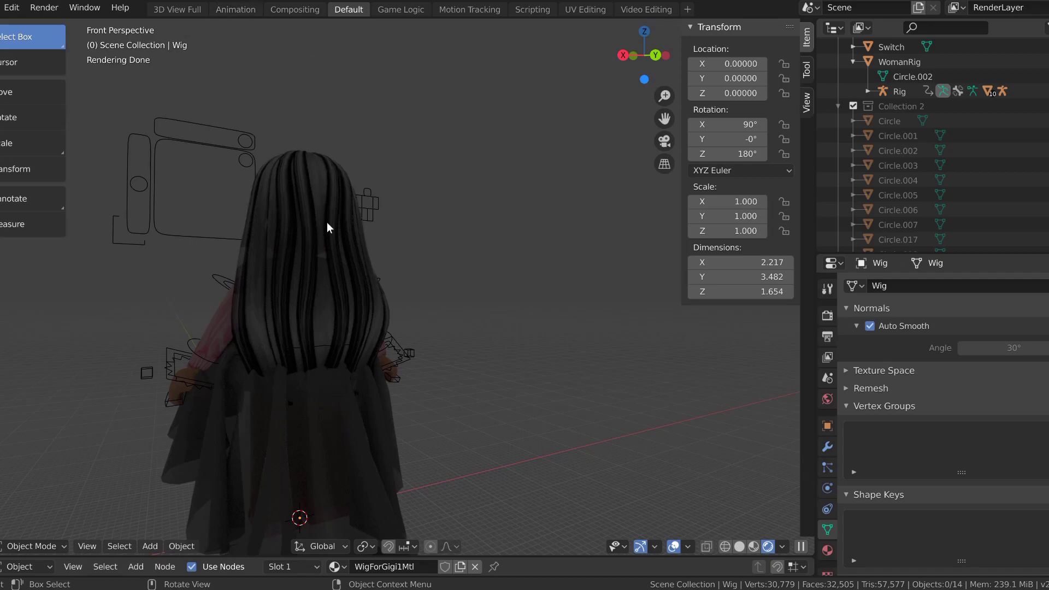
{"action": "left_click", "coordinate": [307, 282]}
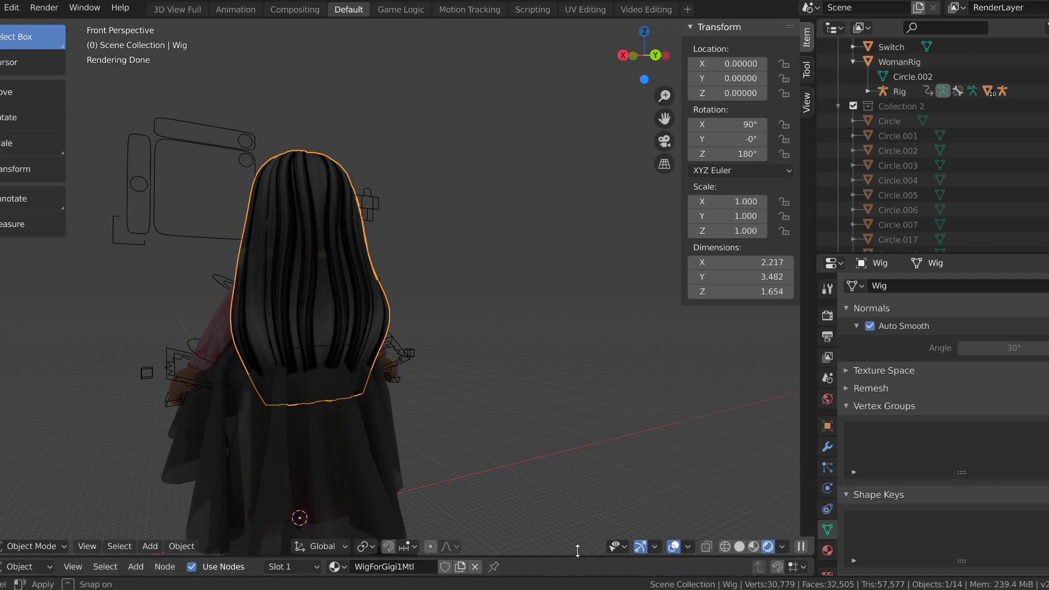
{"action": "left_click_drag", "start_coordinate": [576, 556], "coordinate": [410, 193]}
{"action": "scroll", "coordinate": [253, 334], "scroll_direction": "down", "scroll_amount": 2}
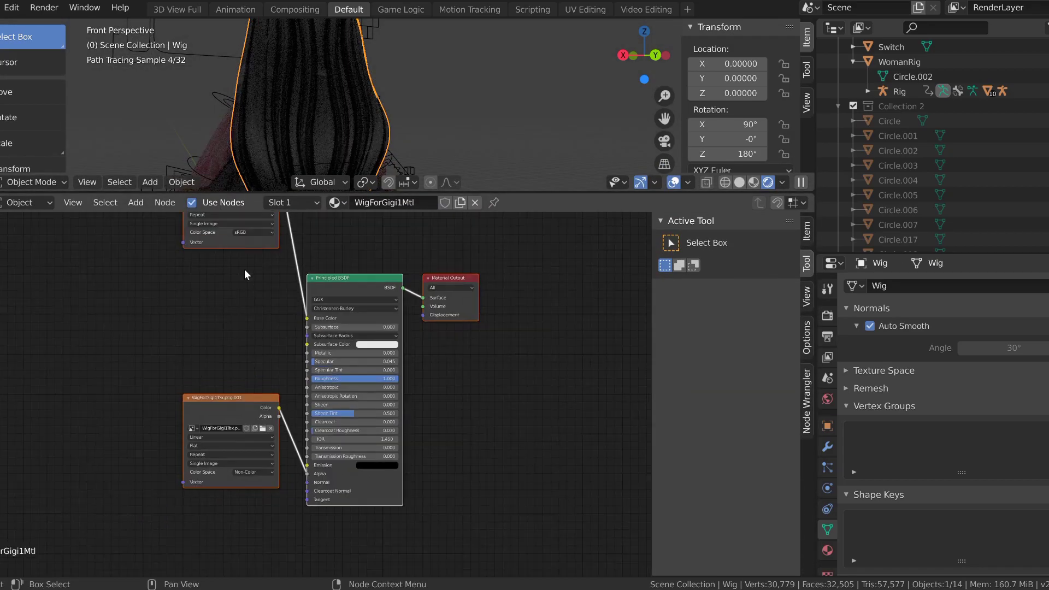
{"action": "left_click_drag", "start_coordinate": [242, 244], "coordinate": [111, 426]}
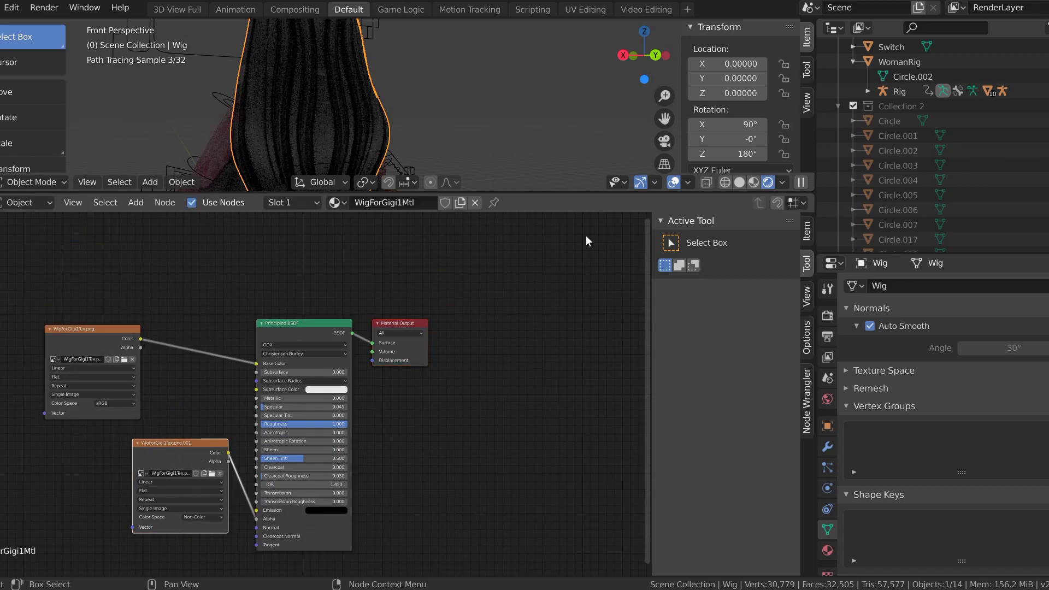
Step: Replace the Principled BSDF with Mix Shader, Diffuse BSDF and Transparent BSDF nodes
{"action": "left_click", "coordinate": [761, 183]}
{"action": "key", "text": "x"}
{"action": "key", "text": "shift+a"}
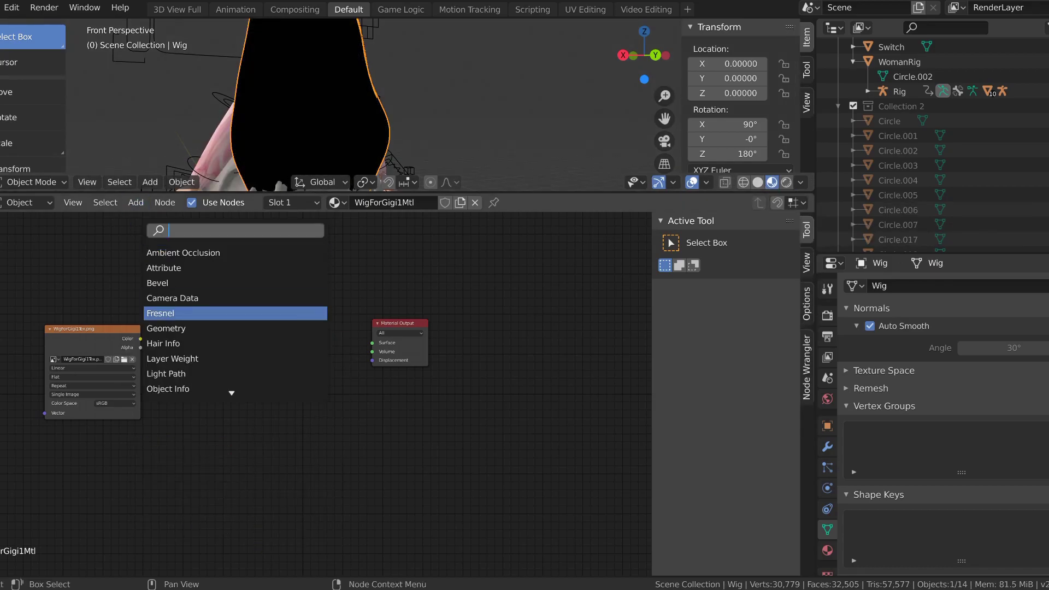
{"action": "left_click", "coordinate": [234, 311]}
{"action": "left_click", "coordinate": [293, 334]}
{"action": "key", "text": "shift+a"}
{"action": "left_click", "coordinate": [142, 221]}
{"action": "left_click", "coordinate": [185, 406]}
{"action": "key", "text": "shift+a"}
{"action": "left_click", "coordinate": [265, 260]}
{"action": "left_click", "coordinate": [180, 315]}
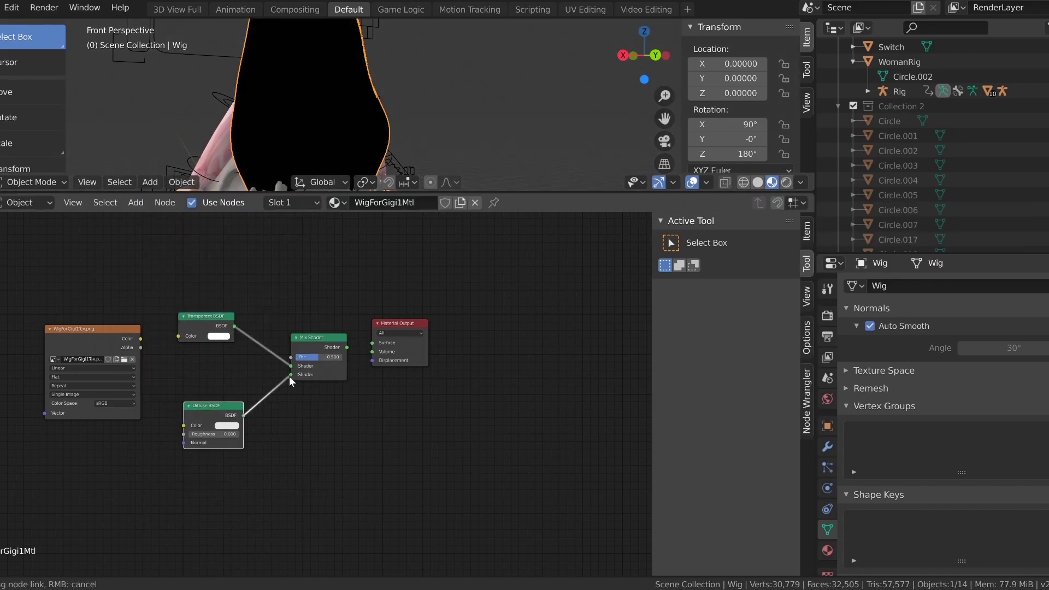
Step: Wire both shaders into the Mix Shader, texture colour to Diffuse and alpha to Fac
{"action": "left_click_drag", "start_coordinate": [140, 348], "coordinate": [299, 356]}
{"action": "left_click_drag", "start_coordinate": [141, 338], "coordinate": [184, 425]}
{"action": "left_click_drag", "start_coordinate": [235, 326], "coordinate": [299, 364]}
{"action": "left_click_drag", "start_coordinate": [243, 415], "coordinate": [299, 373]}
Step: Shrink the node editor and walk around the character to check the grey wig shading
{"action": "left_click_drag", "start_coordinate": [519, 191], "coordinate": [518, 420]}
{"action": "left_click", "coordinate": [767, 411]}
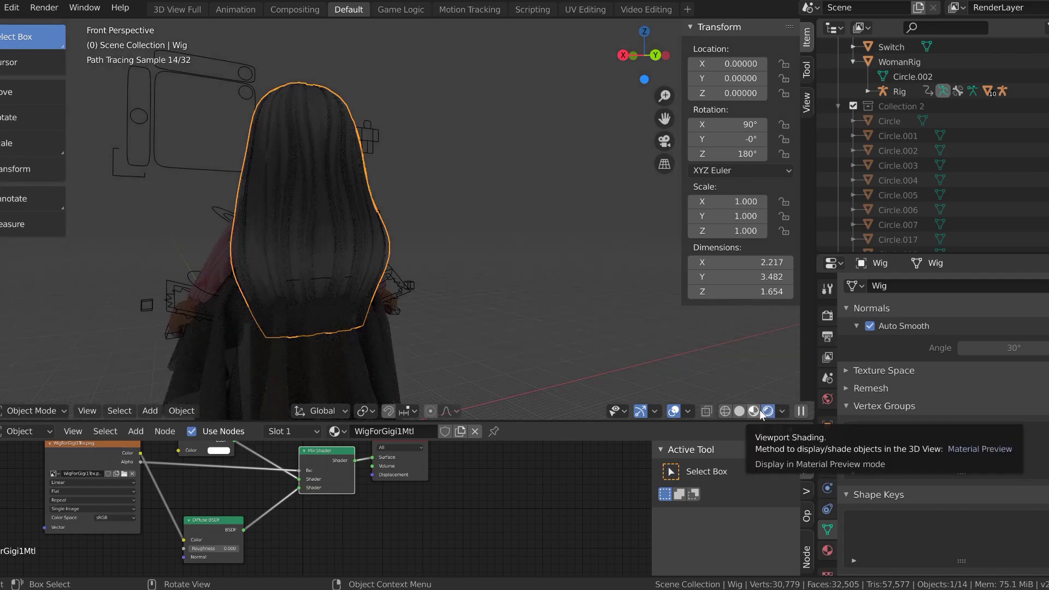
{"action": "left_click", "coordinate": [760, 412]}
{"action": "key", "text": "alt+a"}
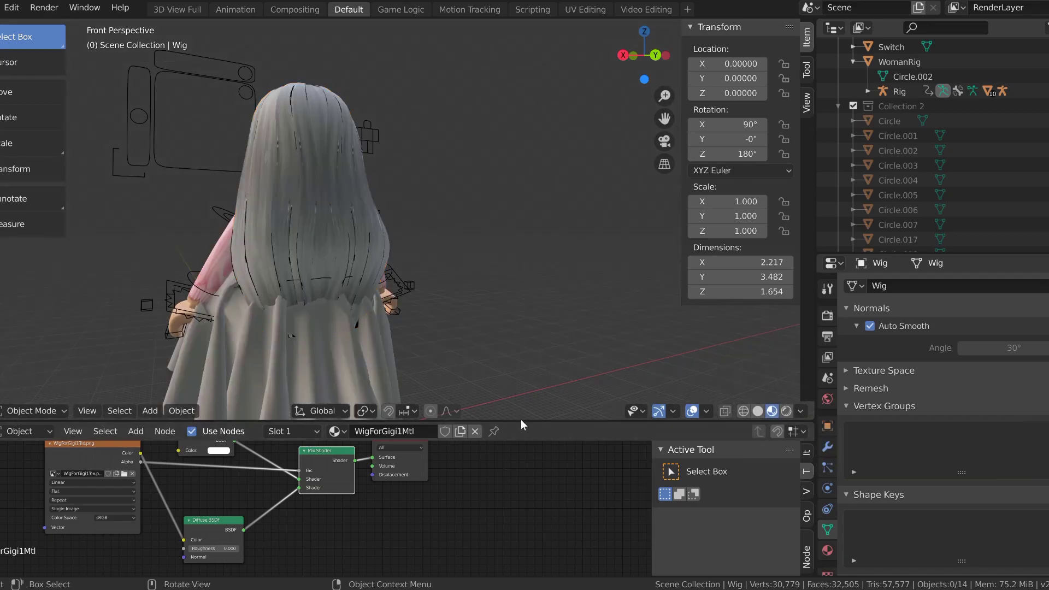
{"action": "left_click_drag", "start_coordinate": [520, 418], "coordinate": [520, 556]}
{"action": "key", "text": "shift+grave"}
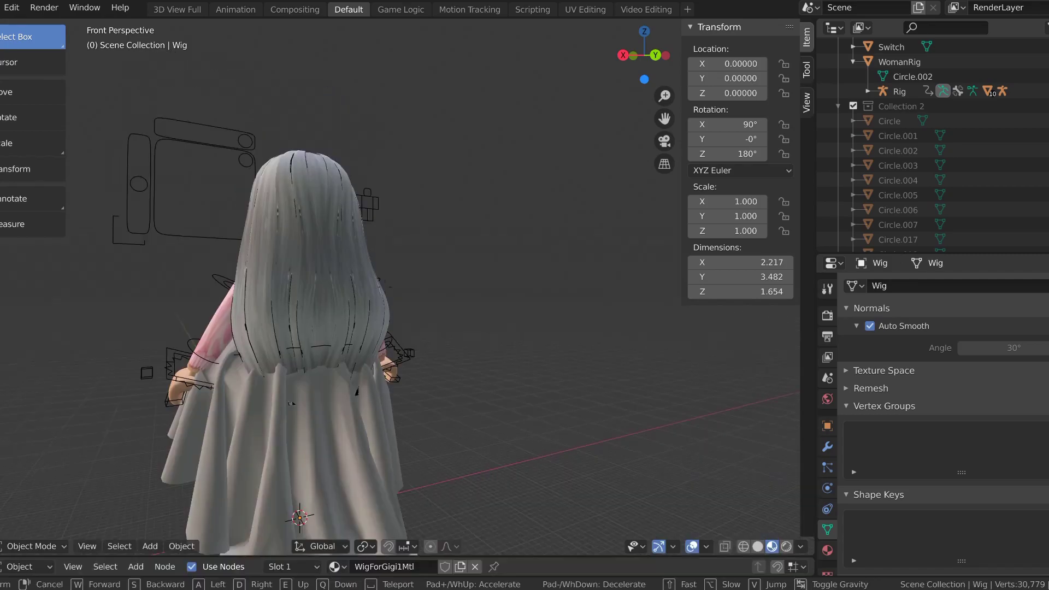
{"action": "key", "text": "w"}
{"action": "key", "text": "s"}
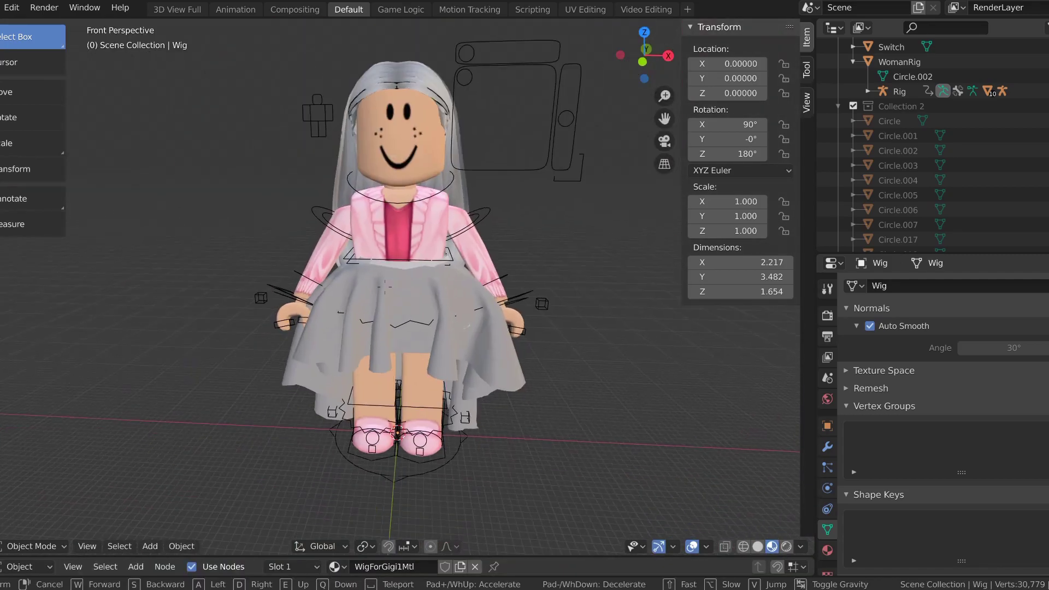
{"action": "key", "text": "w"}
{"action": "key", "text": "s"}
{"action": "left_click", "coordinate": [384, 286]}
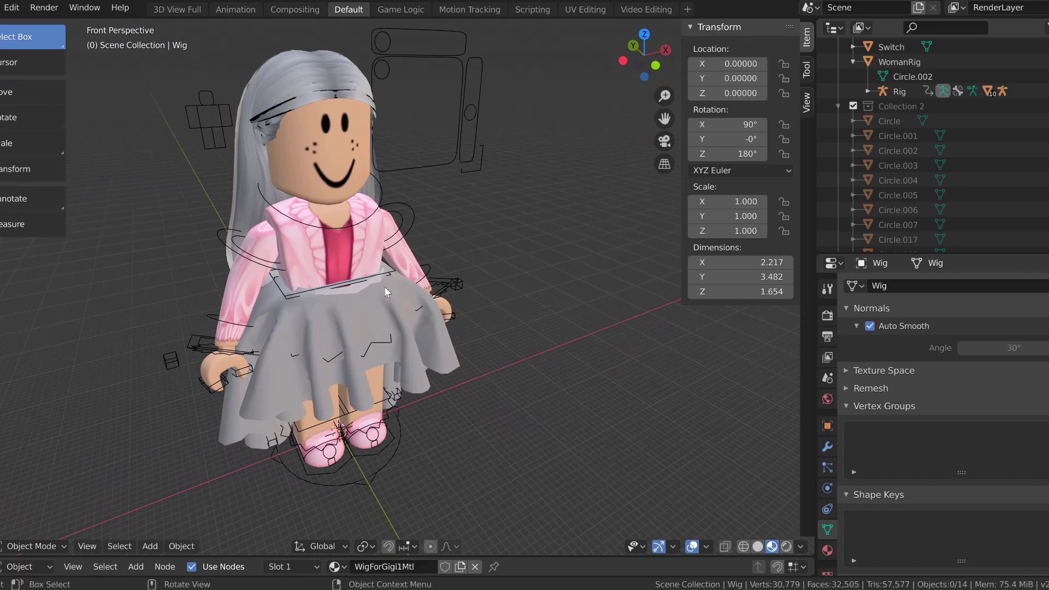
Step: Select the Skirt and show its Meshpart1Mtl material in the Material tab
{"action": "left_click", "coordinate": [346, 319]}
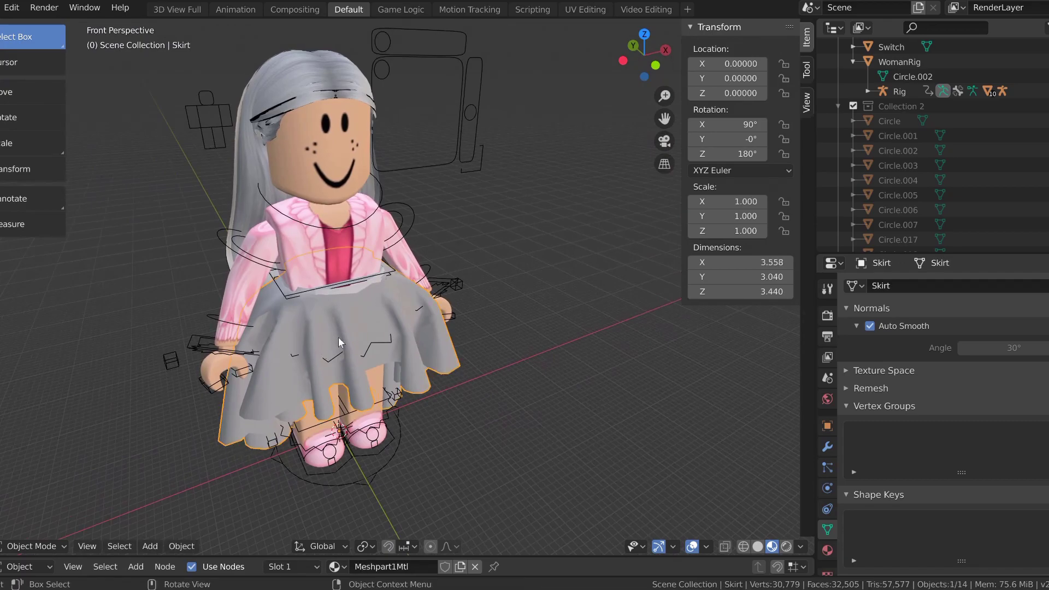
{"action": "left_click", "coordinate": [890, 252]}
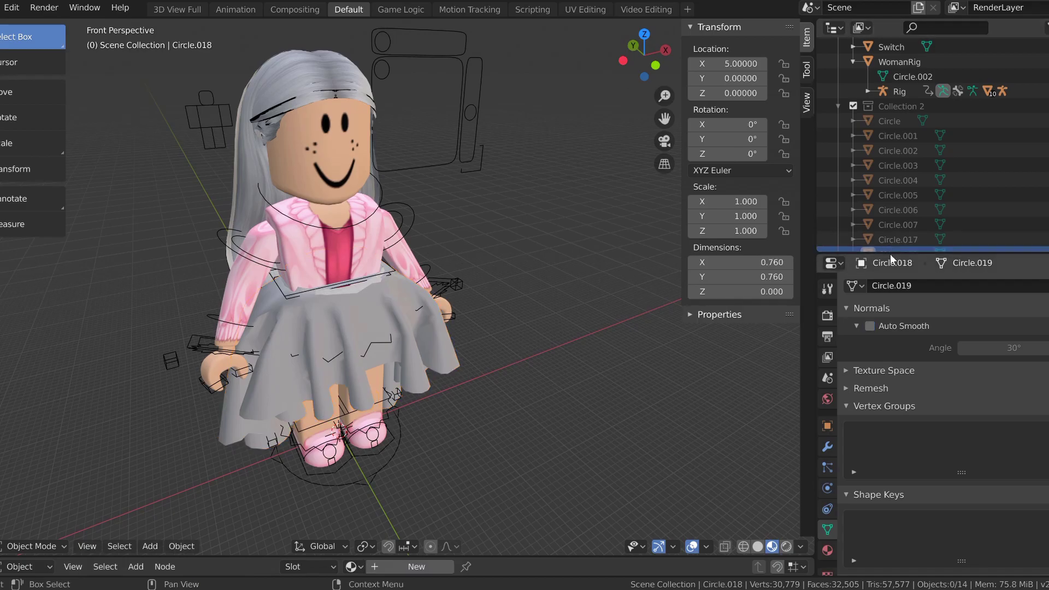
{"action": "left_click_drag", "start_coordinate": [889, 254], "coordinate": [890, 55]}
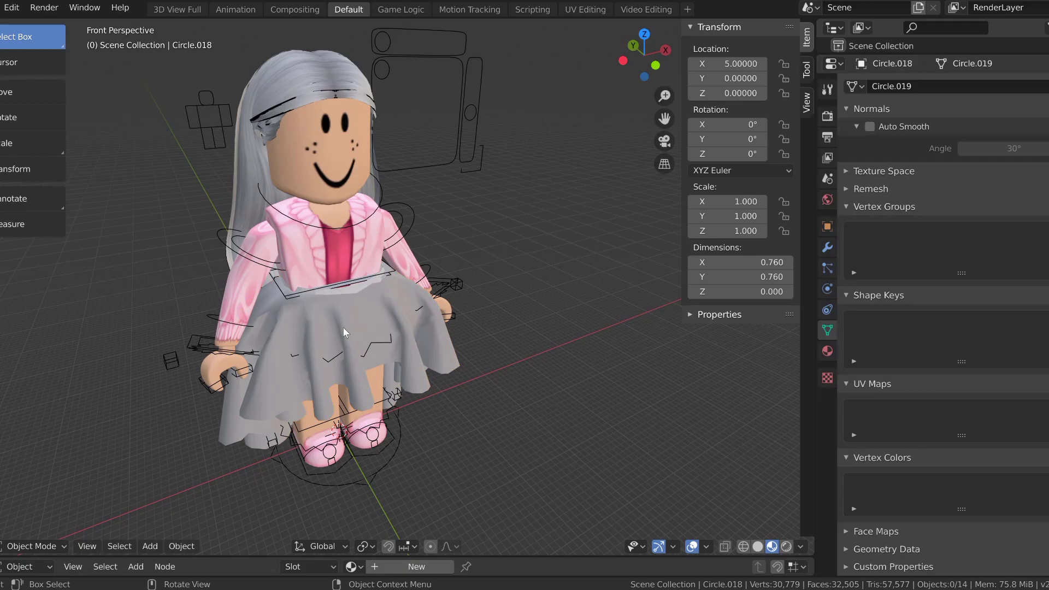
{"action": "left_click", "coordinate": [342, 327]}
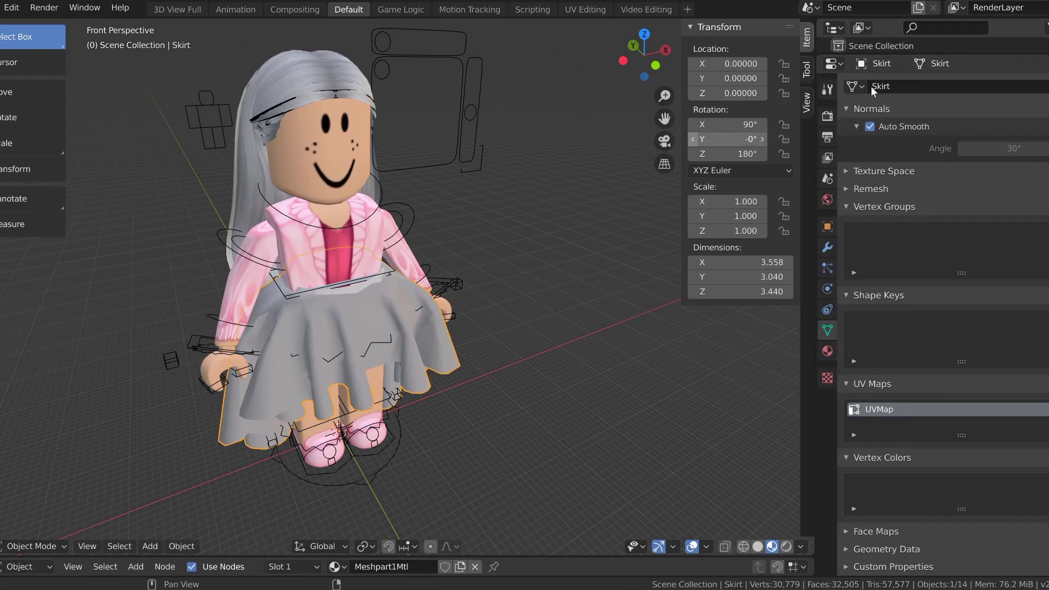
{"action": "left_click", "coordinate": [826, 355]}
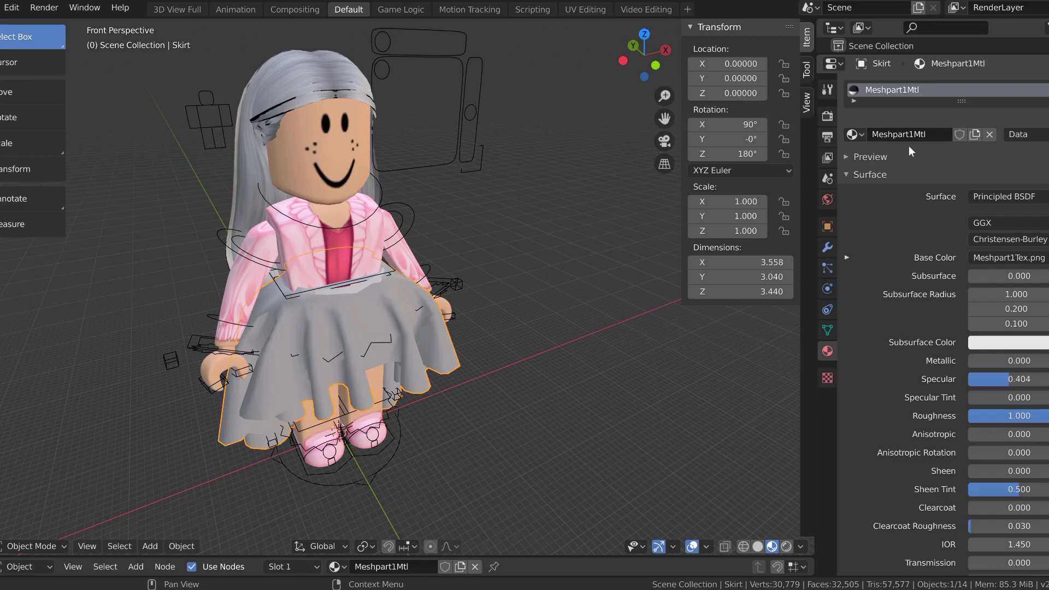
Step: Unlink Meshpart1Mtl, create a new material and pick a pink base colour
{"action": "left_click", "coordinate": [988, 139]}
{"action": "left_click", "coordinate": [966, 136]}
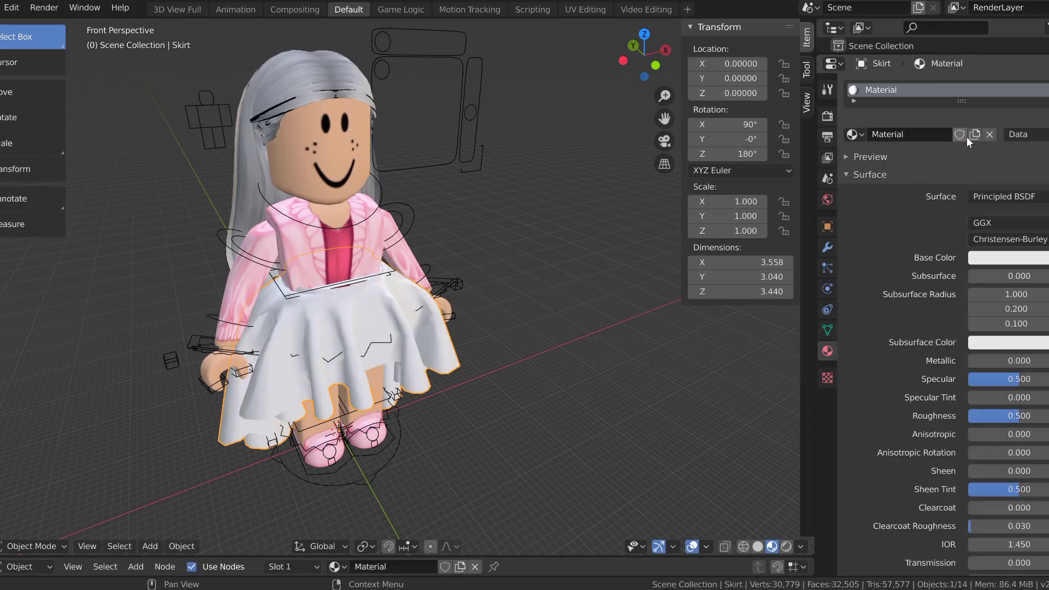
{"action": "left_click", "coordinate": [975, 261]}
{"action": "mouse_move", "coordinate": [940, 137]}
{"action": "left_mouse_down"}
{"action": "mouse_move", "coordinate": [986, 154]}
{"action": "mouse_move", "coordinate": [954, 64]}
{"action": "mouse_move", "coordinate": [1043, 120]}
{"action": "mouse_move", "coordinate": [1025, 53]}
{"action": "mouse_move", "coordinate": [954, 135]}
{"action": "mouse_move", "coordinate": [1038, 112]}
{"action": "mouse_move", "coordinate": [1011, 133]}
{"action": "left_mouse_up"}
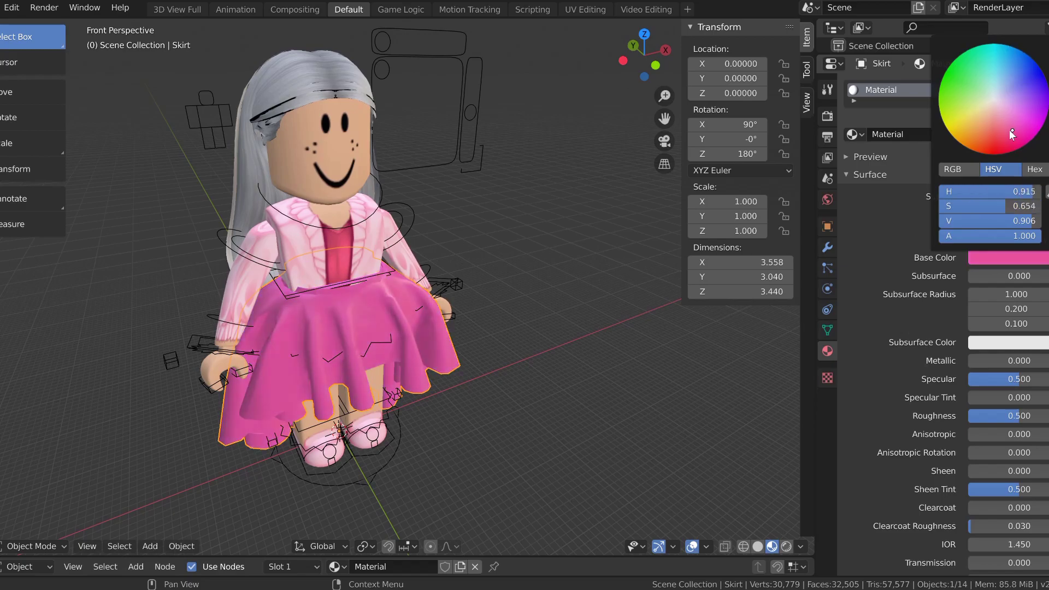
Step: Compare solid and material preview, then fine-tune the pink to H 0.968, S 0.754, V 0.906
{"action": "left_click", "coordinate": [710, 395]}
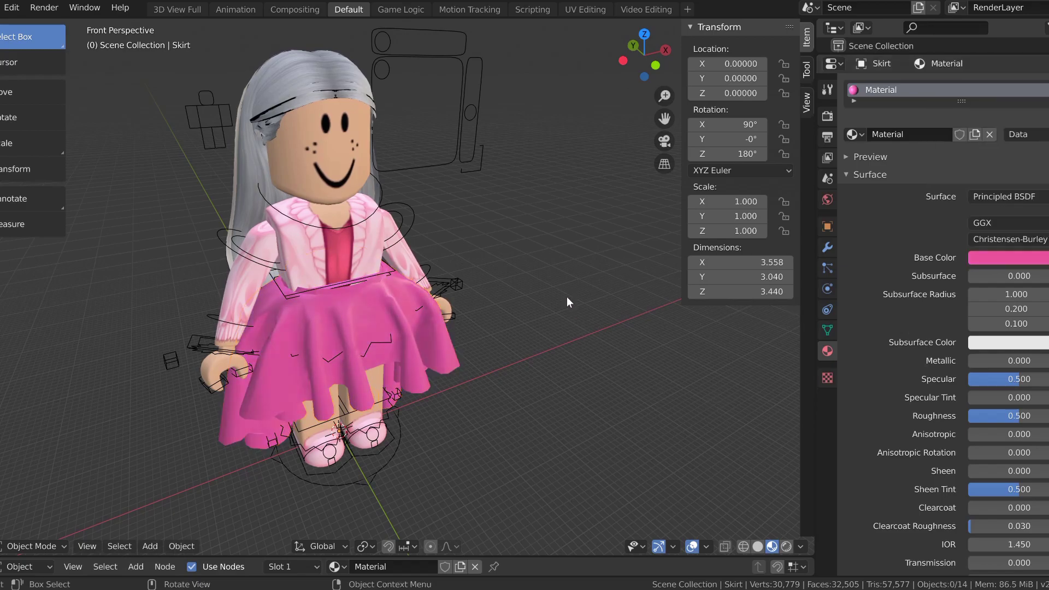
{"action": "left_click", "coordinate": [751, 545]}
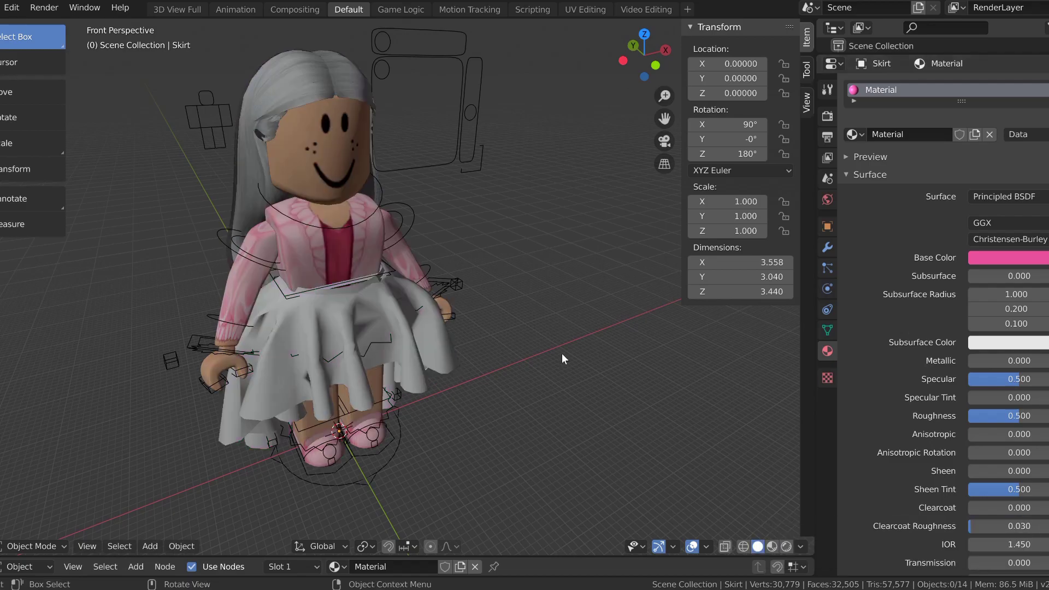
{"action": "key", "text": "z"}
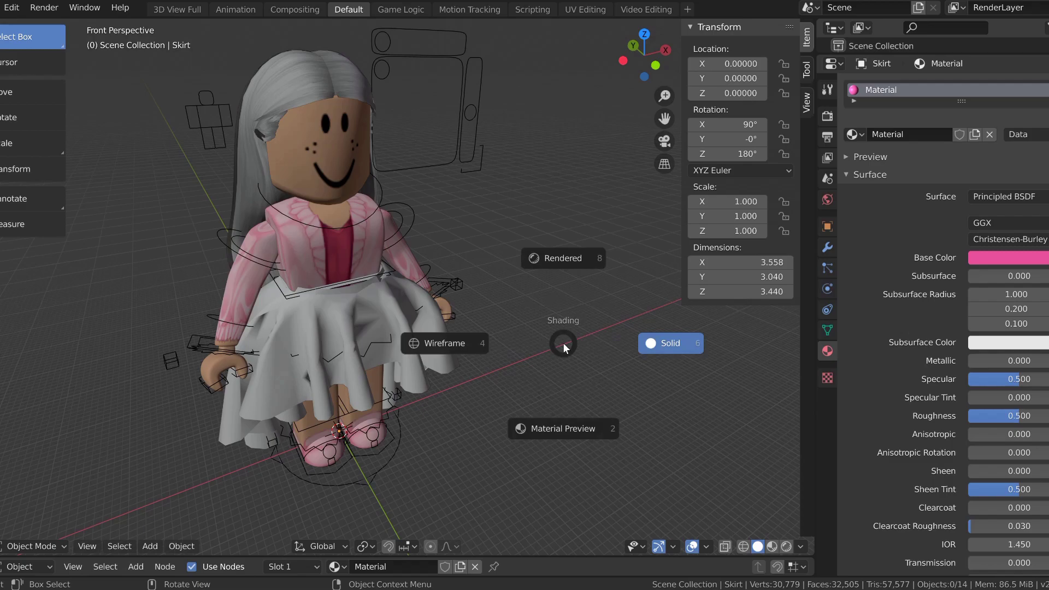
{"action": "left_click", "coordinate": [540, 427]}
{"action": "left_click", "coordinate": [392, 335], "text": "shift"}
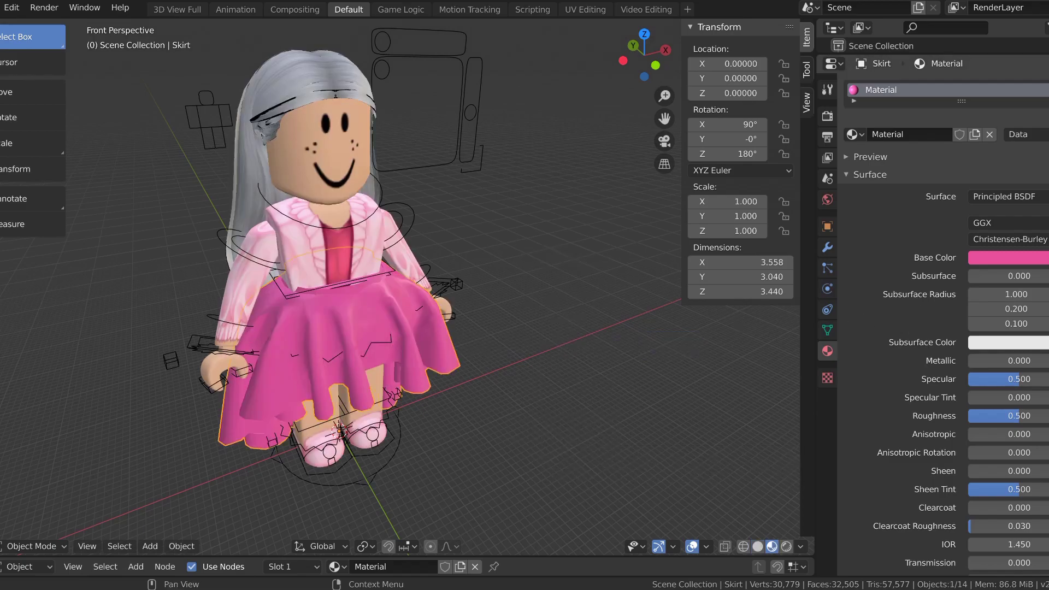
{"action": "left_click", "coordinate": [1007, 258]}
{"action": "mouse_move", "coordinate": [990, 123]}
{"action": "left_mouse_down"}
{"action": "mouse_move", "coordinate": [1010, 129]}
{"action": "mouse_move", "coordinate": [1002, 140]}
{"action": "left_mouse_up"}
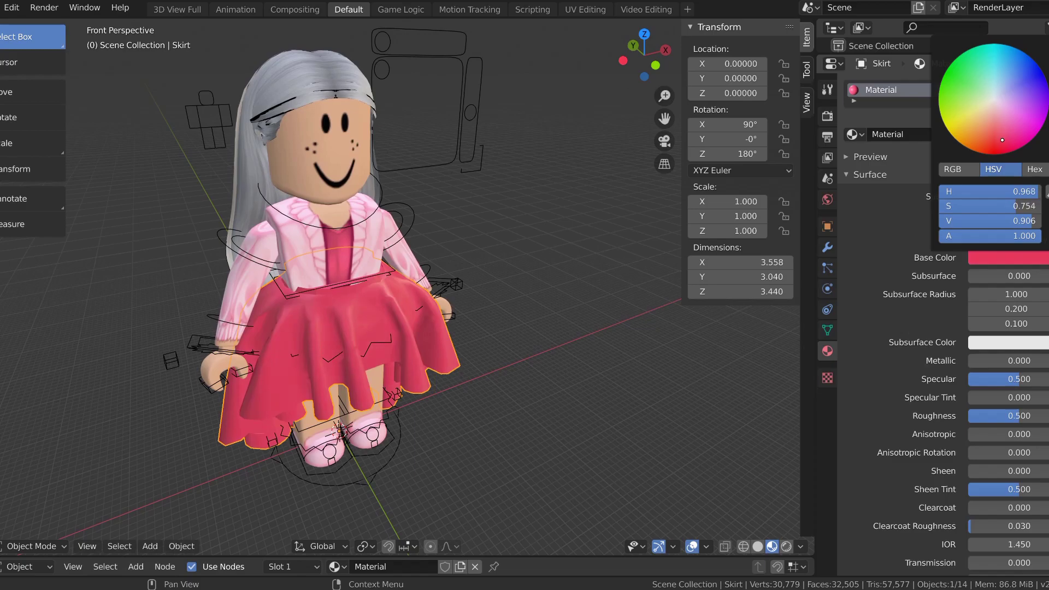
Step: Fly the view in close around the skirt to inspect it
{"action": "left_click", "coordinate": [529, 300]}
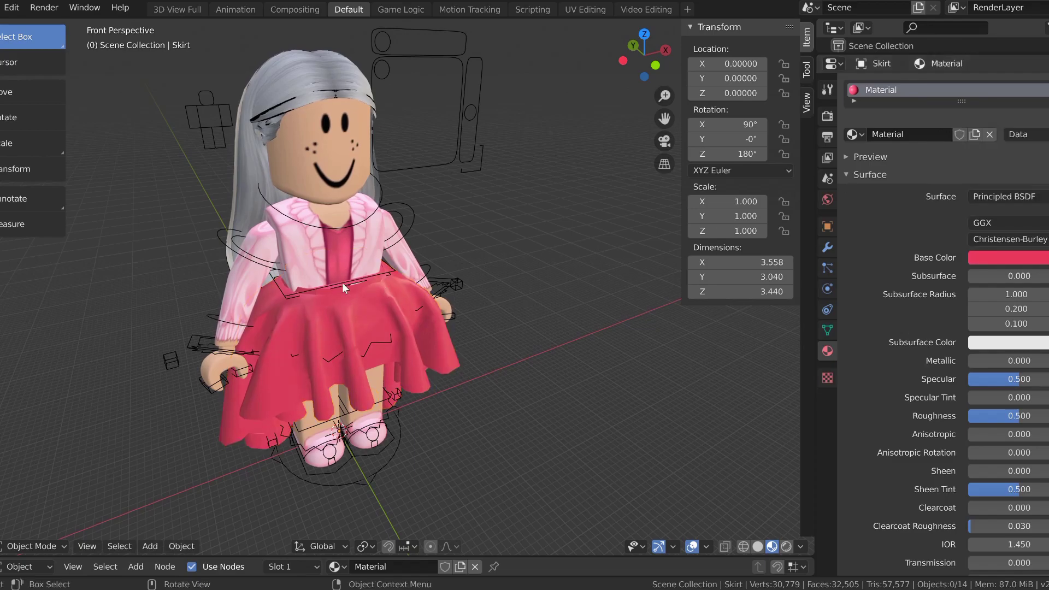
{"action": "scroll", "coordinate": [342, 283], "scroll_direction": "down", "scroll_amount": 4}
{"action": "scroll", "coordinate": [342, 283], "scroll_direction": "up", "scroll_amount": 5}
{"action": "key", "text": "shift+grave"}
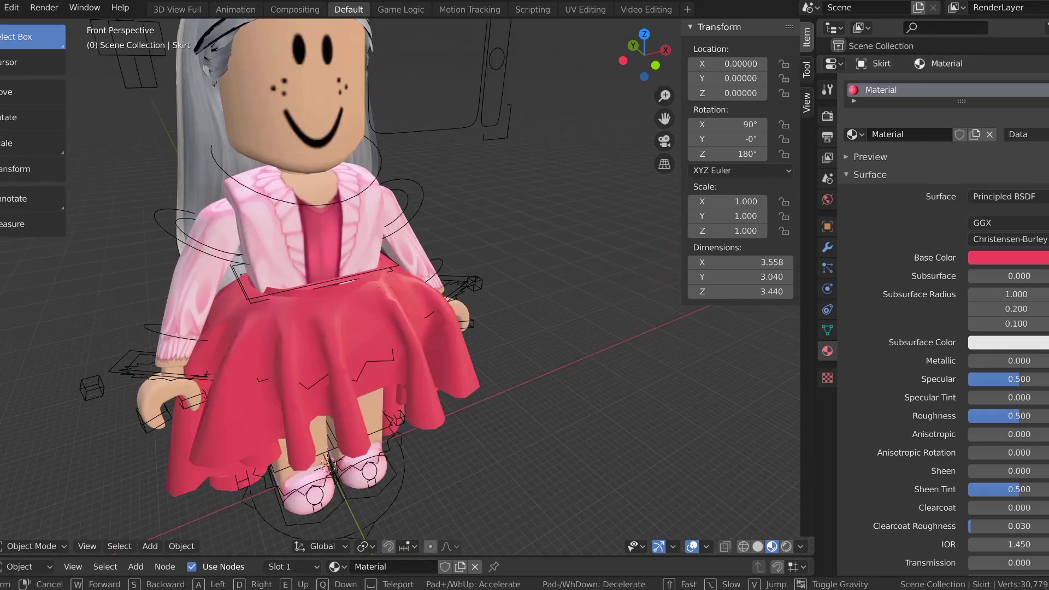
{"action": "key", "text": "w"}
{"action": "key", "text": "s"}
{"action": "left_click", "coordinate": [385, 287]}
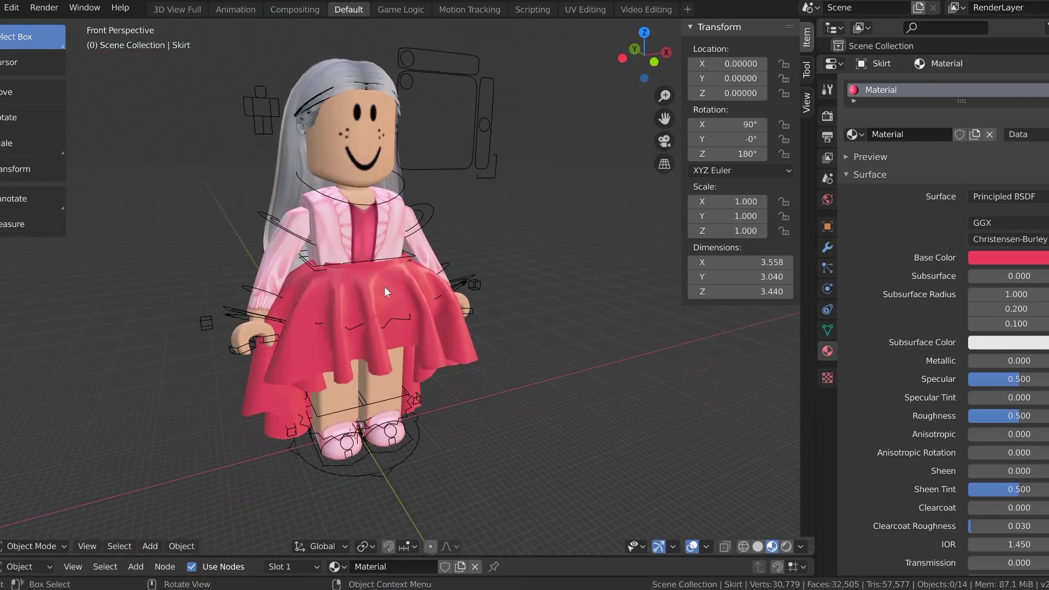
Step: Set the skirt material's Alpha to 0.6
{"action": "scroll", "coordinate": [933, 343], "scroll_direction": "down", "scroll_amount": 5}
{"action": "scroll", "coordinate": [975, 386], "scroll_direction": "down", "scroll_amount": 3}
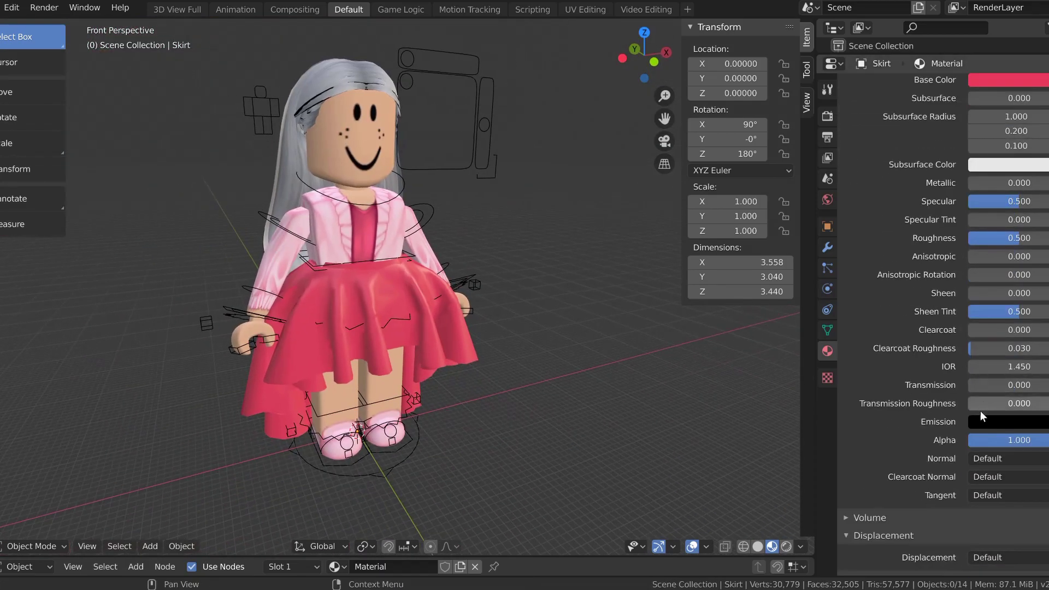
{"action": "scroll", "coordinate": [972, 208], "scroll_direction": "down", "scroll_amount": 1}
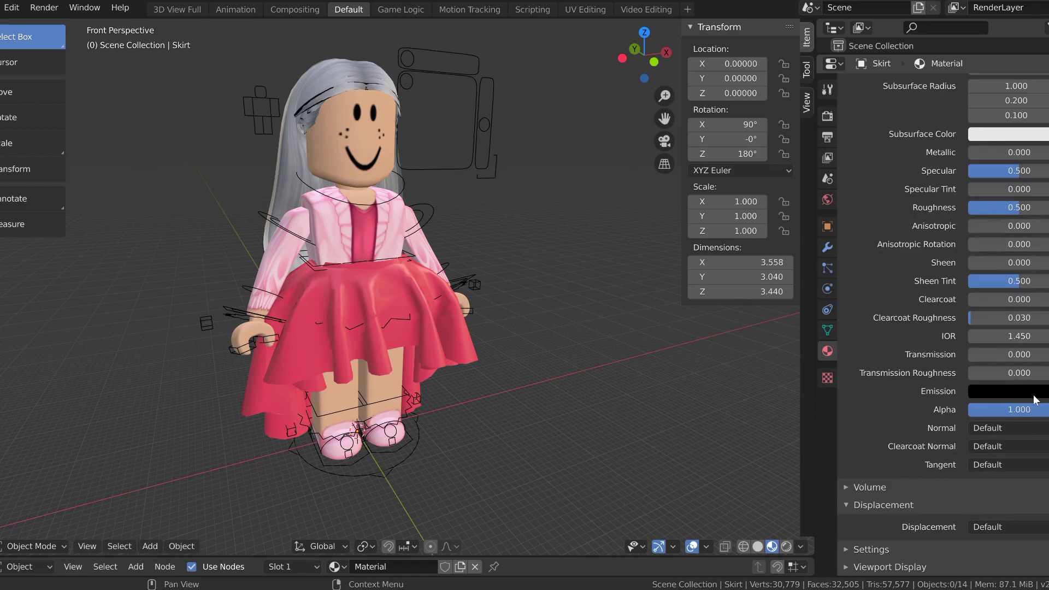
{"action": "scroll", "coordinate": [1008, 367], "scroll_direction": "up", "scroll_amount": 8}
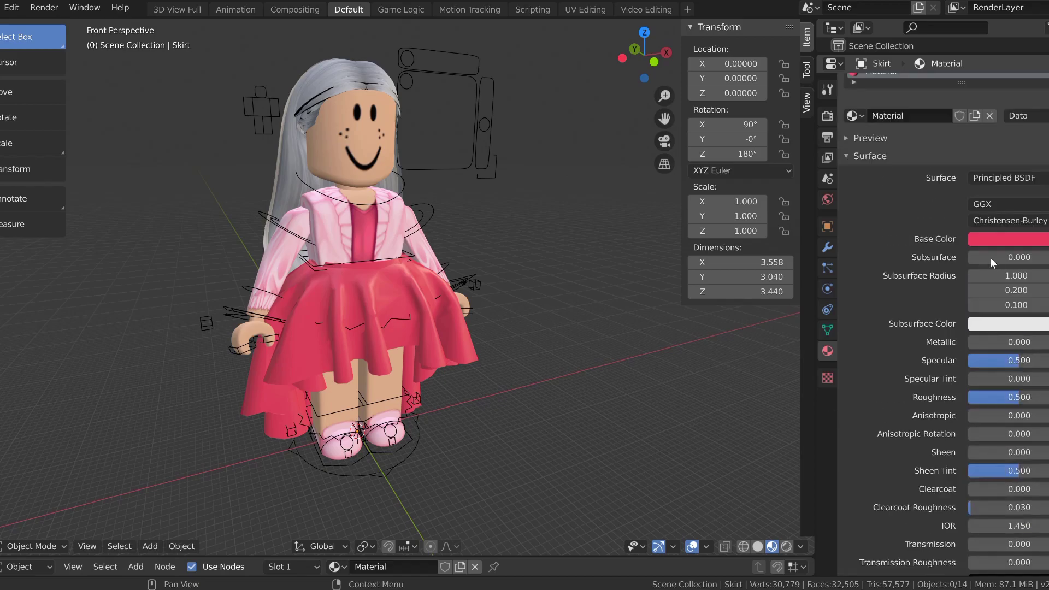
{"action": "scroll", "coordinate": [931, 279], "scroll_direction": "down", "scroll_amount": 8}
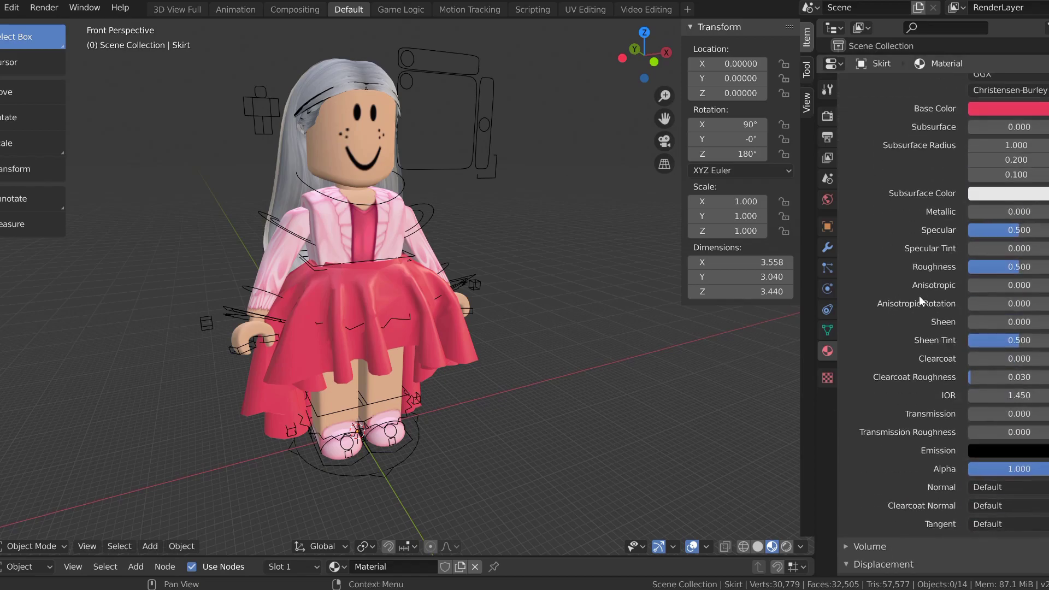
{"action": "left_click_drag", "start_coordinate": [1008, 408], "coordinate": [975, 409]}
{"action": "left_click", "coordinate": [975, 408]}
{"action": "type", "text": "0.6"}
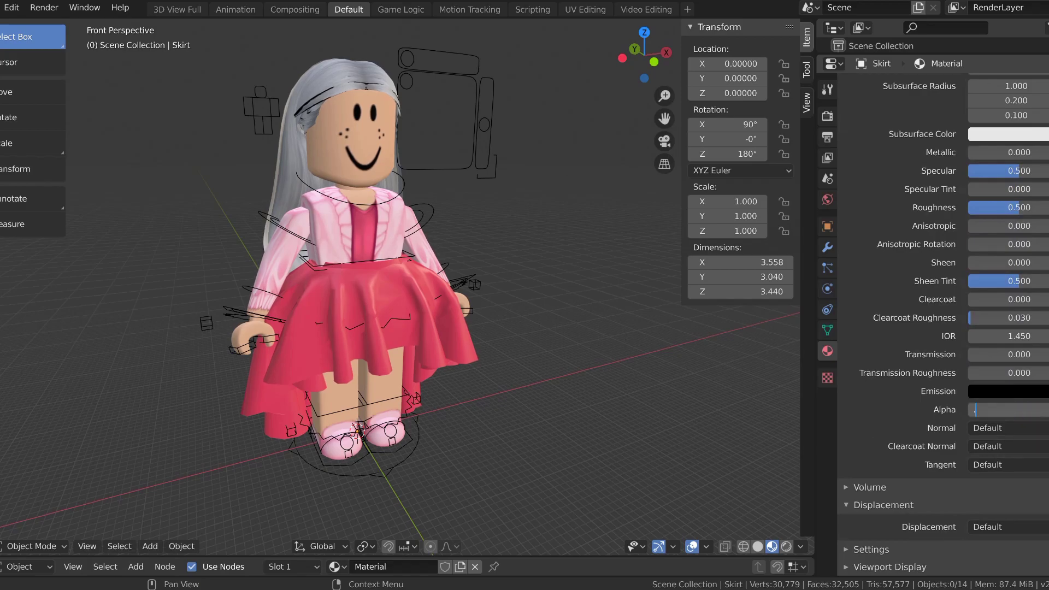
{"action": "key", "text": "Return"}
Step: Compare Rendered and Material Preview shading of the translucent skirt, then hide the sidebar
{"action": "left_click", "coordinate": [786, 549]}
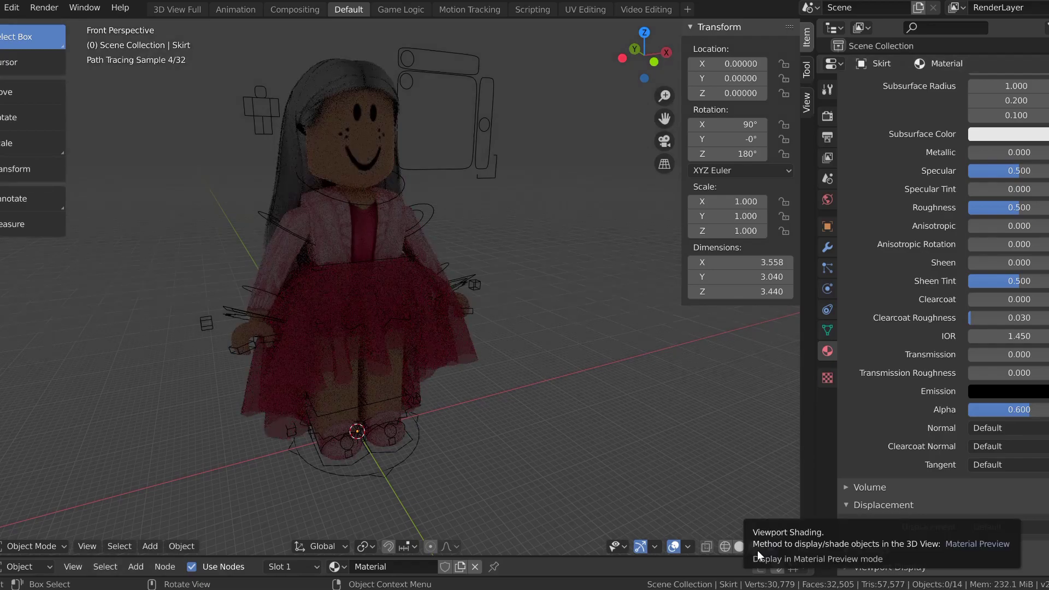
{"action": "left_click", "coordinate": [757, 550]}
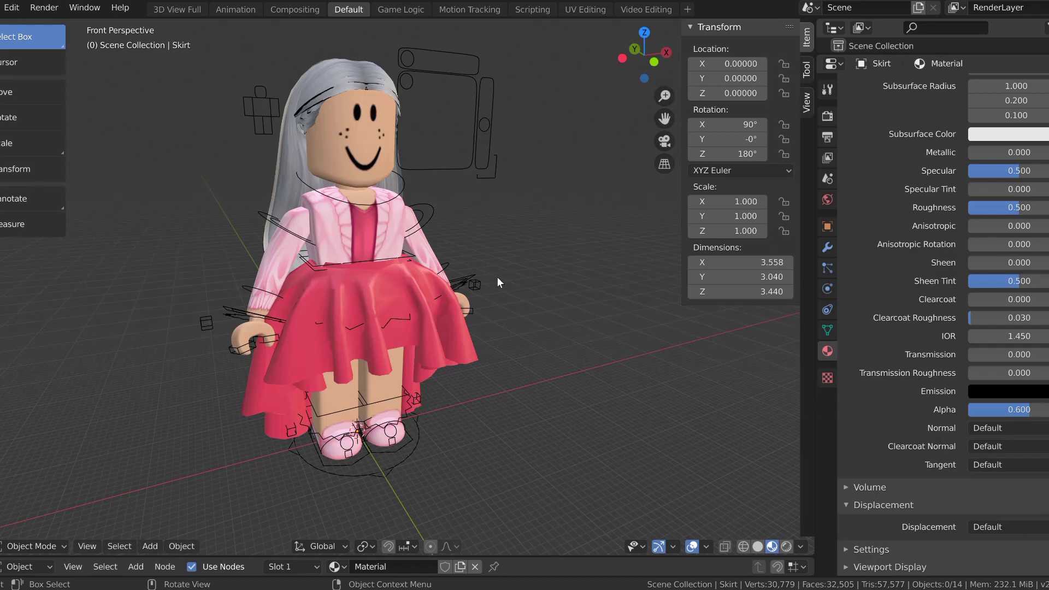
{"action": "key", "text": "z"}
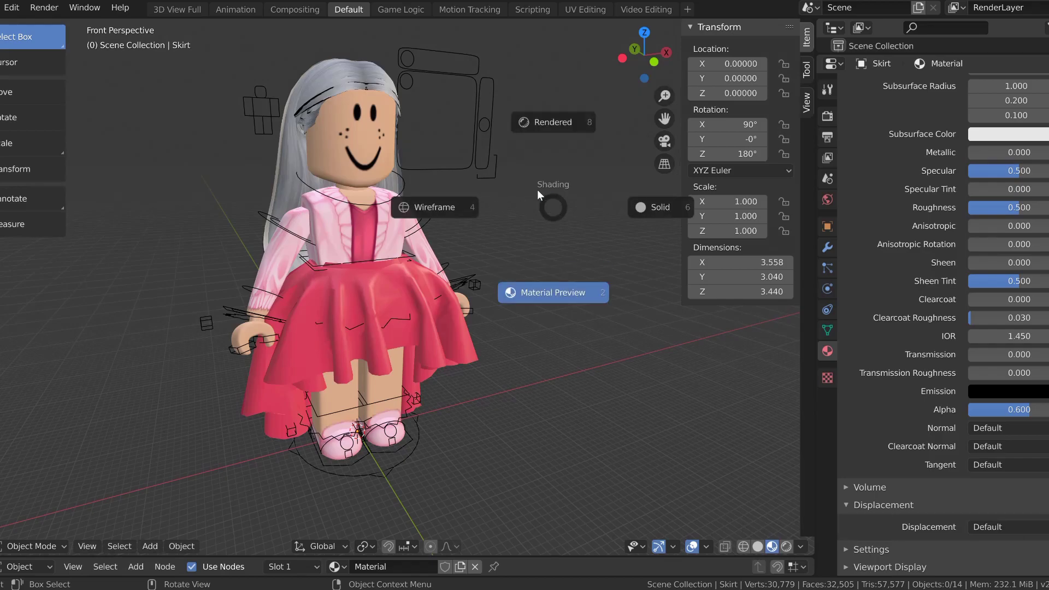
{"action": "left_click", "coordinate": [542, 131]}
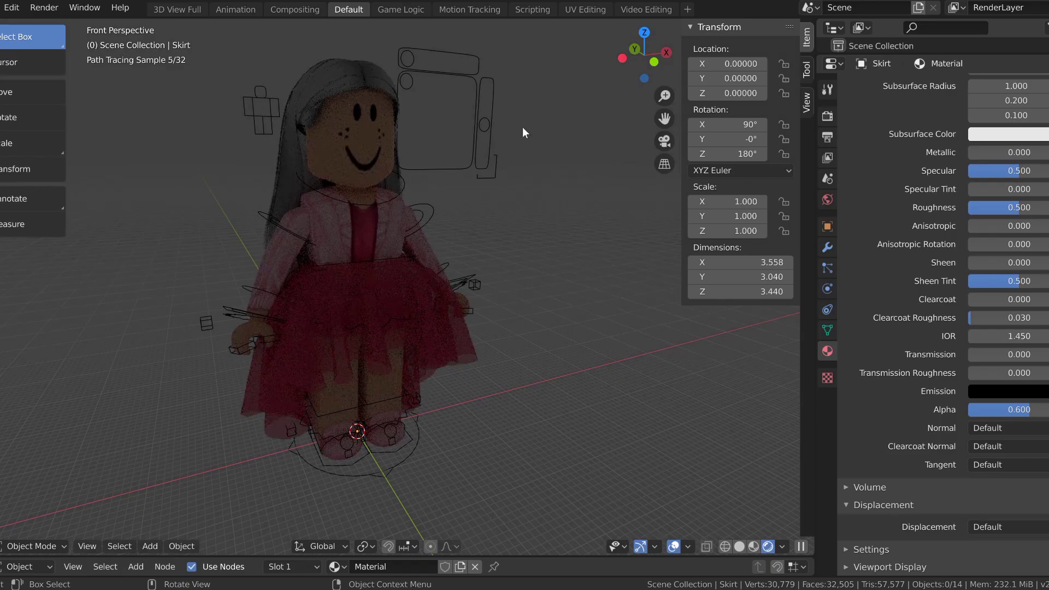
{"action": "key", "text": "z"}
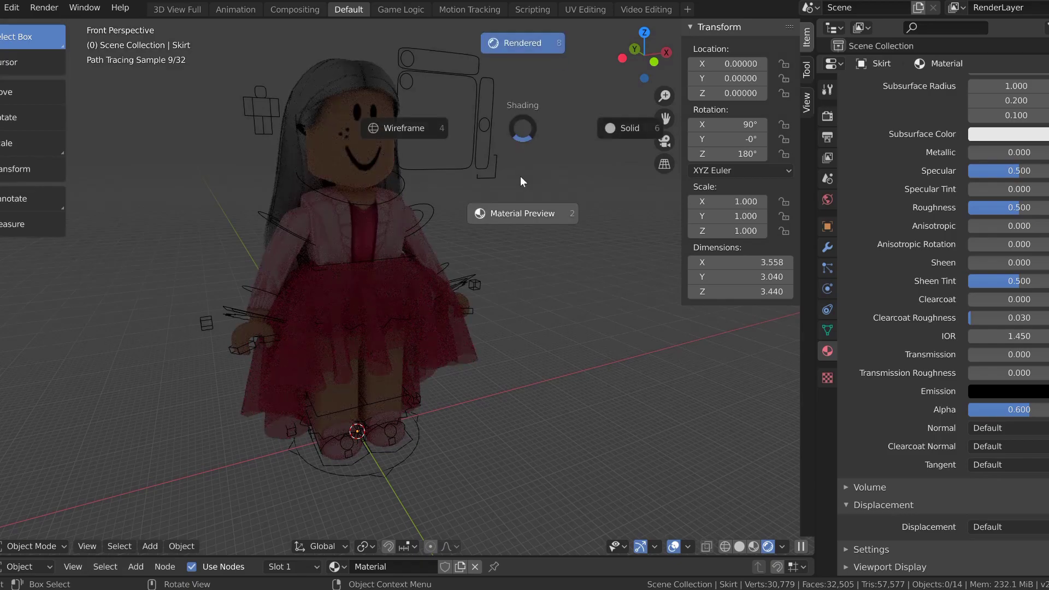
{"action": "left_click", "coordinate": [521, 201]}
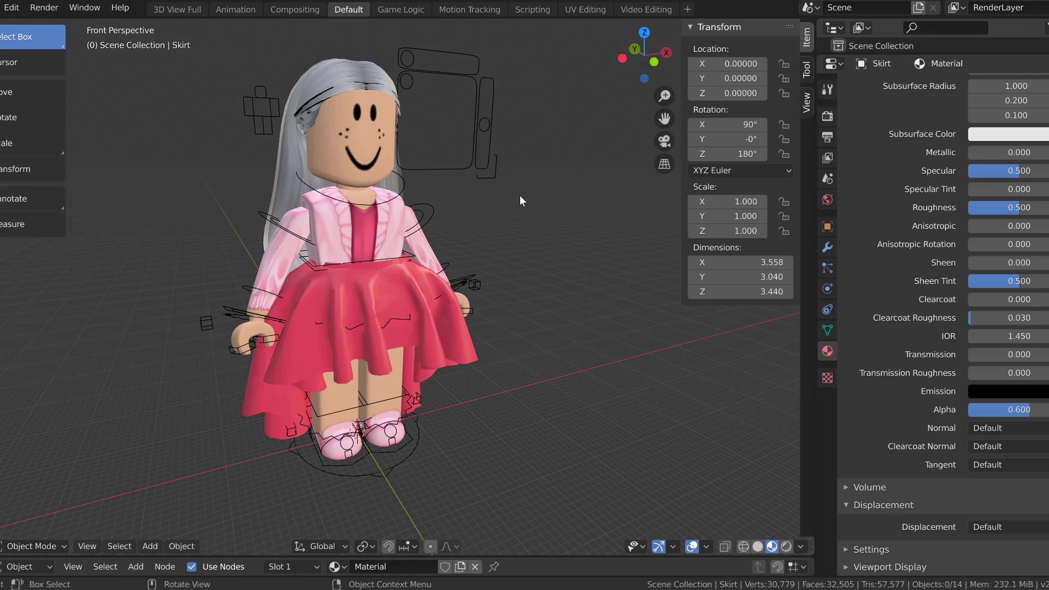
{"action": "key", "text": "n"}
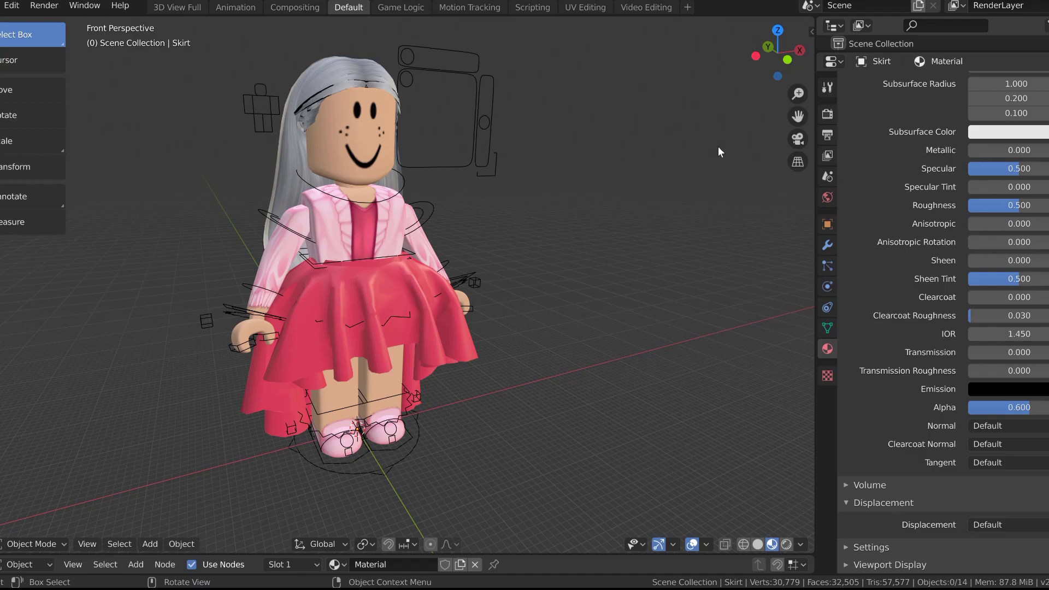
Step: Select the Skirt and enable Cloth physics from the Physics tab
{"action": "left_click_drag", "start_coordinate": [923, 52], "coordinate": [923, 258]}
{"action": "left_click", "coordinate": [418, 296]}
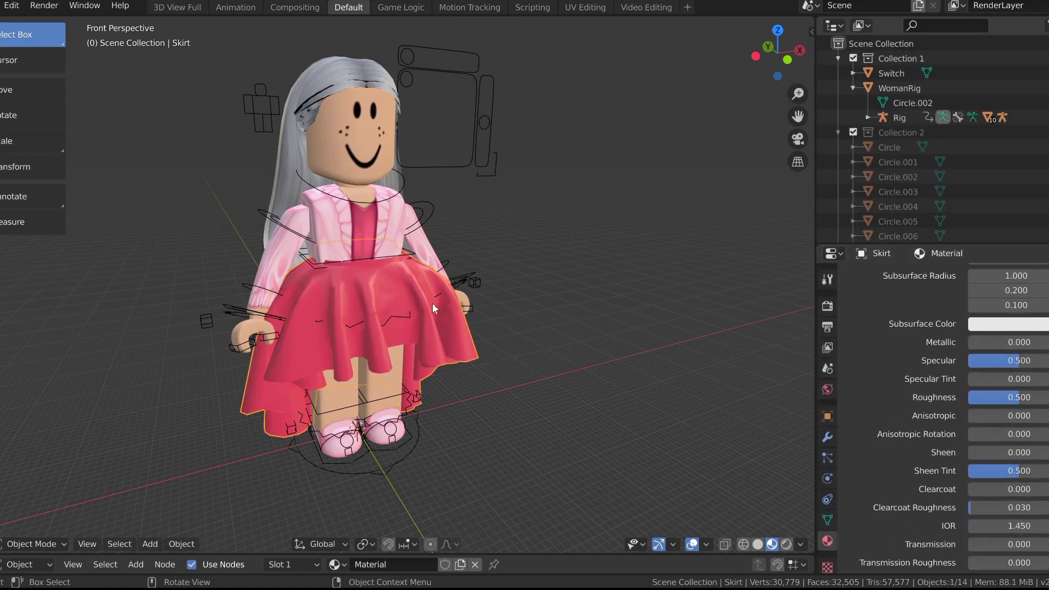
{"action": "left_click_drag", "start_coordinate": [902, 243], "coordinate": [906, 60]}
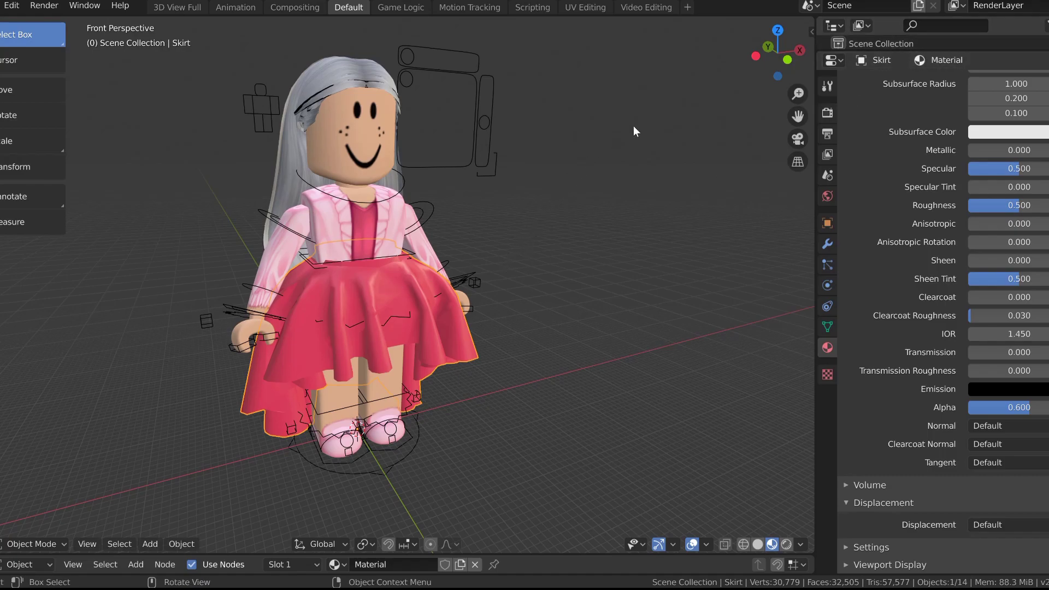
{"action": "left_click", "coordinate": [828, 264]}
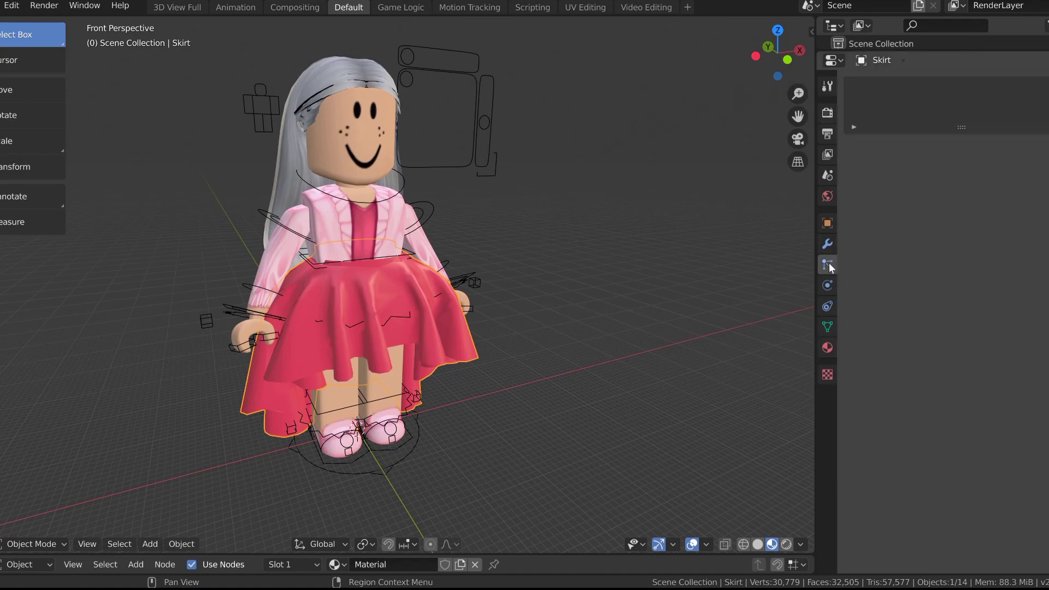
{"action": "left_click", "coordinate": [828, 284]}
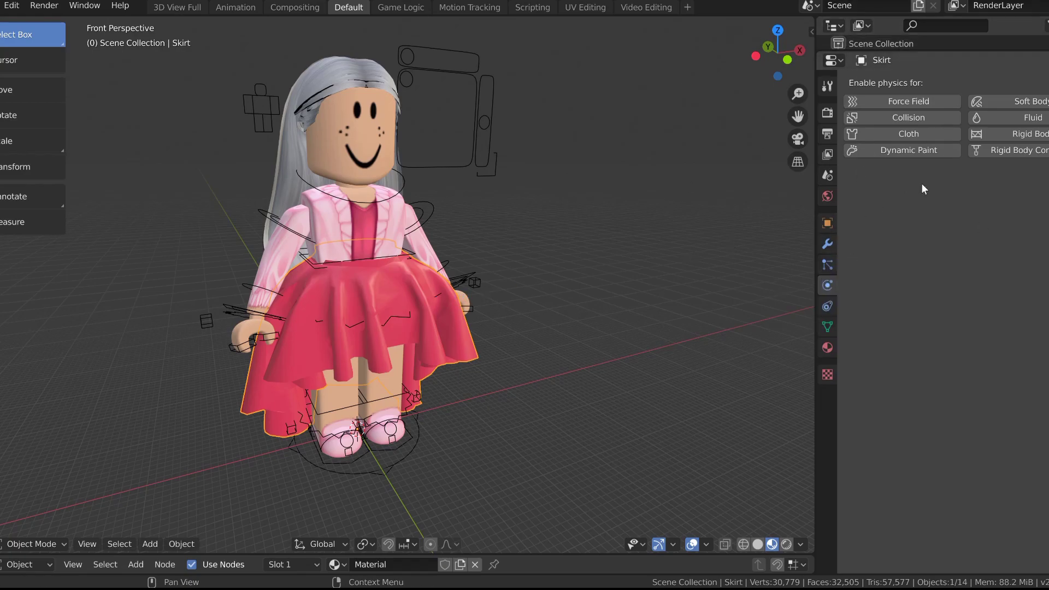
{"action": "left_click", "coordinate": [923, 135]}
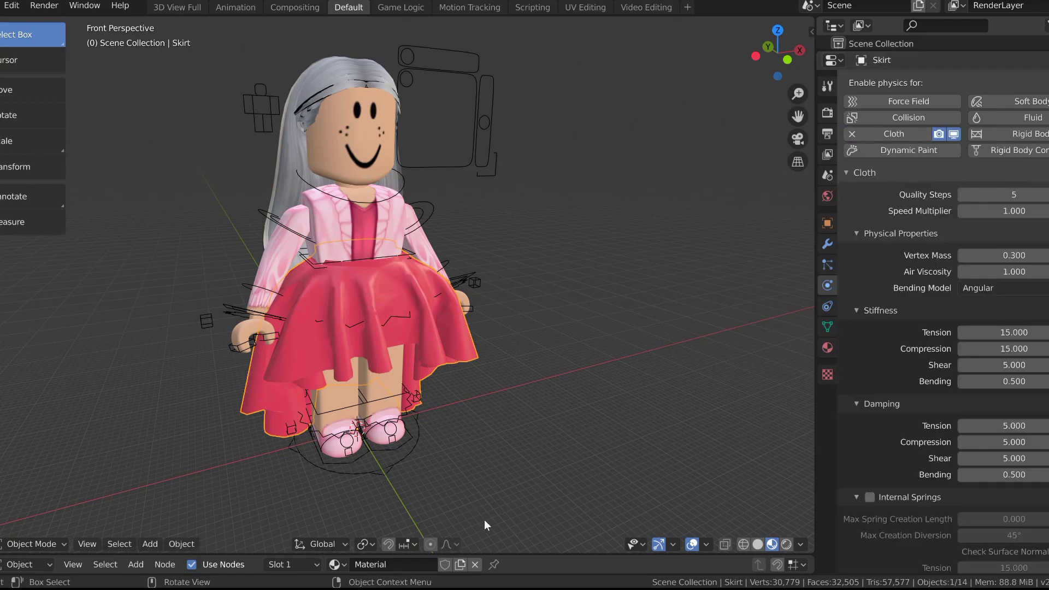
{"action": "left_click_drag", "start_coordinate": [490, 554], "coordinate": [497, 492]}
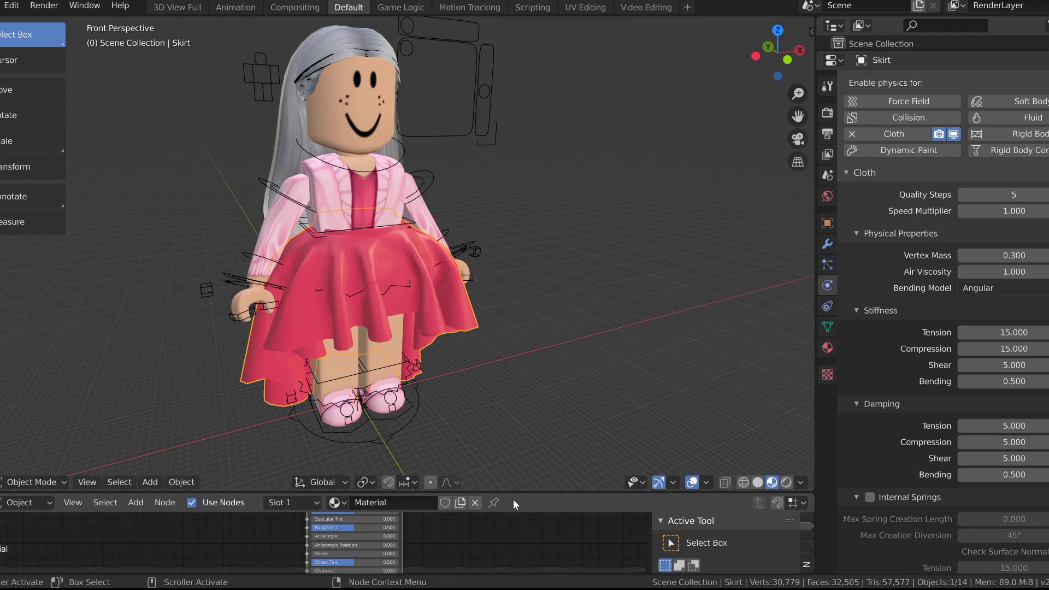
Step: Make the bottom area a Timeline, play and stop the cloth simulation, then rewind to frame 0
{"action": "left_click_drag", "start_coordinate": [514, 493], "coordinate": [498, 437]}
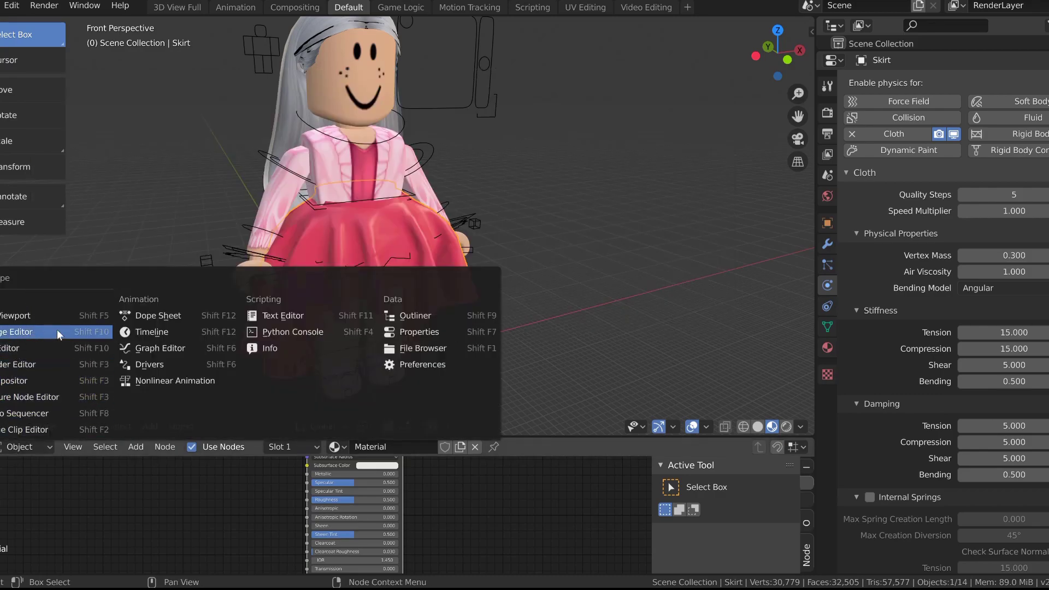
{"action": "left_click", "coordinate": [150, 331]}
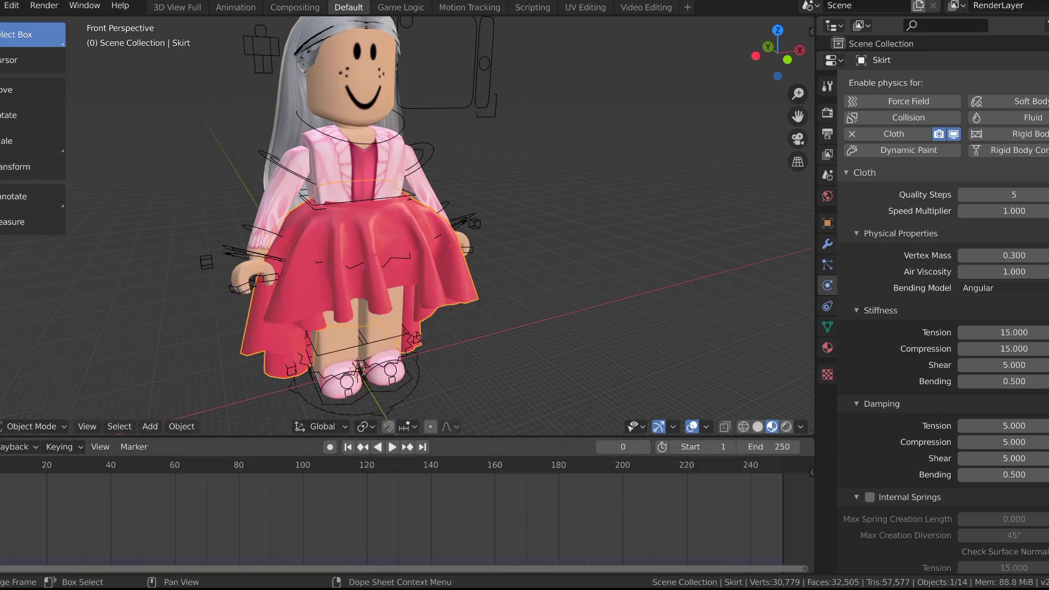
{"action": "left_click", "coordinate": [393, 448]}
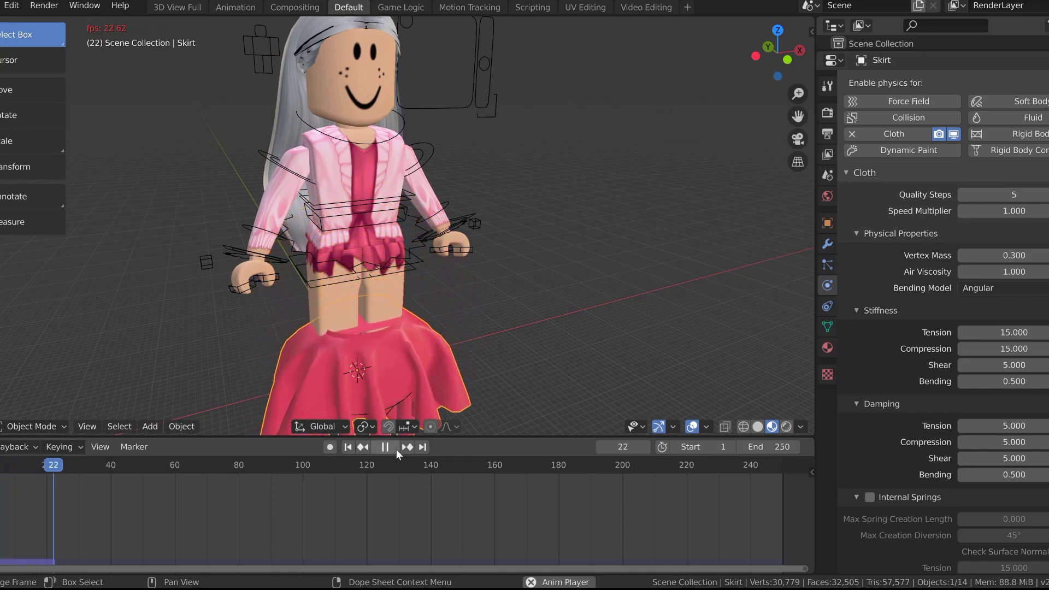
{"action": "left_click", "coordinate": [395, 449]}
{"action": "left_click_drag", "start_coordinate": [90, 472], "coordinate": [0, 472]}
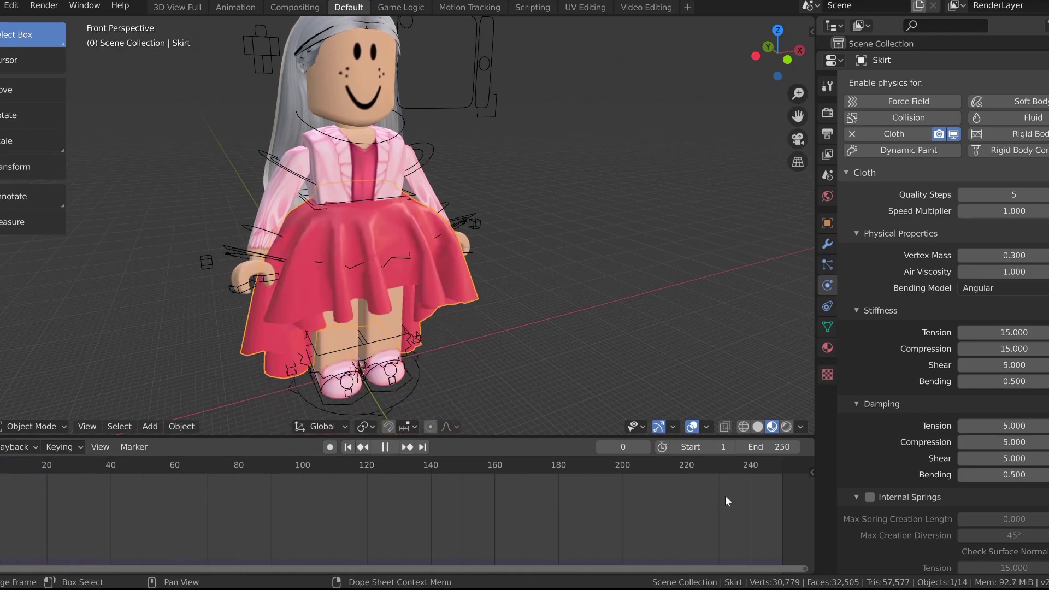